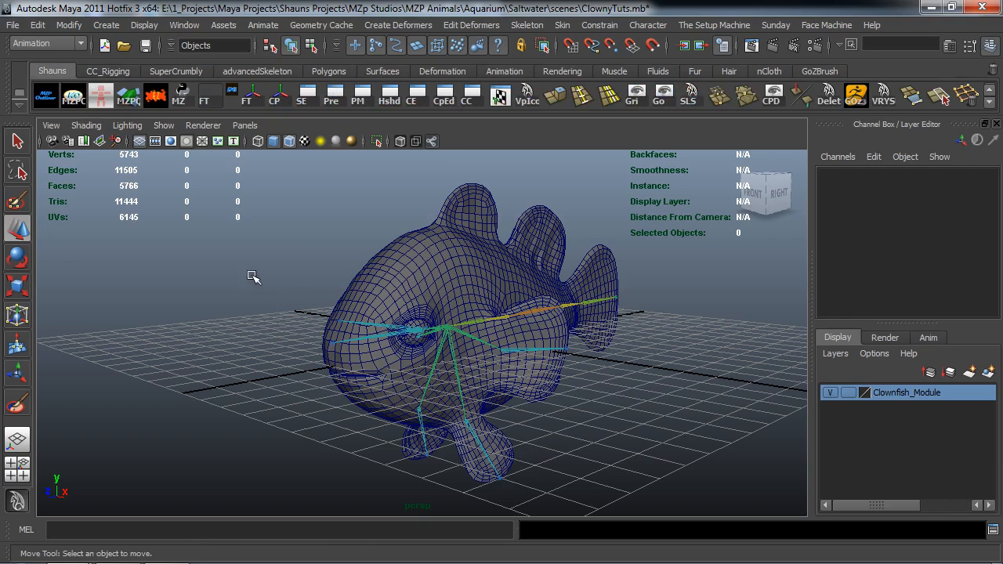
# - Open the MZPrigCC controller-shape library and move its window clear of the fish model
pyautogui.keyDown('alt'); pyautogui.moveTo(252, 277); pyautogui.dragTo(287, 278); pyautogui.keyUp('alt')
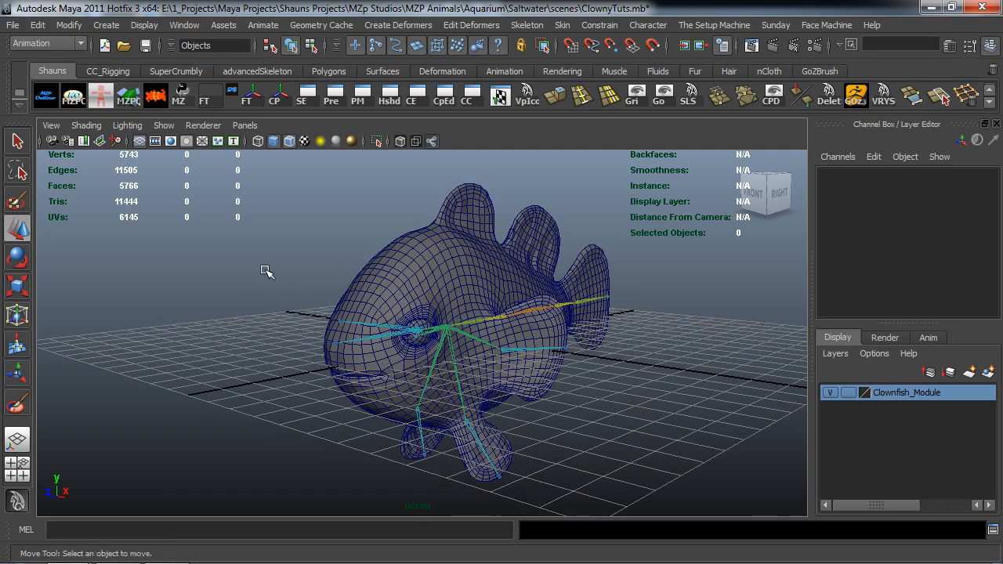
pyautogui.keyDown('alt'); pyautogui.moveTo(264, 284); pyautogui.dragTo(258, 282); pyautogui.keyUp('alt')
pyautogui.click(72, 95)
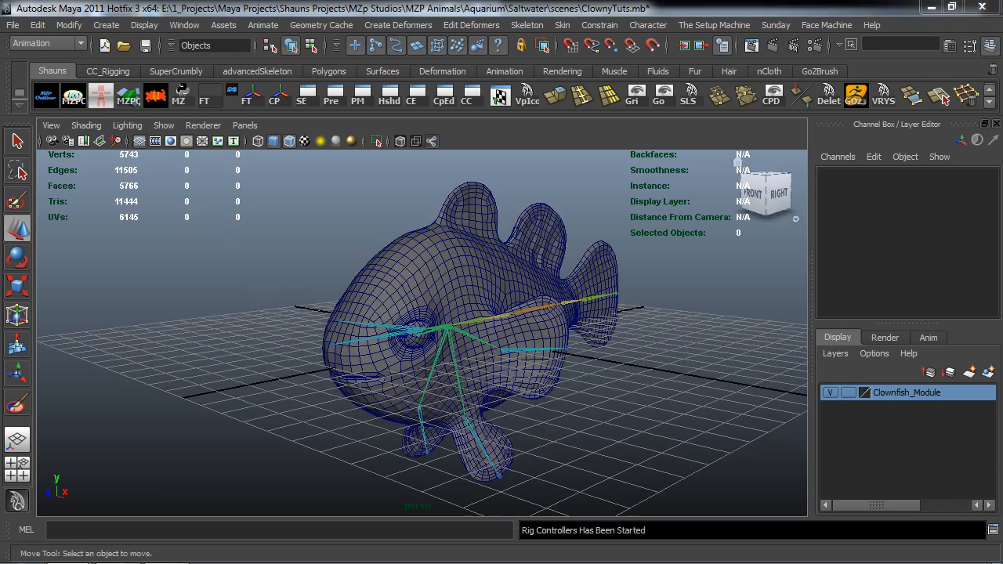
pyautogui.moveTo(880, 141); pyautogui.dragTo(838, 64)
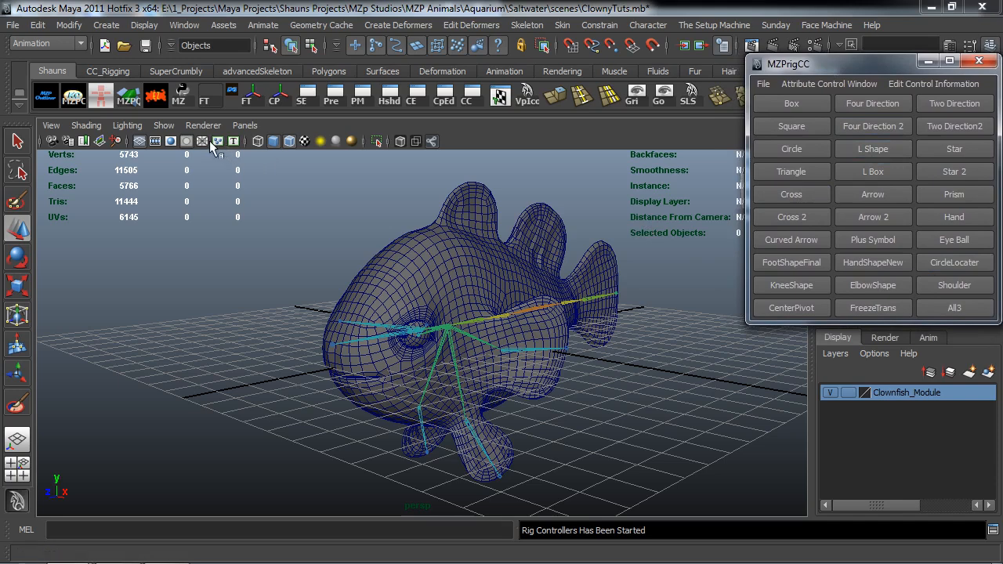
# - Bring up the mz_ctrlCreator controller tool and park its window outside the viewport
pyautogui.click(107, 71)
pyautogui.click(170, 72)
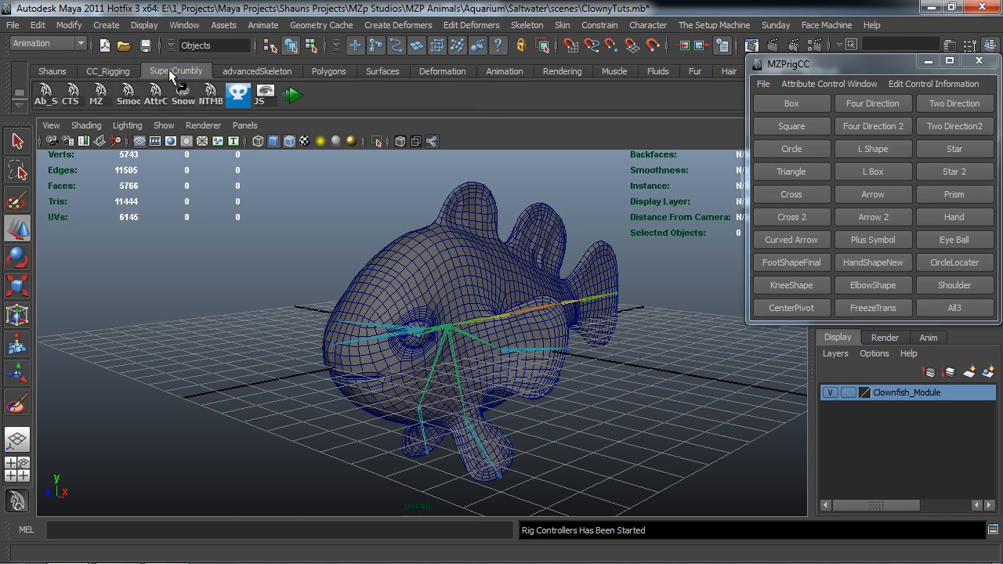
pyautogui.click(64, 71)
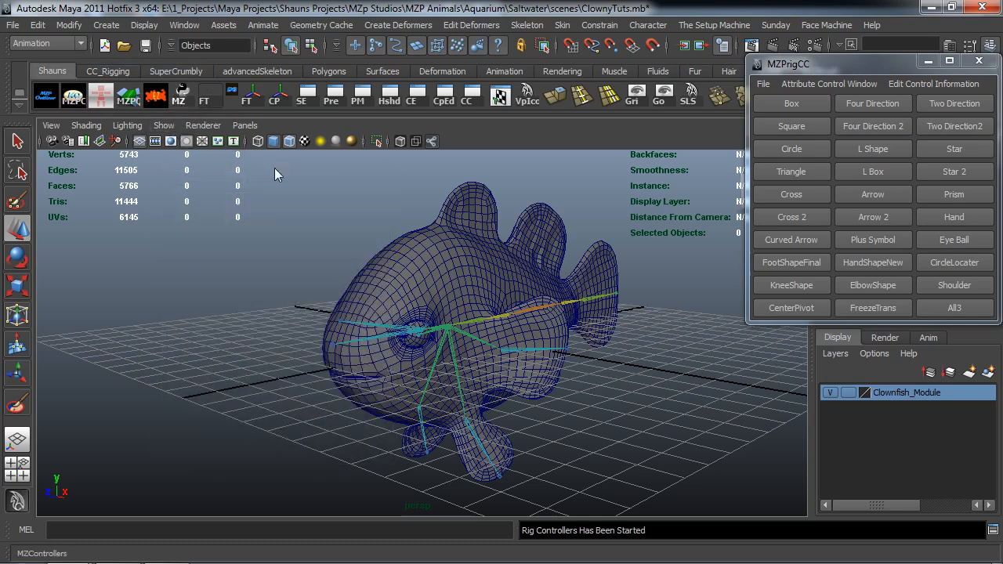
pyautogui.moveTo(269, 171); pyautogui.dragTo(795, 171)
pyautogui.click(906, 172)
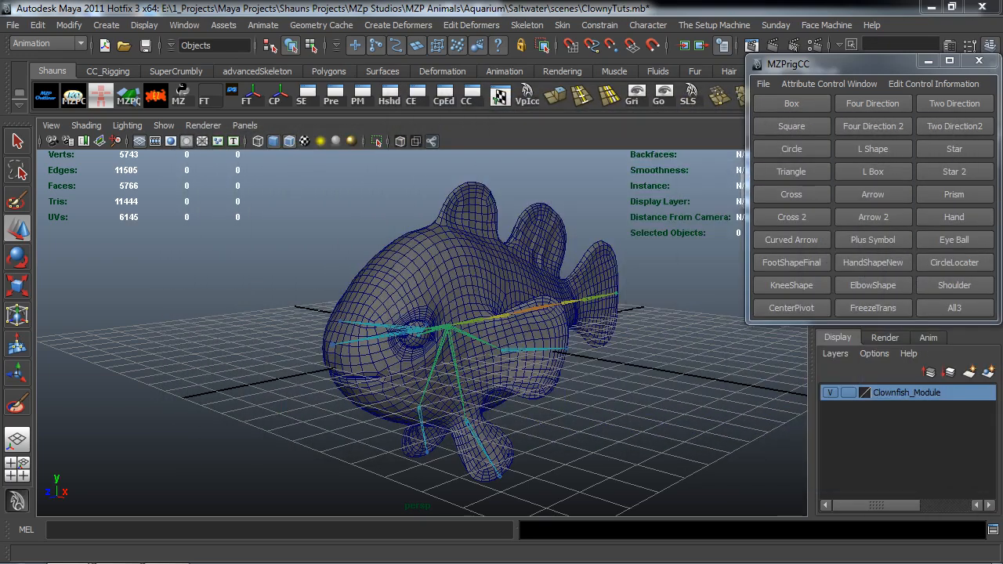
pyautogui.moveTo(1001, 179); pyautogui.dragTo(287, 140)
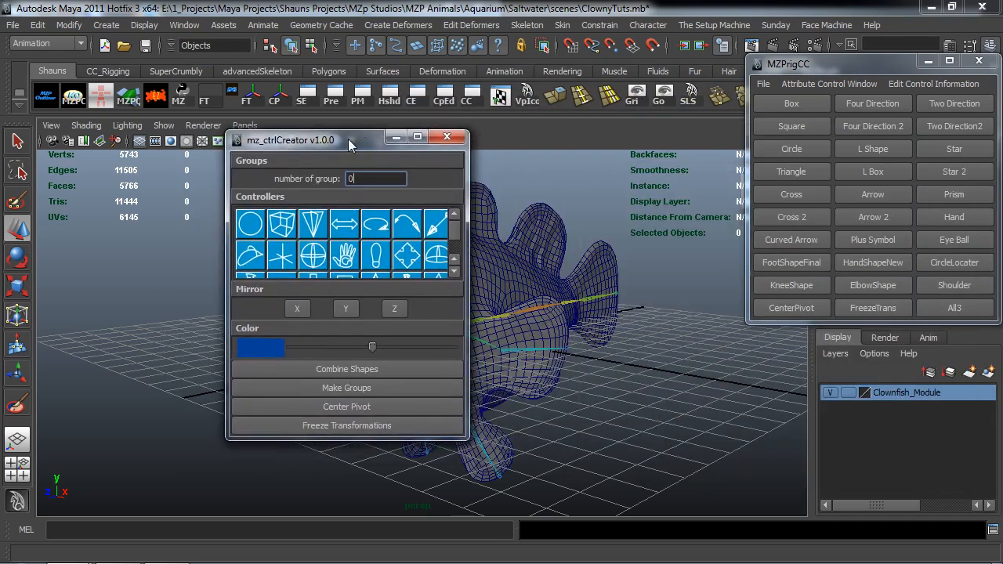
pyautogui.moveTo(348, 138); pyautogui.dragTo(1002, 145)
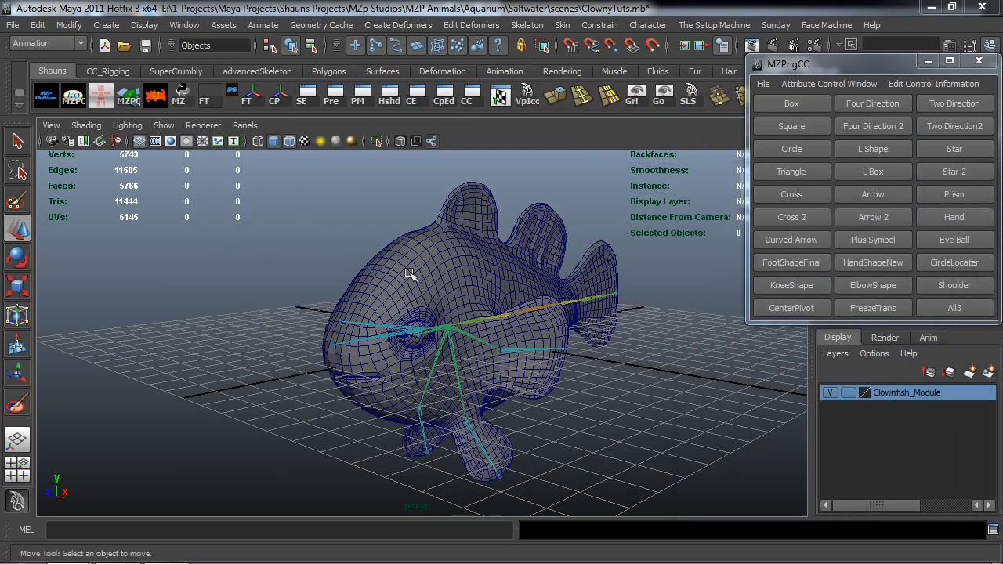
# - Create an Eye Ball control curve and snap it onto the joint of the fish's left eye
pyautogui.moveTo(392, 280)
pyautogui.keyDown('alt'); pyautogui.mouseDown()
pyautogui.moveTo(397, 291)
pyautogui.moveTo(421, 288)
pyautogui.moveTo(394, 278)
pyautogui.moveTo(409, 276)
pyautogui.mouseUp(); pyautogui.keyUp('alt')
pyautogui.moveTo(401, 312)
pyautogui.keyDown('alt'); pyautogui.mouseDown()
pyautogui.moveTo(374, 315)
pyautogui.moveTo(414, 315)
pyautogui.mouseUp(); pyautogui.keyUp('alt')
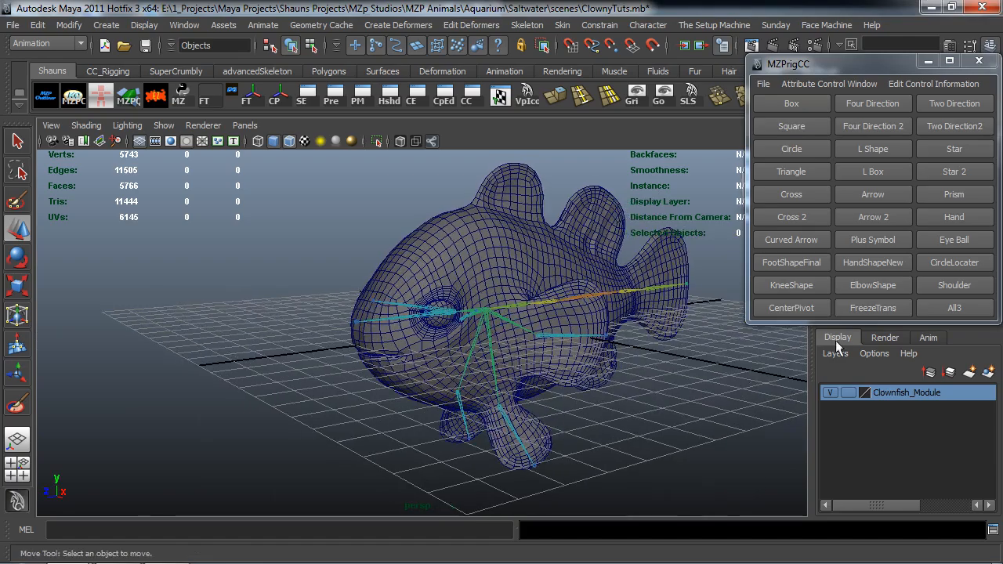
pyautogui.click(953, 262)
pyautogui.scroll(5, 510, 343)
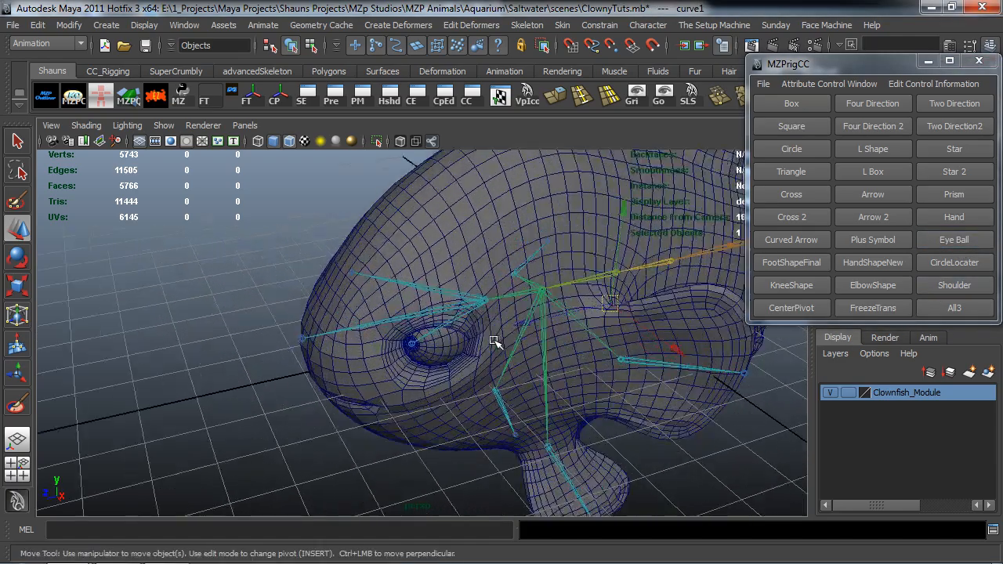
pyautogui.scroll(6, 496, 342)
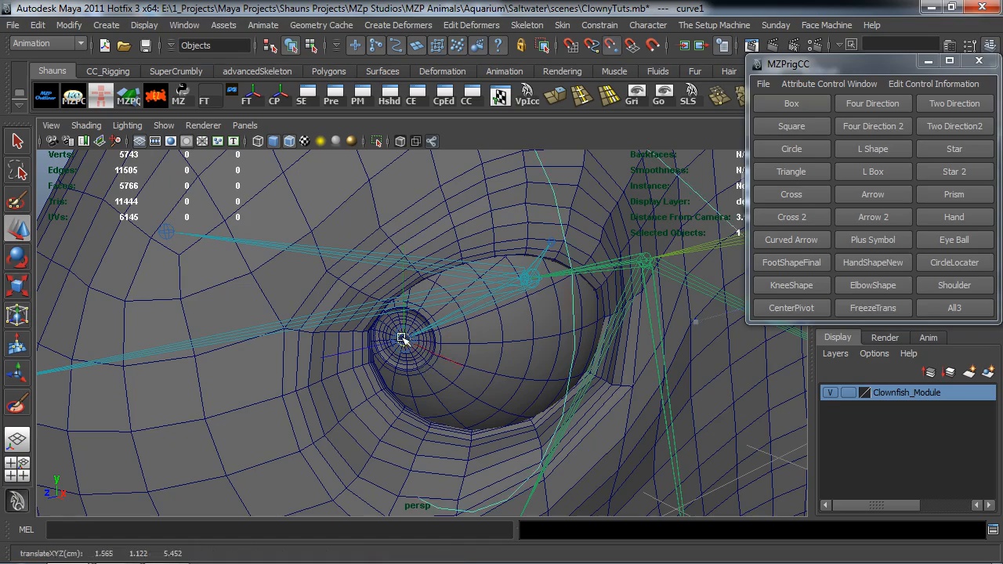
pyautogui.scroll(-10, 403, 345)
# - Scale the eye control uniformly to 0.203 and move it forward in front of the face to Translate Z 9.253
pyautogui.moveTo(853, 66); pyautogui.dragTo(1002, 314)
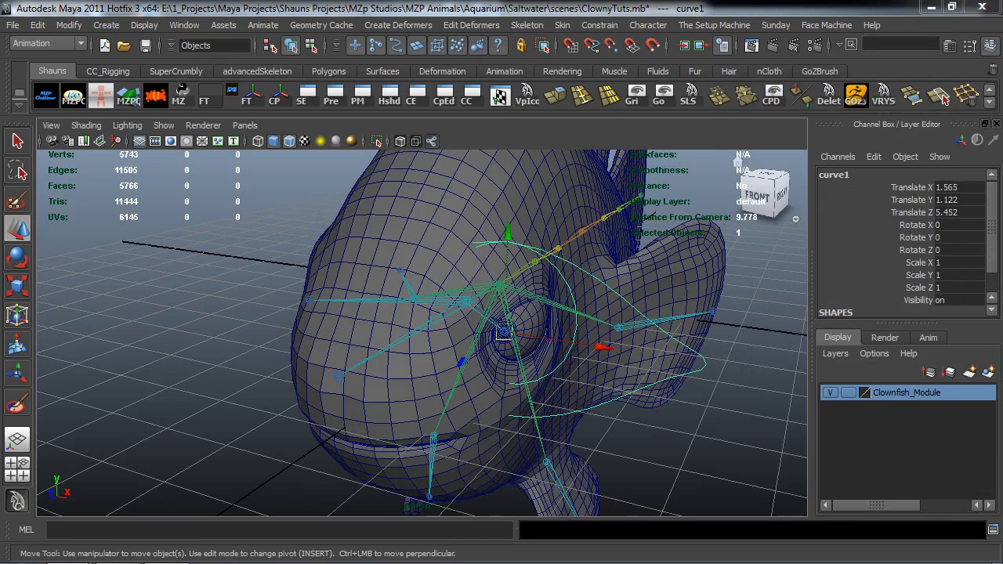
pyautogui.scroll(4, 665, 313)
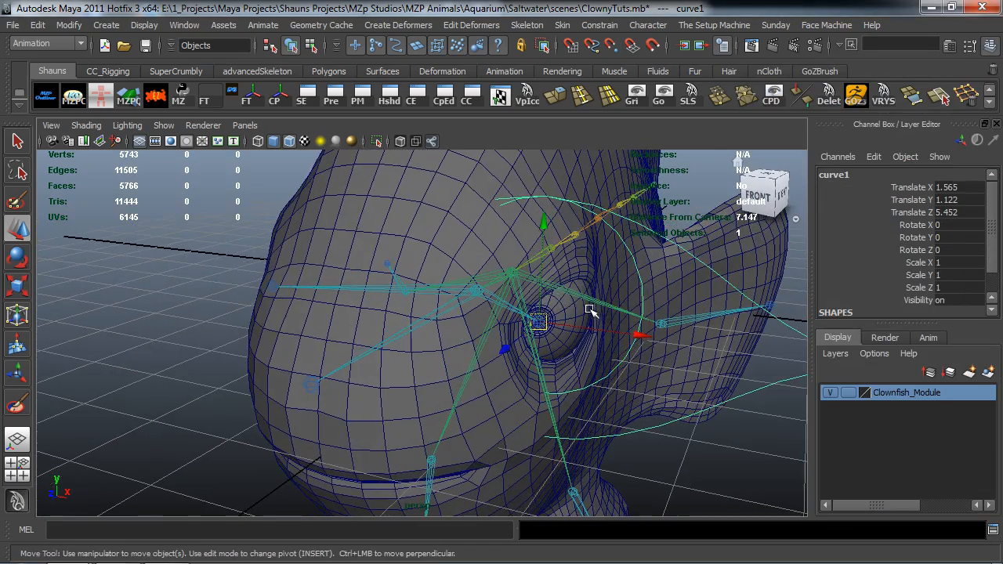
pyautogui.scroll(-3, 580, 314)
pyautogui.press('r')
pyautogui.moveTo(510, 317); pyautogui.dragTo(320, 327)
pyautogui.keyDown('alt'); pyautogui.moveTo(325, 326); pyautogui.dragTo(456, 305, button='middle'); pyautogui.keyUp('alt')
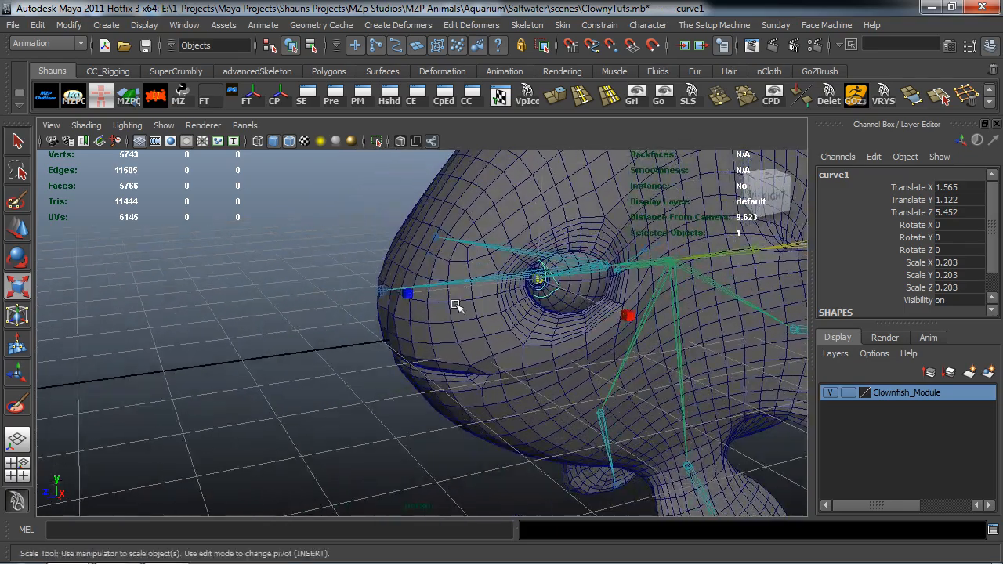
pyautogui.press('w')
pyautogui.moveTo(448, 287); pyautogui.dragTo(275, 313)
pyautogui.keyDown('alt'); pyautogui.moveTo(359, 308); pyautogui.dragTo(349, 324); pyautogui.keyUp('alt')
# - Rename the eye control curve to CC_L_Eye
pyautogui.click(849, 173)
pyautogui.doubleClick(849, 174)
pyautogui.write('CC_L_Eye')
pyautogui.press('Return')
pyautogui.keyDown('alt'); pyautogui.moveTo(382, 244); pyautogui.dragTo(352, 258); pyautogui.keyUp('alt')
pyautogui.click(127, 126)
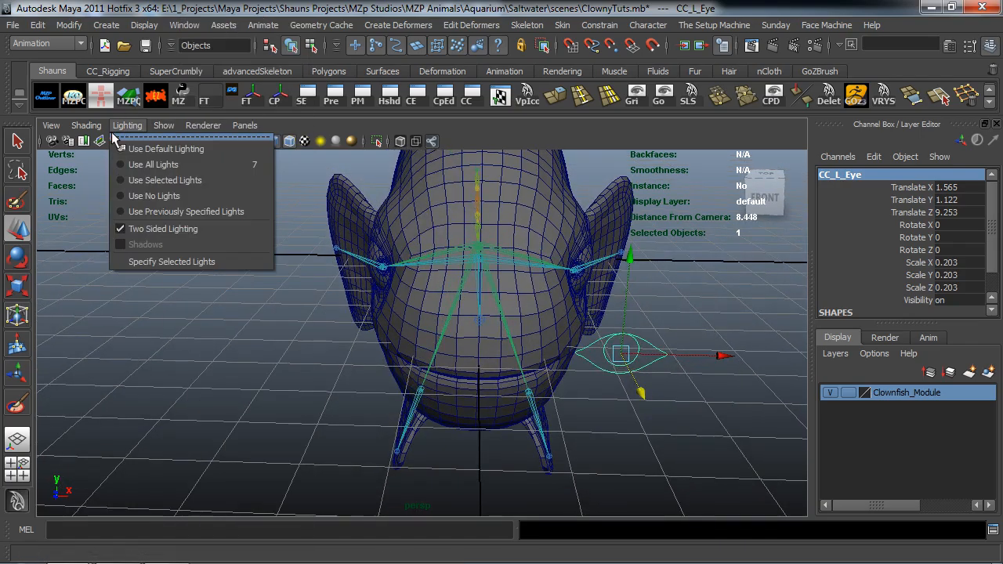
pyautogui.click(319, 347)
pyautogui.keyDown('alt'); pyautogui.moveTo(319, 347); pyautogui.dragTo(255, 343); pyautogui.keyUp('alt')
pyautogui.scroll(-5, 333, 331)
pyautogui.keyDown('alt'); pyautogui.moveTo(341, 331); pyautogui.dragTo(421, 338); pyautogui.keyUp('alt')
pyautogui.scroll(4, 333, 354)
pyautogui.scroll(2, 415, 360)
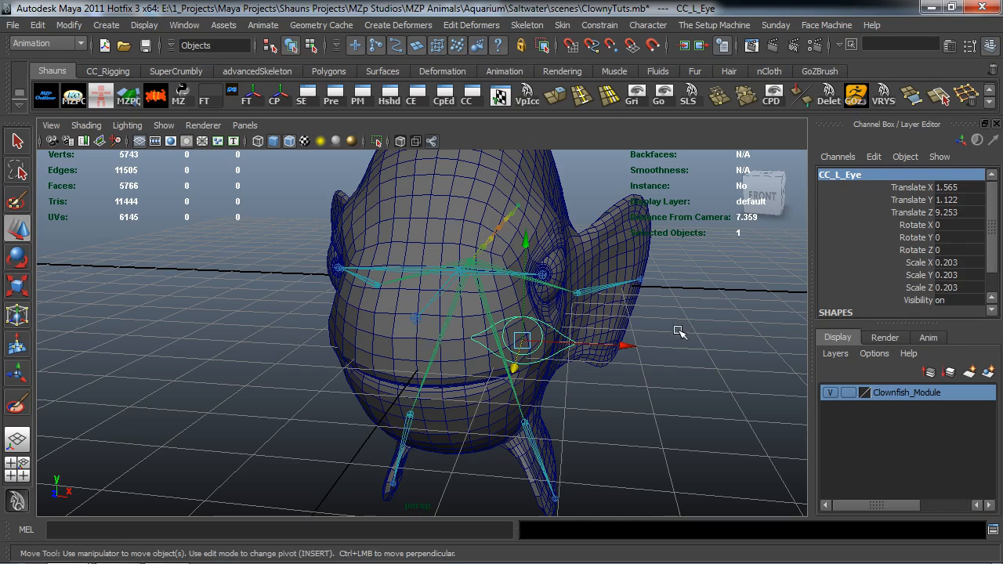
# - Try to duplicate the left eye control and mirror the copy across X with mz_ctrlCreator
pyautogui.hotkey('ctrl', 'd')
pyautogui.moveTo(1002, 159); pyautogui.dragTo(550, 154)
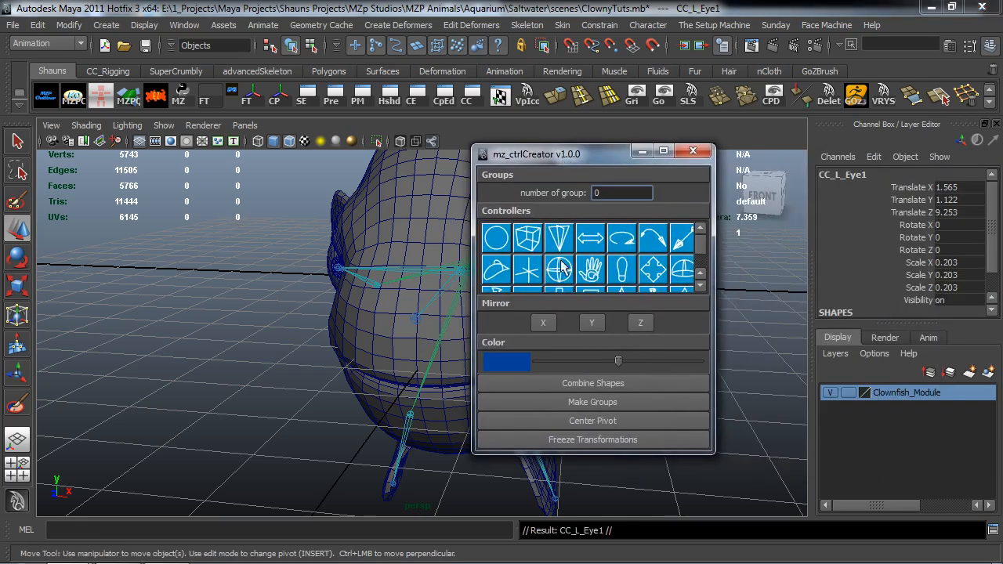
pyautogui.click(541, 324)
pyautogui.moveTo(565, 159); pyautogui.dragTo(877, 152)
pyautogui.keyDown('alt'); pyautogui.moveTo(548, 329); pyautogui.dragTo(473, 290); pyautogui.keyUp('alt')
pyautogui.hotkey('ctrl', 'z')
pyautogui.hotkey('ctrl', 'z')
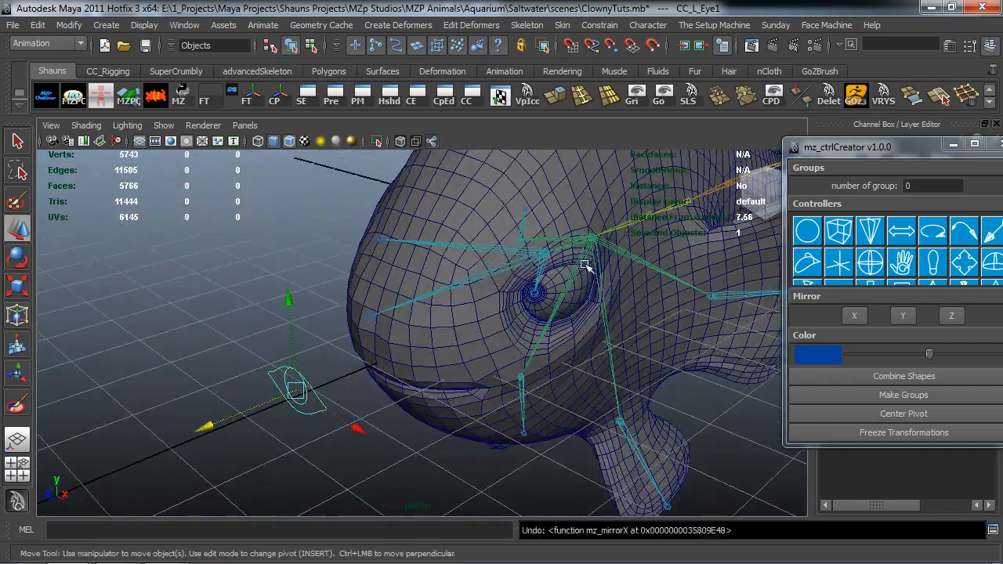
# - Freeze the transformations of the left eye control and duplicate it
pyautogui.moveTo(877, 151); pyautogui.dragTo(507, 151)
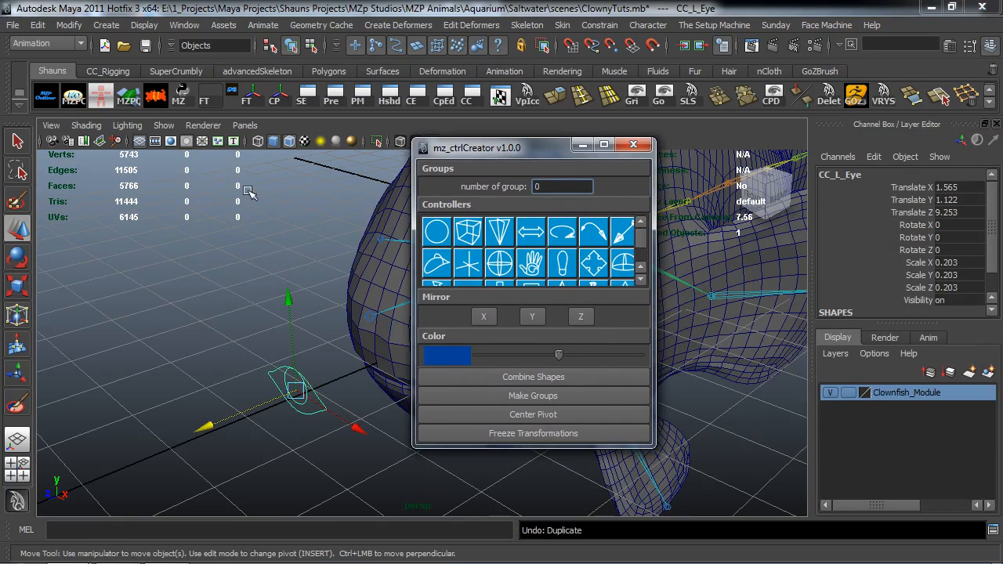
pyautogui.click(149, 102)
pyautogui.keyDown('alt'); pyautogui.moveTo(206, 190); pyautogui.dragTo(262, 242); pyautogui.keyUp('alt')
pyautogui.hotkey('ctrl', 'd')
pyautogui.keyDown('alt'); pyautogui.moveTo(295, 322); pyautogui.dragTo(286, 318); pyautogui.keyUp('alt')
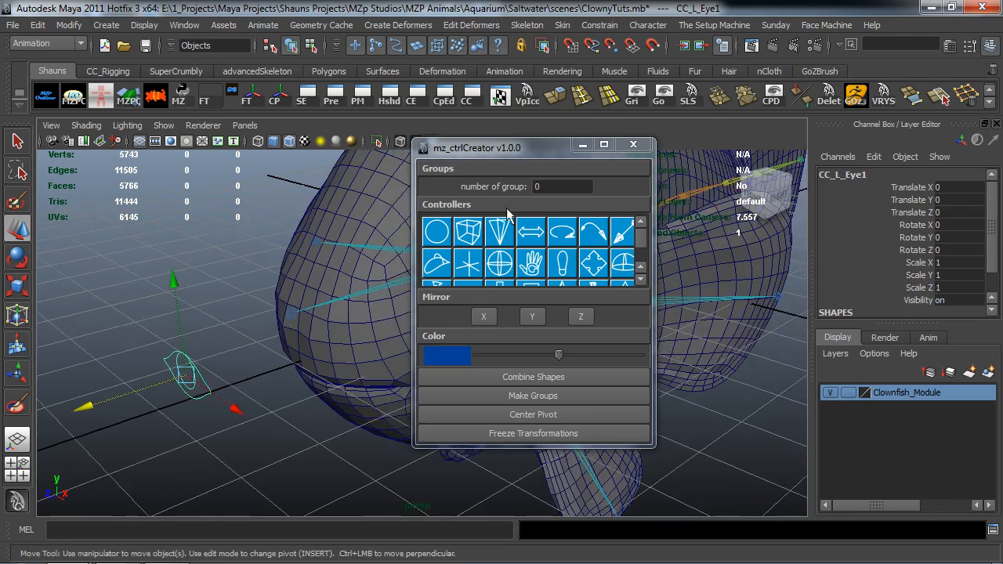
pyautogui.moveTo(571, 147); pyautogui.dragTo(635, 167)
pyautogui.click(696, 164)
# - Move the duplicate's pivot to the fish's centre line and set its Scale X to -1
pyautogui.keyDown('alt'); pyautogui.moveTo(414, 301); pyautogui.dragTo(516, 312); pyautogui.keyUp('alt')
pyautogui.press('Insert')
pyautogui.keyDown('alt'); pyautogui.moveTo(350, 351); pyautogui.dragTo(489, 350); pyautogui.keyUp('alt')
pyautogui.moveTo(697, 349); pyautogui.dragTo(789, 291)
pyautogui.click(956, 265)
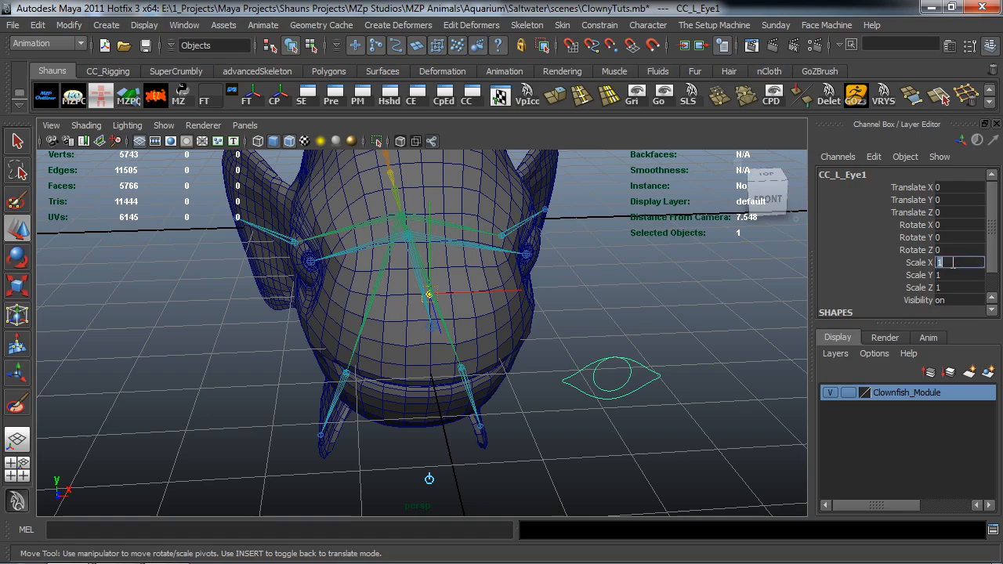
pyautogui.press('Return')
pyautogui.keyDown('alt'); pyautogui.moveTo(439, 352); pyautogui.dragTo(218, 318); pyautogui.keyUp('alt')
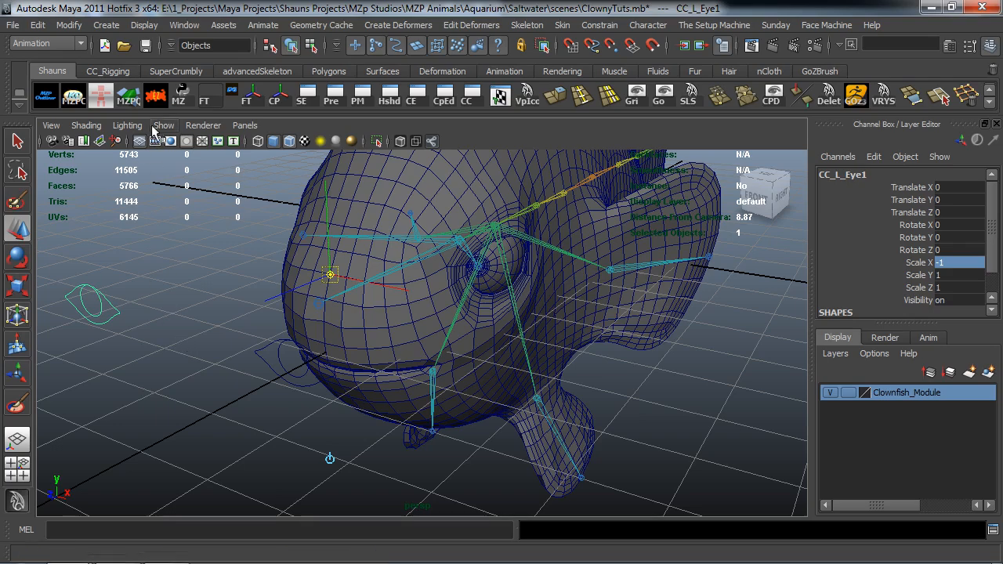
# - Freeze the mirrored control's transformations with its pivot centred, and rename it for the right eye in the CC_L_Eye naming pattern
pyautogui.click(156, 101)
pyautogui.keyDown('alt'); pyautogui.moveTo(194, 329); pyautogui.dragTo(315, 323); pyautogui.keyUp('alt')
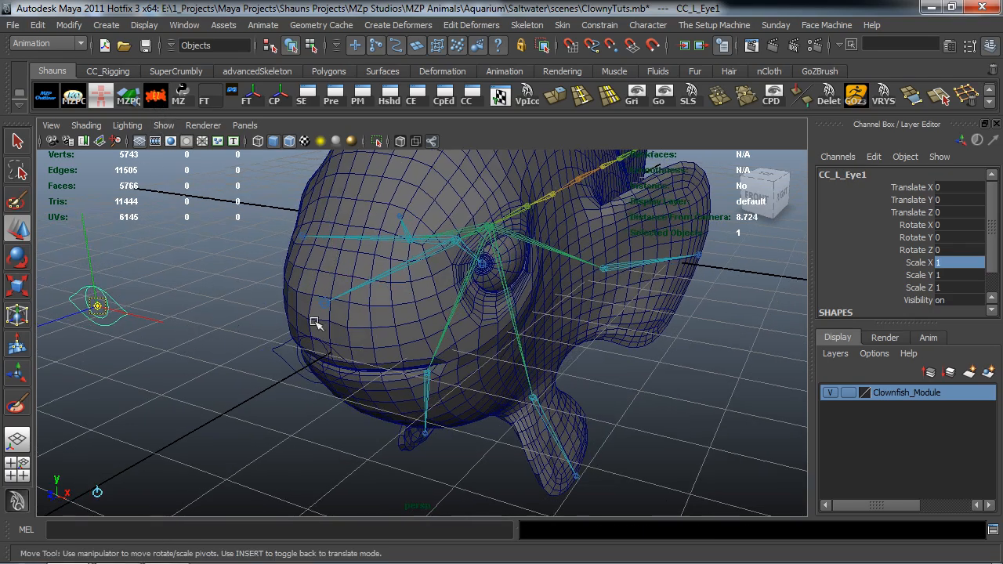
pyautogui.keyDown('alt'); pyautogui.moveTo(242, 329); pyautogui.dragTo(317, 340, button='middle'); pyautogui.keyUp('alt')
pyautogui.keyDown('alt'); pyautogui.moveTo(317, 340); pyautogui.dragTo(302, 346); pyautogui.keyUp('alt')
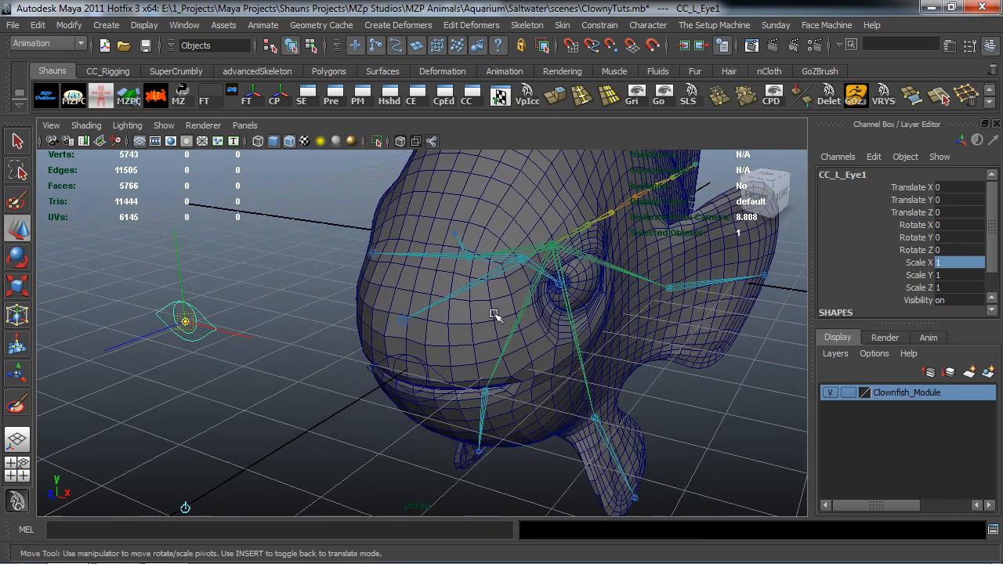
pyautogui.doubleClick(851, 175)
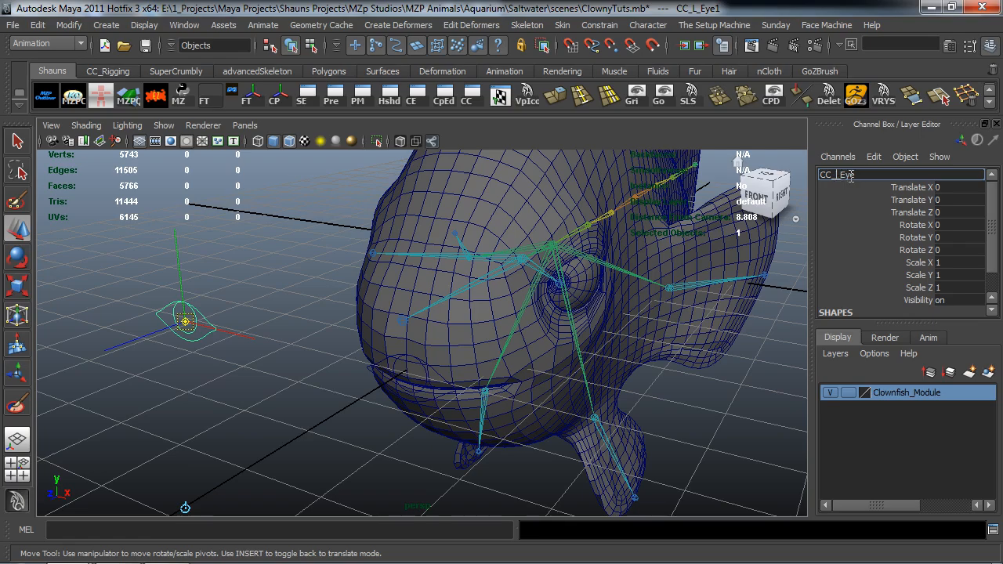
pyautogui.press('Return')
pyautogui.keyDown('alt'); pyautogui.moveTo(407, 283); pyautogui.dragTo(221, 299); pyautogui.keyUp('alt')
pyautogui.click(207, 299)
pyautogui.moveTo(59, 219); pyautogui.dragTo(186, 317)
pyautogui.keyDown('alt'); pyautogui.moveTo(261, 320); pyautogui.dragTo(241, 311); pyautogui.keyUp('alt')
pyautogui.click(240, 312)
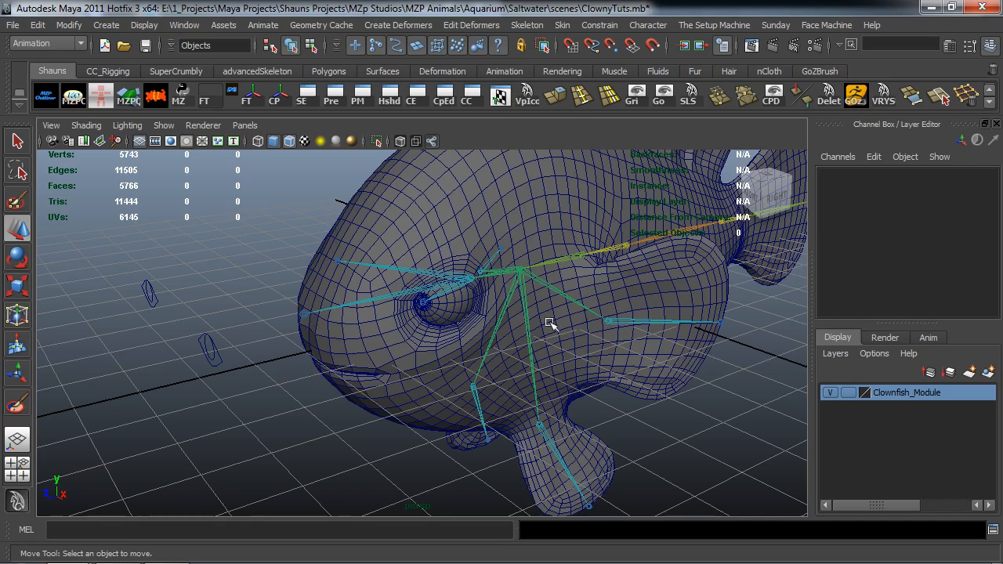
# - Reopen the MZPrigCC library, create a Circle control and move it forward along Z in front of the face
pyautogui.click(943, 99)
pyautogui.moveTo(913, 140); pyautogui.dragTo(848, 89)
pyautogui.keyDown('alt'); pyautogui.moveTo(547, 226); pyautogui.dragTo(514, 234); pyautogui.keyUp('alt')
pyautogui.click(776, 174)
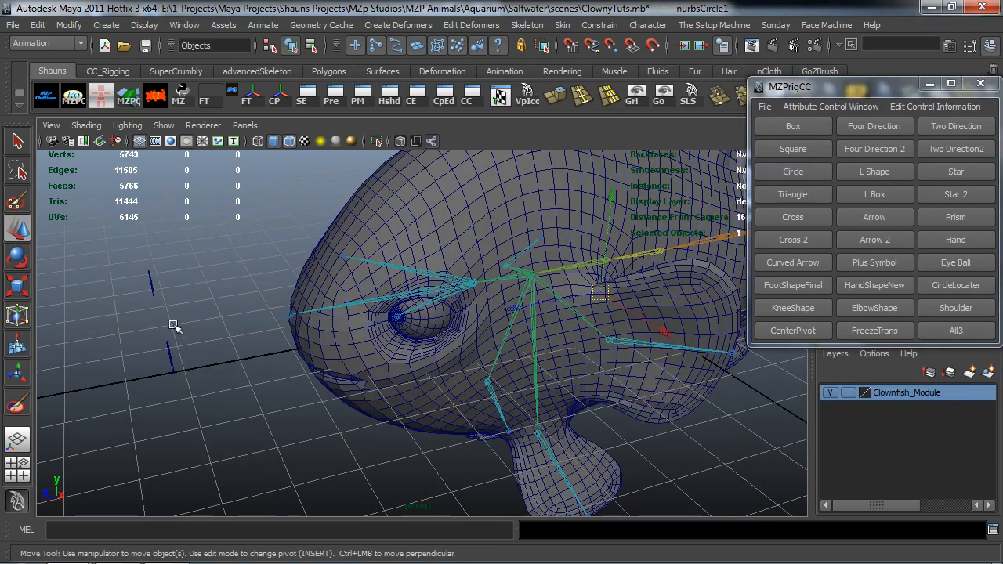
pyautogui.keyDown('alt'); pyautogui.moveTo(513, 308); pyautogui.dragTo(470, 329); pyautogui.keyUp('alt')
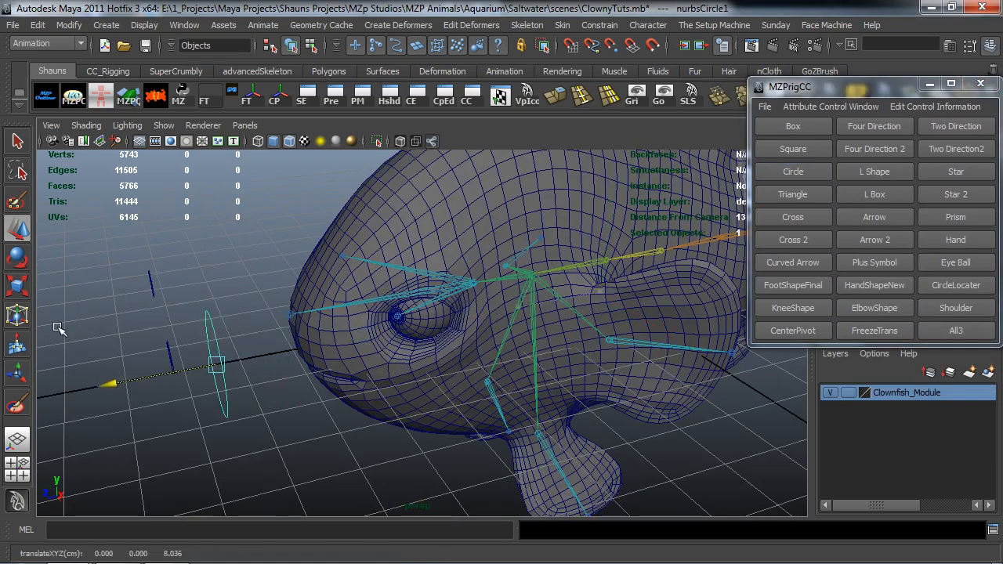
# - Align the circle with the two eye controls at about Translate Y 1.075 and Z 9.258, stretching it to about Scale X 2.124
pyautogui.press('space')
pyautogui.press('space')
pyautogui.keyDown('alt'); pyautogui.moveTo(572, 404); pyautogui.dragTo(507, 368, button='middle'); pyautogui.keyUp('alt')
pyautogui.scroll(4, 501, 353)
pyautogui.scroll(1, 507, 368)
pyautogui.moveTo(477, 303); pyautogui.dragTo(476, 202)
pyautogui.moveTo(384, 299); pyautogui.dragTo(327, 299)
pyautogui.press('space')
pyautogui.keyDown('alt'); pyautogui.moveTo(593, 230); pyautogui.dragTo(573, 352); pyautogui.keyUp('alt')
pyautogui.press('r')
# - Pinch the circle's waist by scaling its middle upper and lower control vertices vertically towards each other
pyautogui.moveTo(570, 300); pyautogui.dragTo(552, 298, button='right')
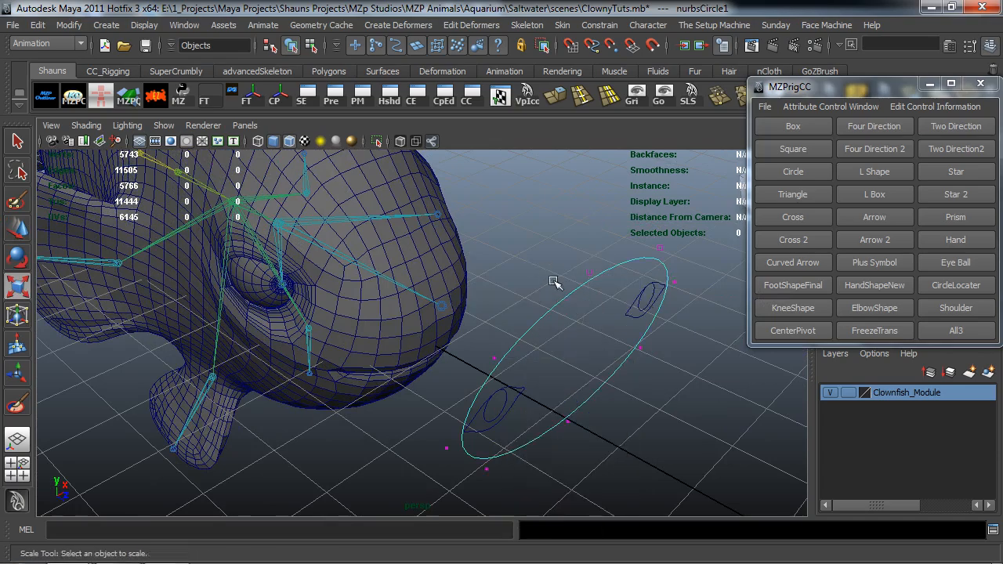
pyautogui.click(567, 421)
pyautogui.keyDown('alt'); pyautogui.moveTo(615, 443); pyautogui.dragTo(557, 288); pyautogui.keyUp('alt')
pyautogui.moveTo(532, 184)
pyautogui.mouseDown()
pyautogui.moveTo(529, 327)
pyautogui.moveTo(548, 309)
pyautogui.mouseUp()
# - Select the four upper and lower control vertices around the eye controls and scale them slightly outward vertically
pyautogui.moveTo(640, 234); pyautogui.dragTo(658, 262)
pyautogui.keyDown('shift'); pyautogui.moveTo(616, 368); pyautogui.dragTo(644, 384); pyautogui.keyUp('shift')
pyautogui.keyDown('alt'); pyautogui.moveTo(486, 369); pyautogui.dragTo(542, 291); pyautogui.keyUp('alt')
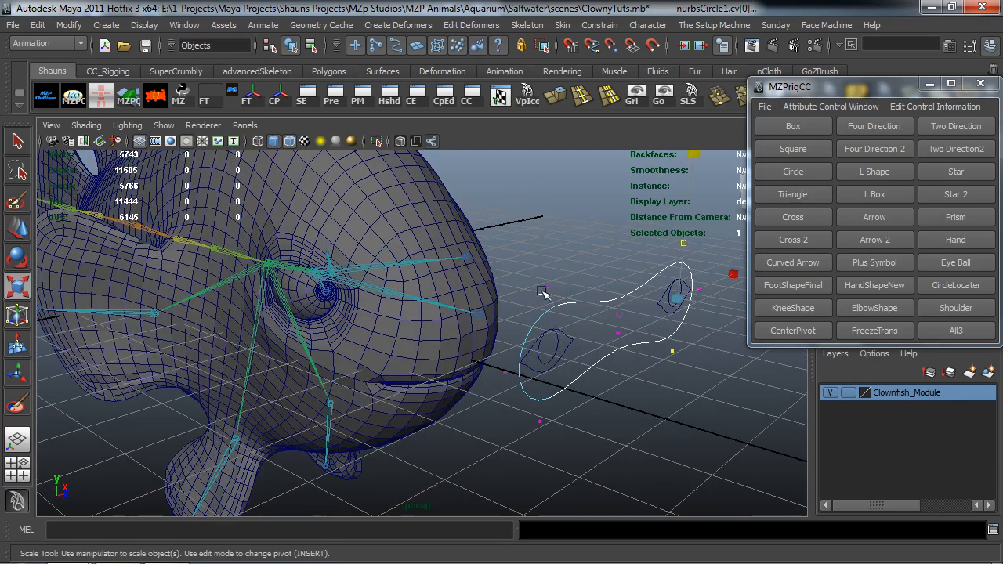
pyautogui.moveTo(630, 180); pyautogui.dragTo(630, 155)
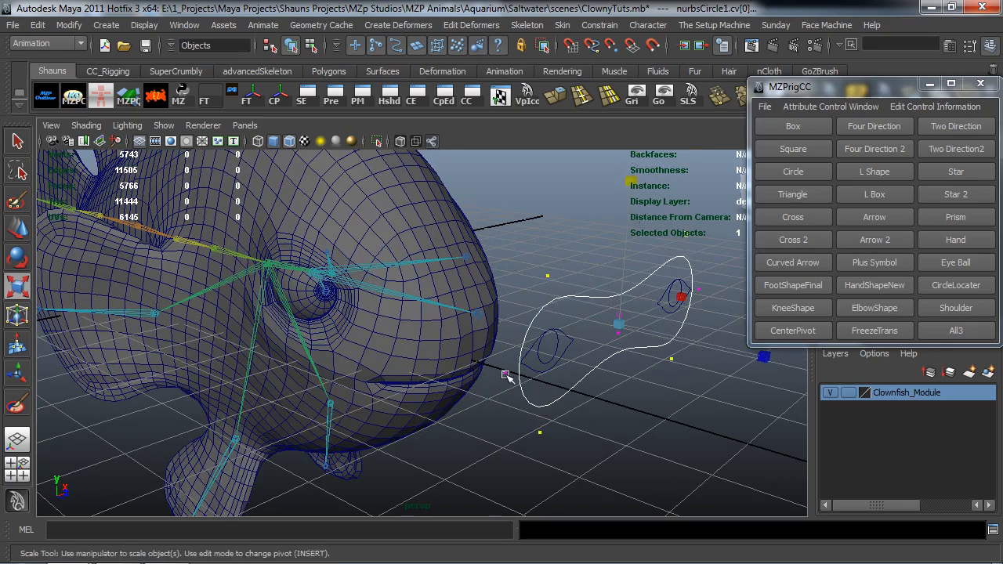
# - Scale the circle's two outermost end control vertices apart along X, then return to object selection
pyautogui.click(506, 375)
pyautogui.keyDown('shift'); pyautogui.click(696, 282); pyautogui.keyUp('shift')
pyautogui.keyDown('alt'); pyautogui.moveTo(690, 332); pyautogui.dragTo(623, 337); pyautogui.keyUp('alt')
pyautogui.moveTo(431, 387); pyautogui.dragTo(420, 387)
pyautogui.moveTo(566, 324); pyautogui.dragTo(631, 235, button='right')
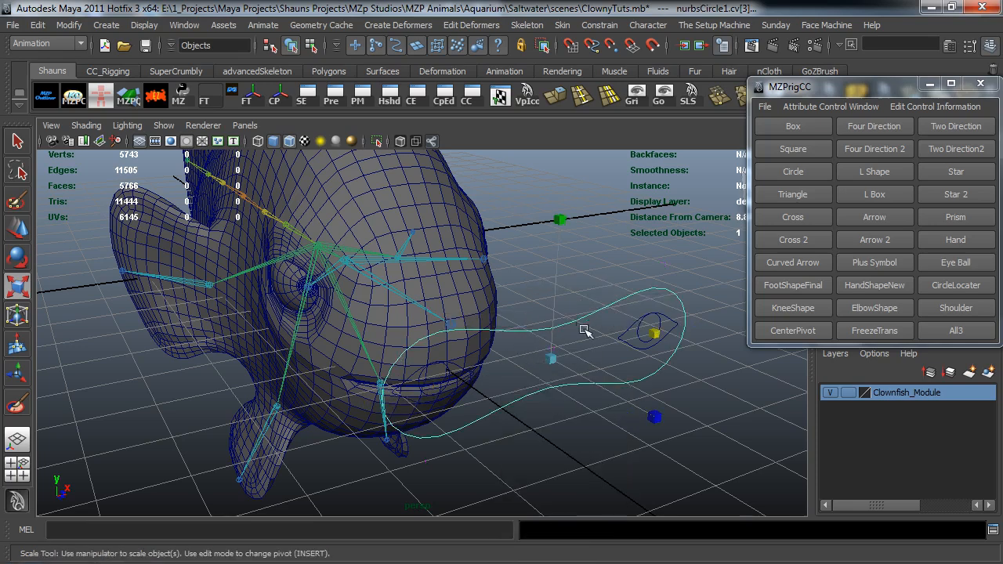
# - Move the MZPrigCC window aside and rename the circle control to CC_Eye_Main
pyautogui.moveTo(854, 87); pyautogui.dragTo(1002, 152)
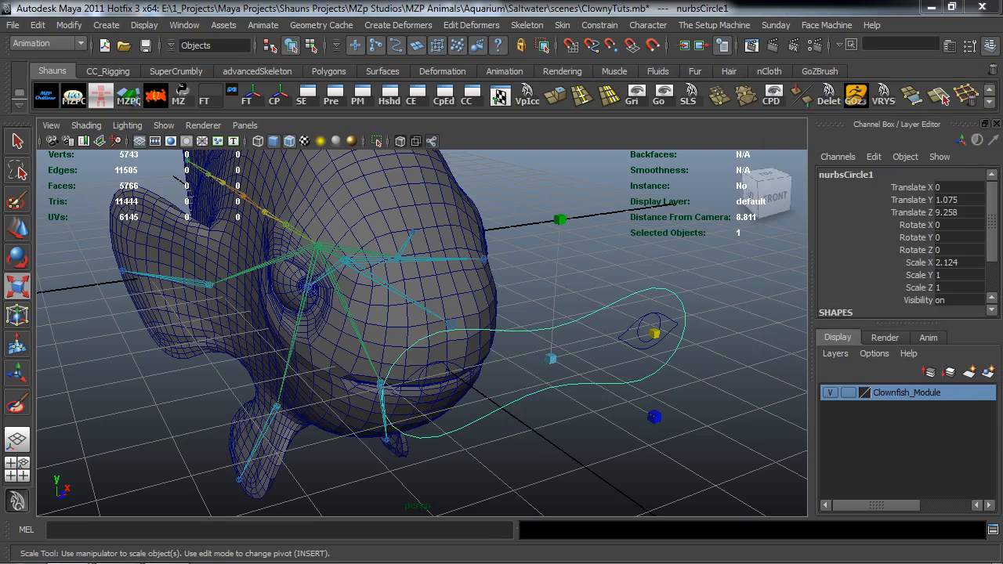
pyautogui.doubleClick(858, 178)
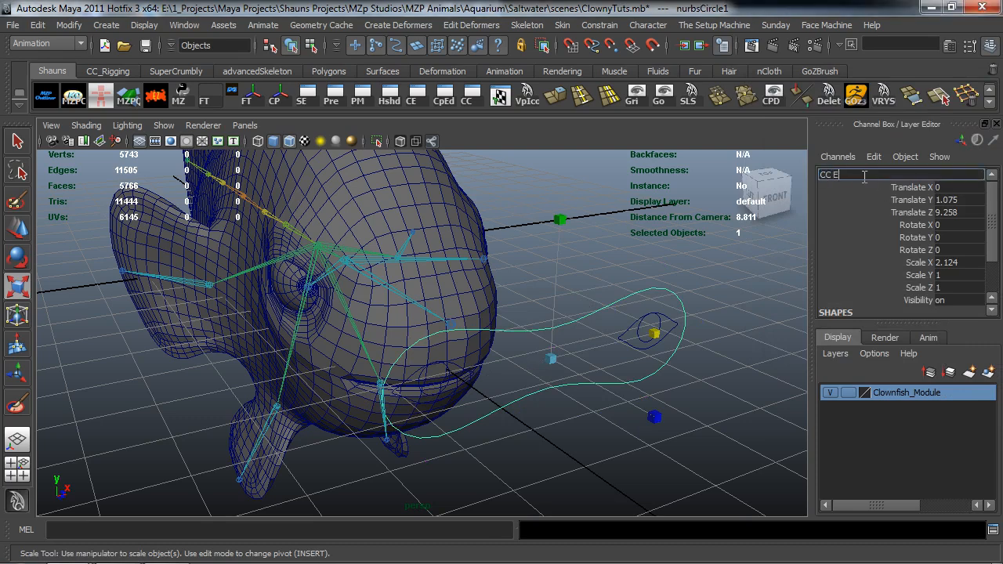
pyautogui.write('n')
pyautogui.press('Return')
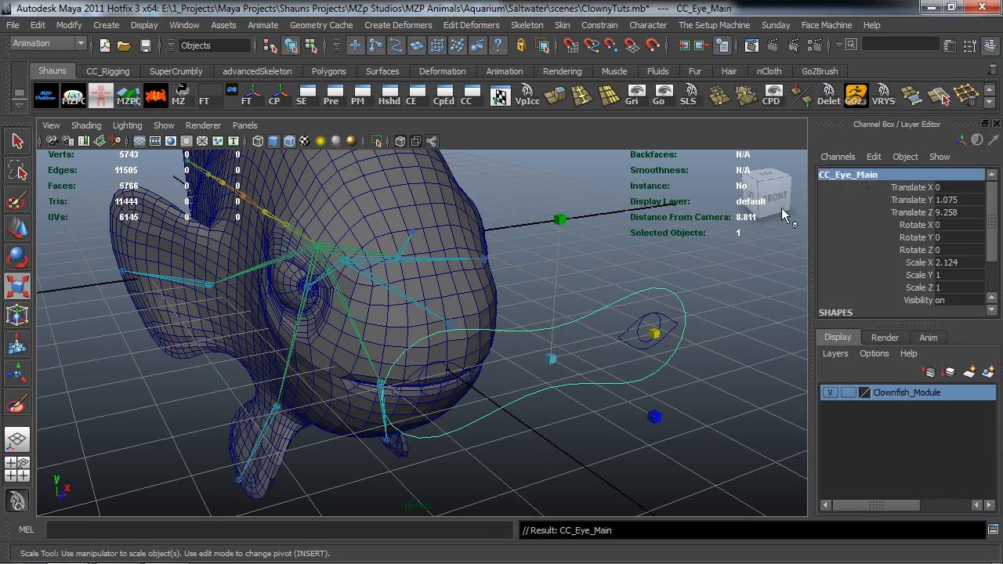
# - Freeze the transformations of the main eye control and deselect it
pyautogui.click(150, 98)
pyautogui.keyDown('alt'); pyautogui.moveTo(452, 306); pyautogui.dragTo(238, 352); pyautogui.keyUp('alt')
pyautogui.click(249, 396)
# - Select the main eye control in the top view and freeze its transformations again to clear the small Z offset
pyautogui.keyDown('alt'); pyautogui.moveTo(235, 394); pyautogui.dragTo(183, 462); pyautogui.keyUp('alt')
pyautogui.keyDown('alt'); pyautogui.moveTo(184, 461); pyautogui.dragTo(365, 423, button='middle'); pyautogui.keyUp('alt')
pyautogui.press('r')
pyautogui.keyDown('alt'); pyautogui.moveTo(374, 367); pyautogui.dragTo(375, 379); pyautogui.keyUp('alt')
pyautogui.press('space')
pyautogui.press('space')
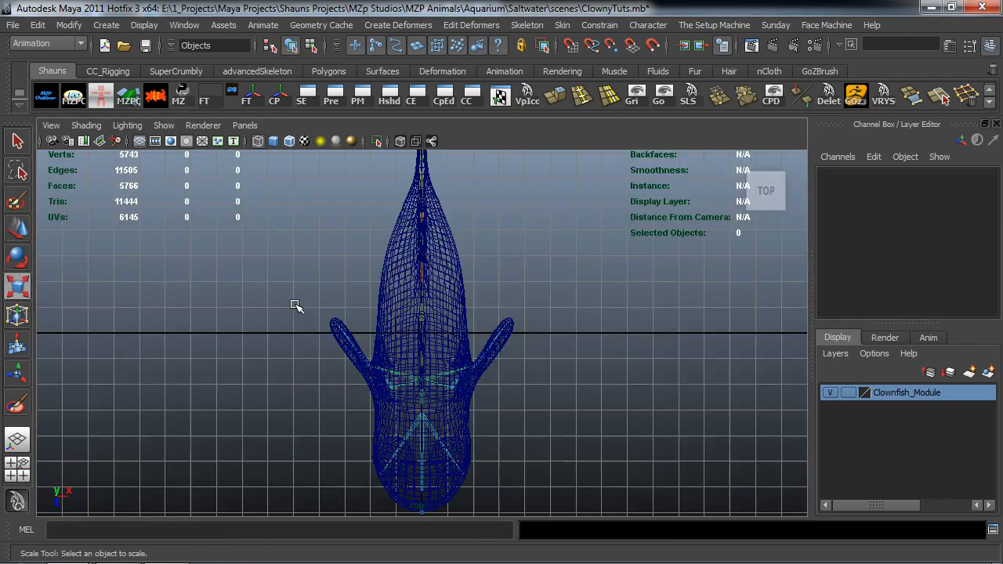
pyautogui.keyDown('alt'); pyautogui.moveTo(388, 351); pyautogui.dragTo(419, 360, button='middle'); pyautogui.keyUp('alt')
pyautogui.scroll(6, 409, 401)
pyautogui.keyDown('alt'); pyautogui.moveTo(409, 399); pyautogui.dragTo(424, 334, button='middle'); pyautogui.keyUp('alt')
pyautogui.scroll(2, 415, 335)
pyautogui.moveTo(406, 336); pyautogui.dragTo(455, 420)
pyautogui.press('w')
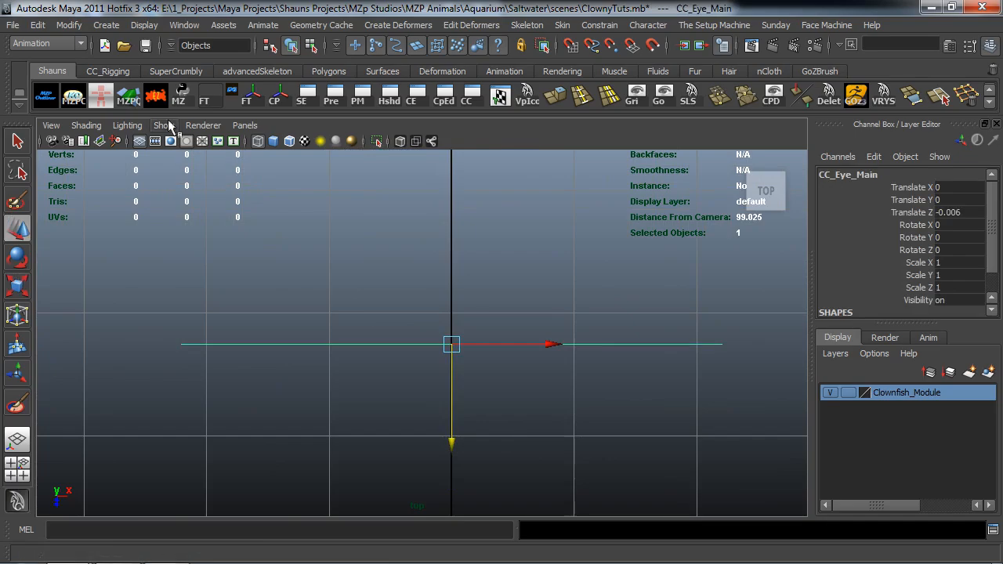
pyautogui.click(205, 97)
pyautogui.press('space')
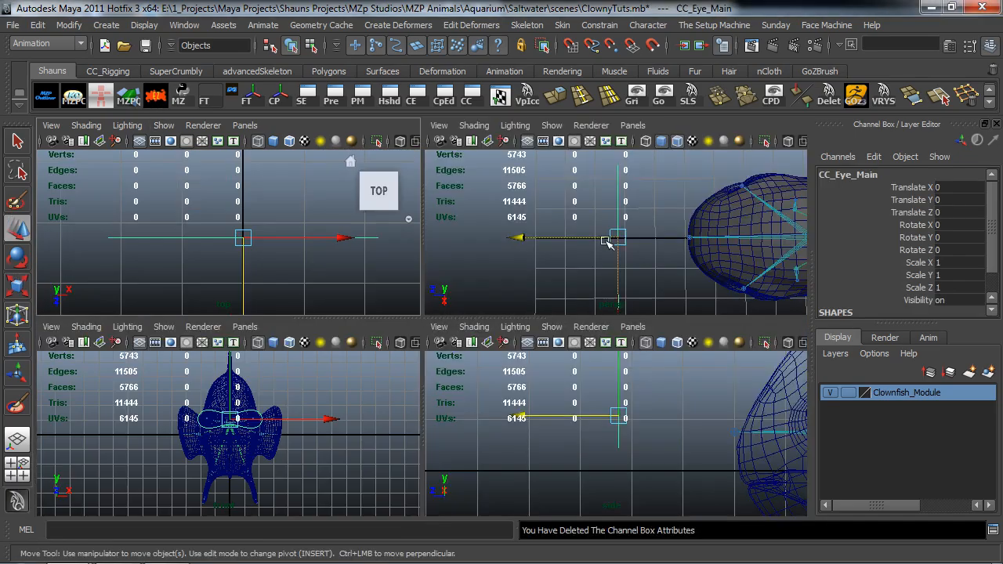
# - Create a Two Direction arrow control with the MZPrigCC tool and view it around the fish's body
pyautogui.press('space')
pyautogui.keyDown('alt'); pyautogui.moveTo(607, 261); pyautogui.dragTo(302, 255); pyautogui.keyUp('alt')
pyautogui.keyDown('alt'); pyautogui.moveTo(406, 273); pyautogui.dragTo(481, 306); pyautogui.keyUp('alt')
pyautogui.moveTo(1002, 176); pyautogui.dragTo(790, 164)
pyautogui.click(874, 196)
pyautogui.keyDown('alt'); pyautogui.moveTo(564, 297); pyautogui.dragTo(502, 325); pyautogui.keyUp('alt')
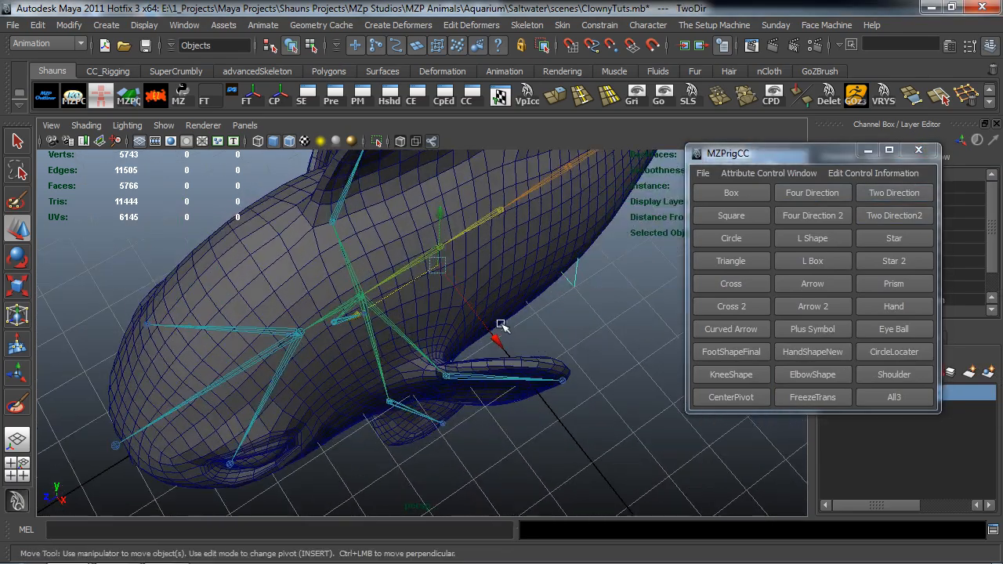
pyautogui.keyDown('alt'); pyautogui.moveTo(406, 242); pyautogui.dragTo(406, 260, button='middle'); pyautogui.keyUp('alt')
pyautogui.keyDown('alt'); pyautogui.moveTo(406, 260); pyautogui.dragTo(399, 253); pyautogui.keyUp('alt')
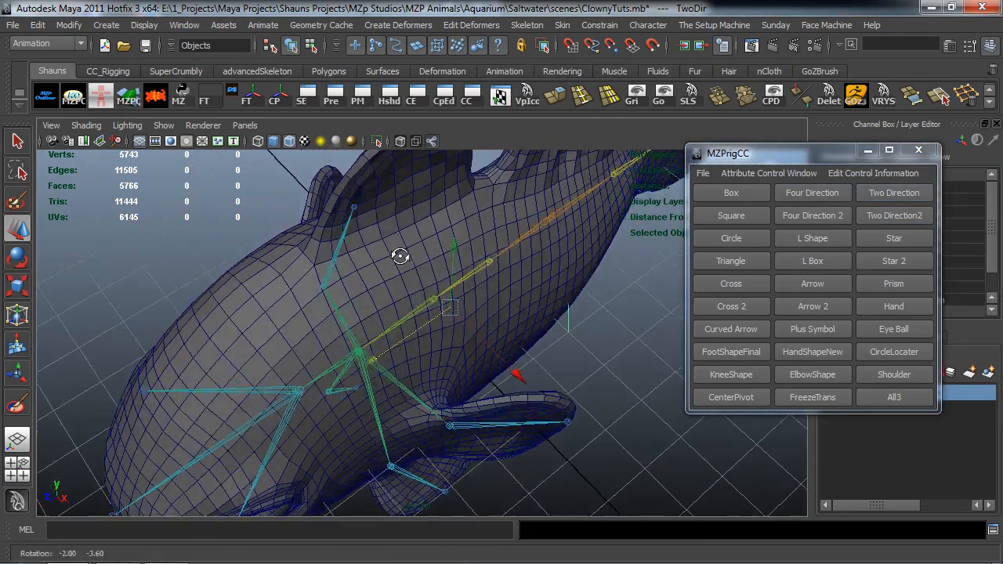
# - Move the MZPrigCC window aside and rotate the two-direction arrow to 90 degrees in Y
pyautogui.press('e')
pyautogui.moveTo(532, 418); pyautogui.dragTo(541, 373)
pyautogui.moveTo(817, 152); pyautogui.dragTo(1002, 168)
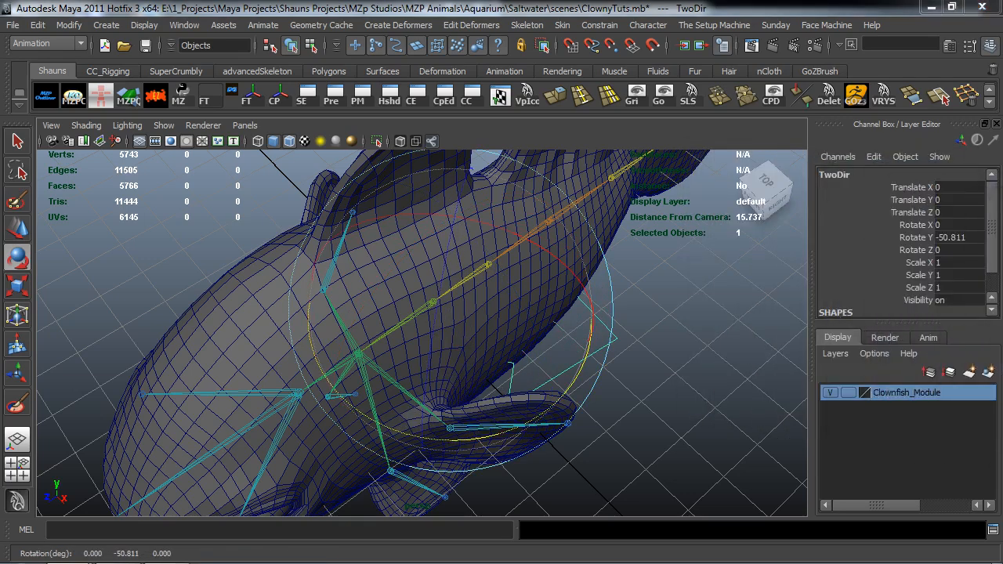
pyautogui.click(965, 237)
pyautogui.write('90')
pyautogui.press('Return')
# - In the top view, narrow the two-direction arrow by scaling it to 0.25 in X
pyautogui.keyDown('alt'); pyautogui.moveTo(541, 321); pyautogui.dragTo(576, 270); pyautogui.keyUp('alt')
pyautogui.press('space')
pyautogui.press('space')
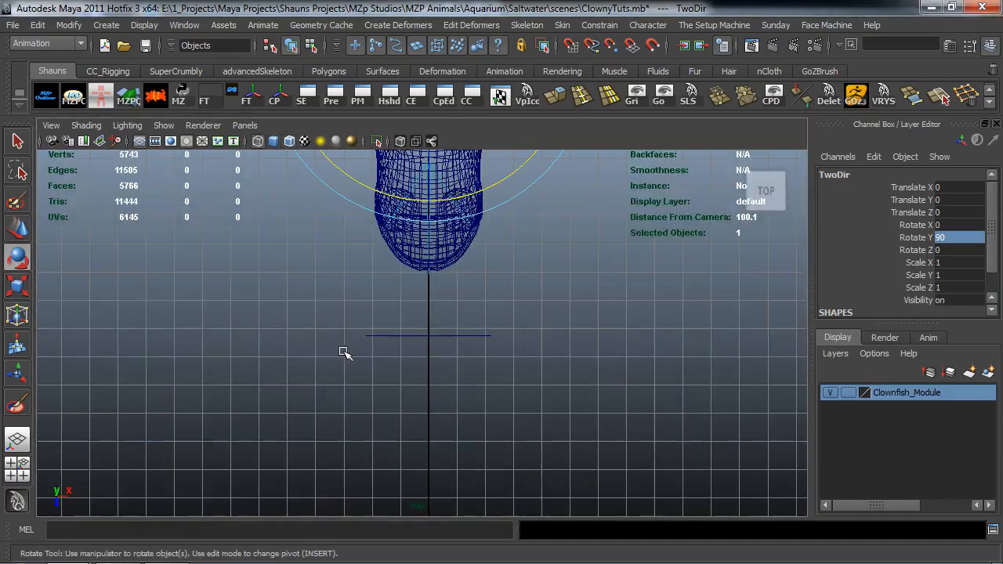
pyautogui.keyDown('alt'); pyautogui.moveTo(339, 352); pyautogui.dragTo(340, 526, button='middle'); pyautogui.keyUp('alt')
pyautogui.keyDown('alt'); pyautogui.moveTo(365, 366); pyautogui.dragTo(372, 409, button='middle'); pyautogui.keyUp('alt')
pyautogui.scroll(5, 371, 409)
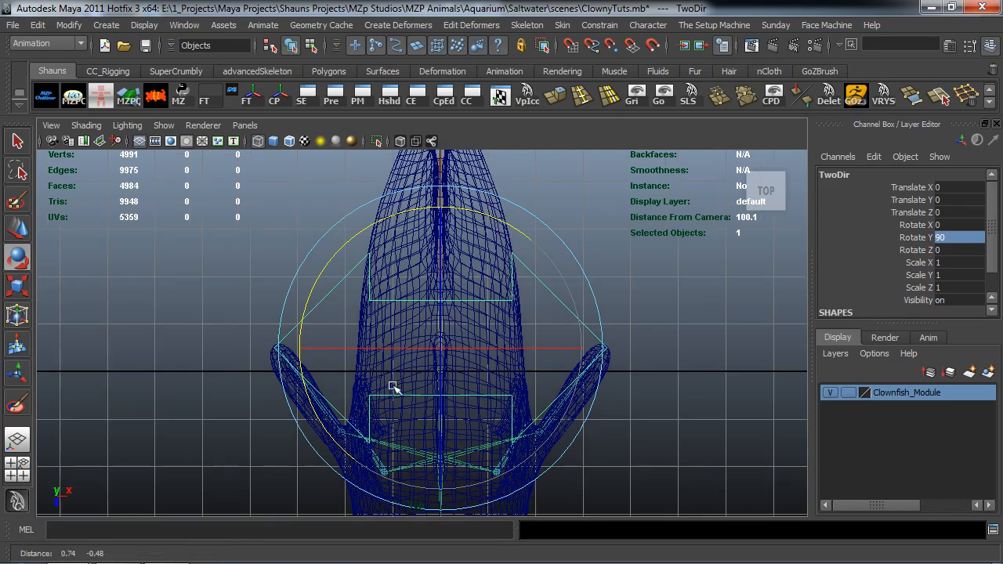
pyautogui.press('r')
pyautogui.moveTo(439, 211); pyautogui.dragTo(442, 316)
pyautogui.press('w')
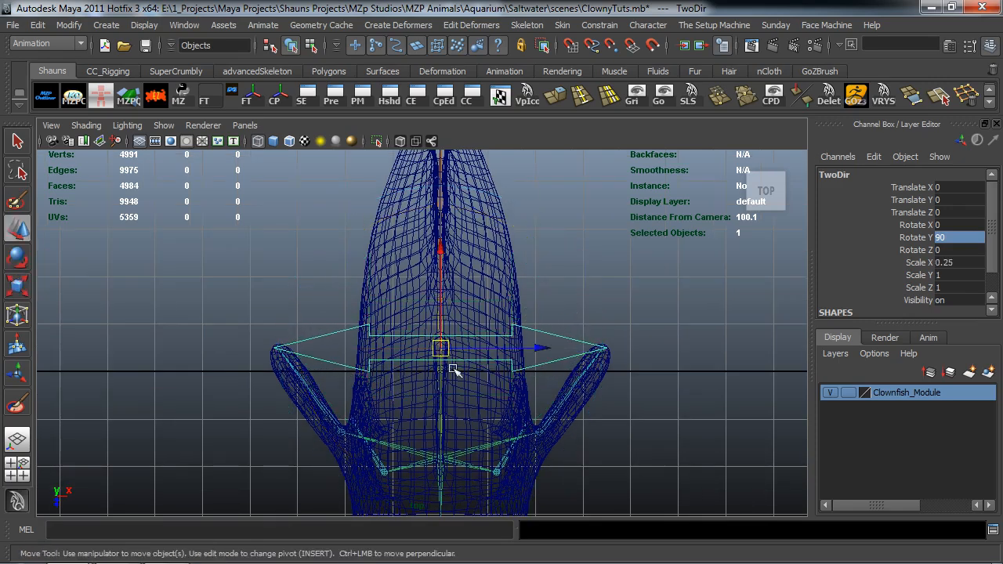
pyautogui.click(442, 427)
pyautogui.hotkey('ctrl', 'z')
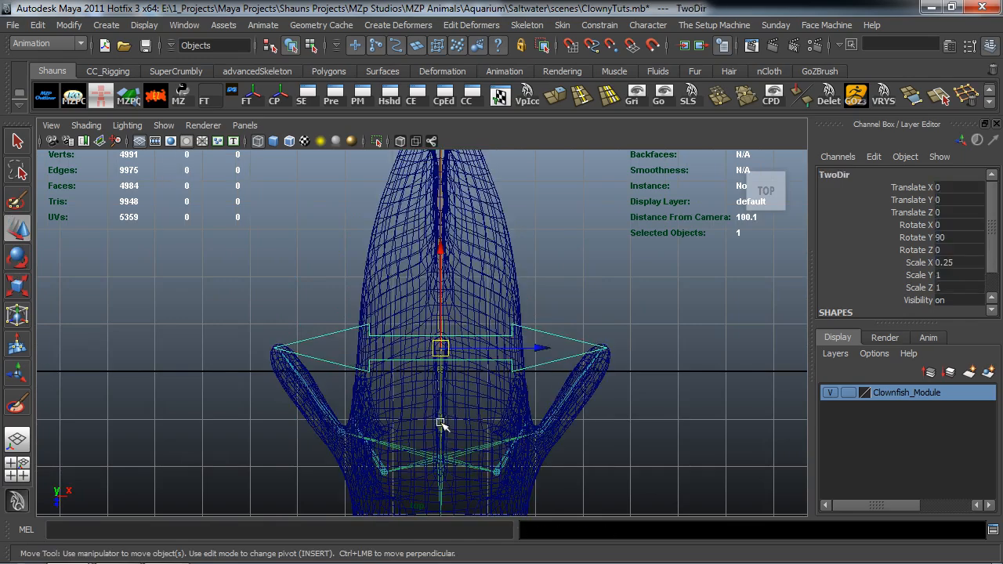
pyautogui.click(442, 433)
pyautogui.hotkey('ctrl', 'z')
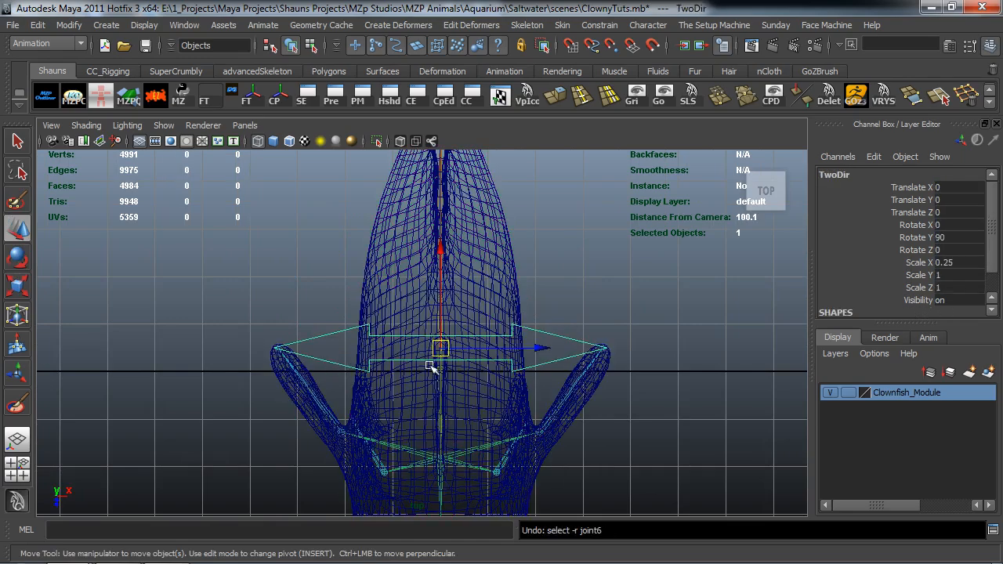
# - Shift the arrow control slightly towards the tail and scale its two outermost tip control vertices inward
pyautogui.moveTo(438, 251); pyautogui.dragTo(426, 229)
pyautogui.moveTo(311, 307); pyautogui.dragTo(252, 300, button='right')
pyautogui.moveTo(242, 294); pyautogui.dragTo(296, 334)
pyautogui.moveTo(578, 298); pyautogui.dragTo(615, 331)
pyautogui.scroll(3, 509, 337)
pyautogui.press('r')
pyautogui.moveTo(317, 305); pyautogui.dragTo(370, 305)
# - Scale the control vertices of both arrowheads apart to widen the arrow, then return to object selection in the perspective view
pyautogui.moveTo(248, 237); pyautogui.dragTo(365, 359)
pyautogui.keyDown('shift'); pyautogui.moveTo(547, 261); pyautogui.dragTo(649, 380); pyautogui.keyUp('shift')
pyautogui.moveTo(326, 301); pyautogui.dragTo(245, 302)
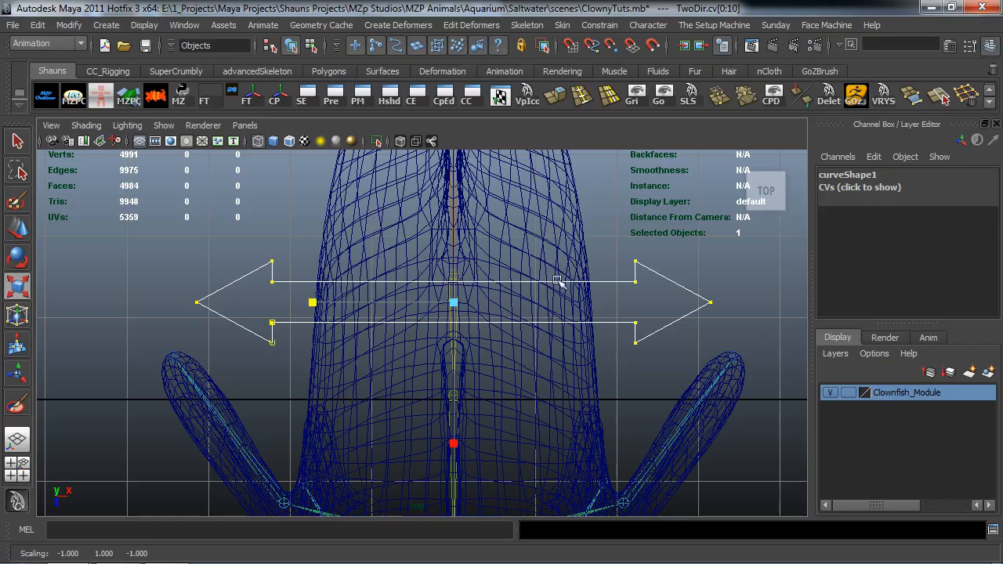
pyautogui.press('space')
pyautogui.press('space')
pyautogui.keyDown('alt'); pyautogui.moveTo(600, 280); pyautogui.dragTo(447, 240); pyautogui.keyUp('alt')
pyautogui.keyDown('alt'); pyautogui.moveTo(501, 275); pyautogui.dragTo(391, 120, button='middle'); pyautogui.keyUp('alt')
pyautogui.keyDown('alt'); pyautogui.moveTo(446, 252); pyautogui.dragTo(460, 276); pyautogui.keyUp('alt')
pyautogui.moveTo(465, 327); pyautogui.dragTo(532, 300, button='right')
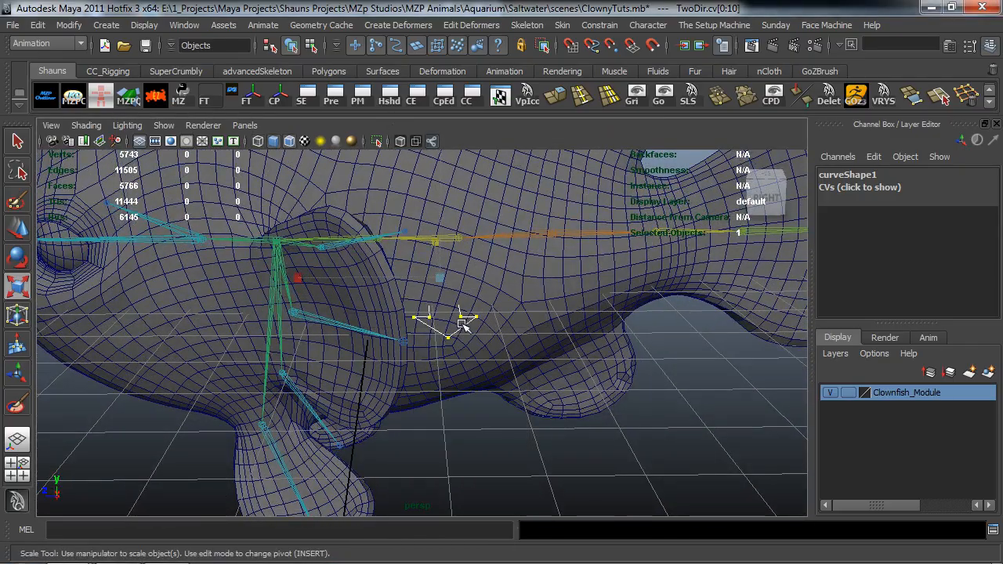
# - Move the arrow control up to the spine joints and adjust its position along the body
pyautogui.keyDown('alt'); pyautogui.moveTo(470, 321); pyautogui.dragTo(522, 298); pyautogui.keyUp('alt')
pyautogui.press('w')
pyautogui.moveTo(525, 246); pyautogui.dragTo(522, 171)
pyautogui.keyDown('alt'); pyautogui.moveTo(522, 172); pyautogui.dragTo(526, 229); pyautogui.keyUp('alt')
pyautogui.moveTo(602, 239); pyautogui.dragTo(563, 240)
pyautogui.keyDown('alt'); pyautogui.moveTo(563, 239); pyautogui.dragTo(511, 210); pyautogui.keyUp('alt')
pyautogui.keyDown('alt'); pyautogui.moveTo(486, 268); pyautogui.dragTo(408, 415); pyautogui.keyUp('alt')
pyautogui.keyDown('alt'); pyautogui.moveTo(606, 399); pyautogui.dragTo(658, 359); pyautogui.keyUp('alt')
pyautogui.keyDown('alt'); pyautogui.moveTo(472, 317); pyautogui.dragTo(443, 354); pyautogui.keyUp('alt')
# - Freeze the arrow control's transformations and rename it to CC_Man_Body_1
pyautogui.click(156, 95)
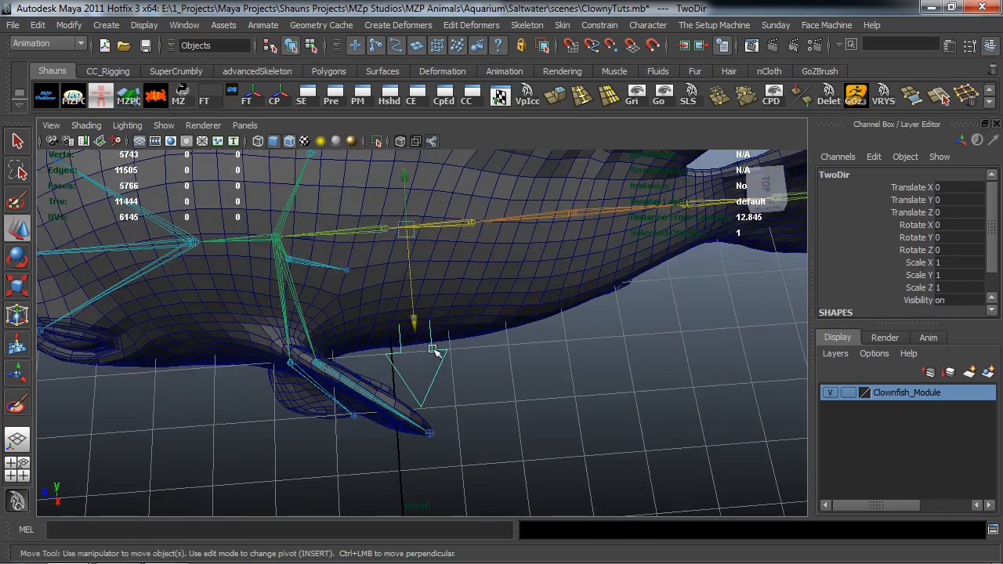
pyautogui.click(853, 174)
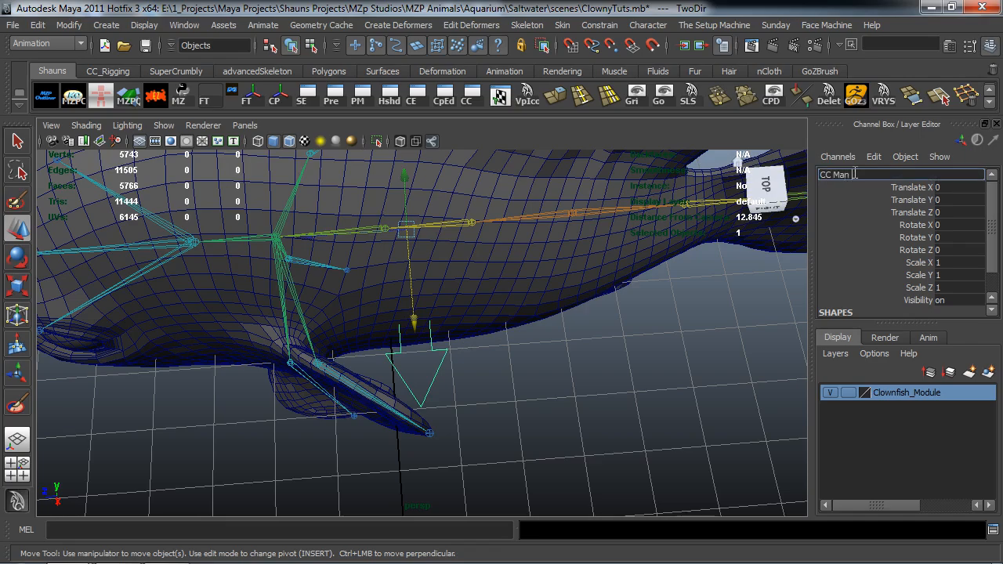
pyautogui.press('Return')
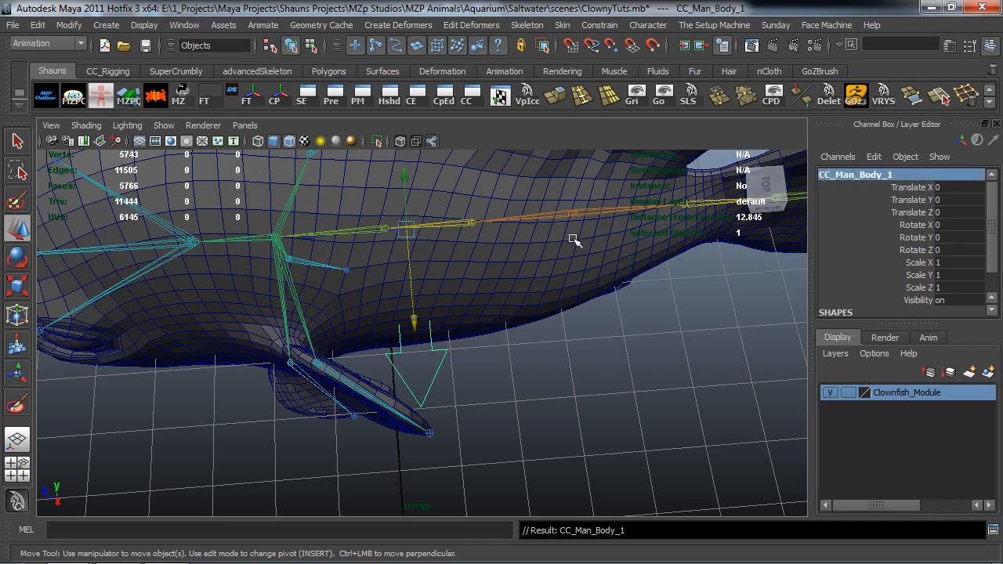
# - Duplicate CC_Man_Body_1, move the copy along the spine towards the tail and freeze its transformations
pyautogui.keyDown('alt'); pyautogui.moveTo(490, 345); pyautogui.dragTo(469, 367); pyautogui.keyUp('alt')
pyautogui.scroll(-3, 475, 290)
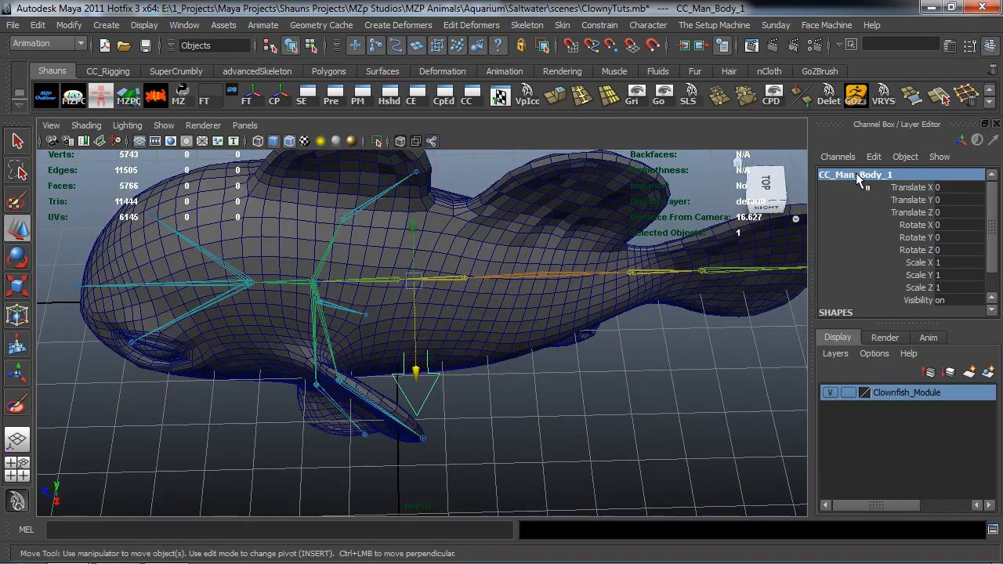
pyautogui.keyDown('alt'); pyautogui.moveTo(532, 400); pyautogui.dragTo(545, 408); pyautogui.keyUp('alt')
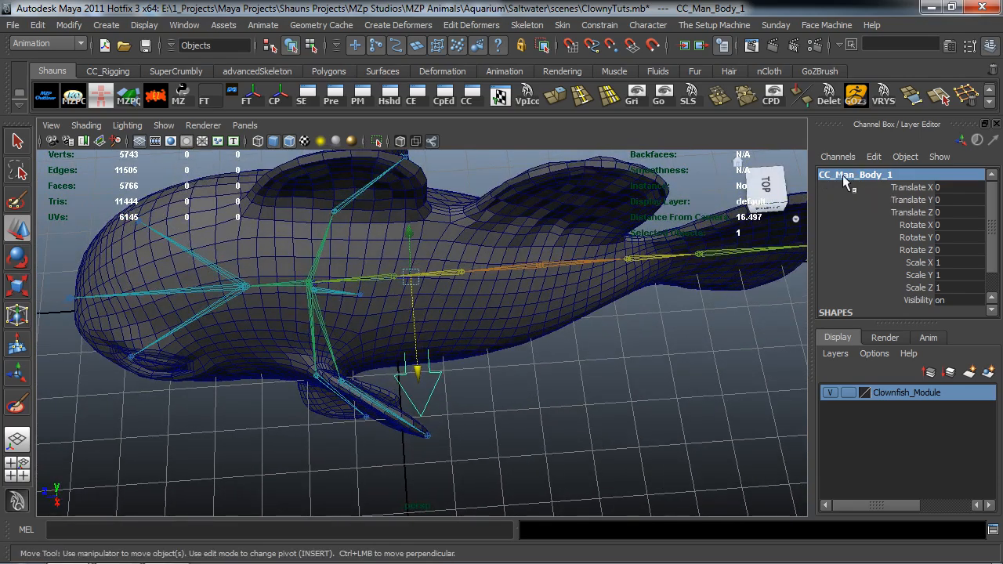
pyautogui.keyDown('alt'); pyautogui.moveTo(609, 362); pyautogui.dragTo(504, 332); pyautogui.keyUp('alt')
pyautogui.scroll(5, 494, 365)
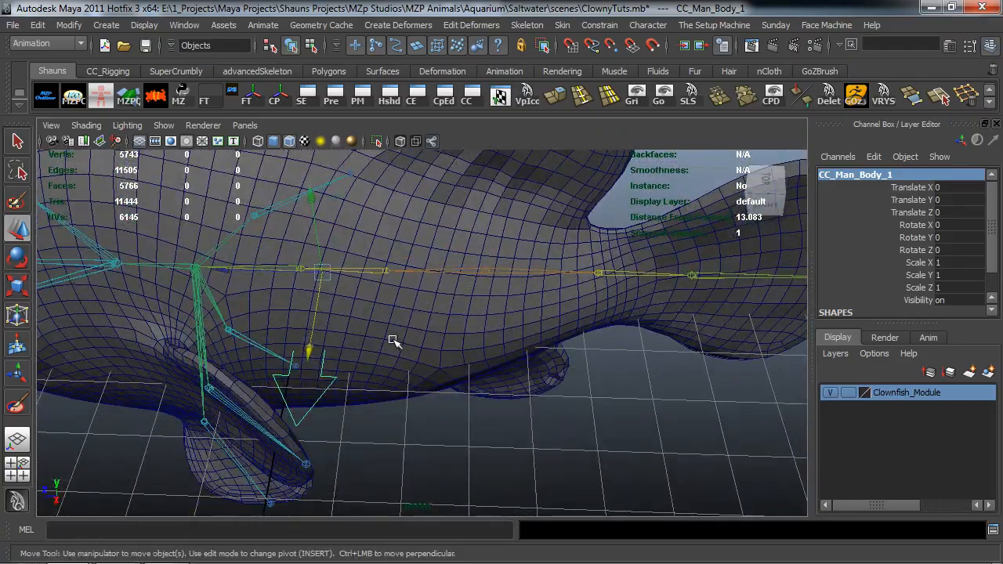
pyautogui.hotkey('ctrl', 'd')
pyautogui.moveTo(314, 278); pyautogui.dragTo(344, 337)
pyautogui.click(156, 96)
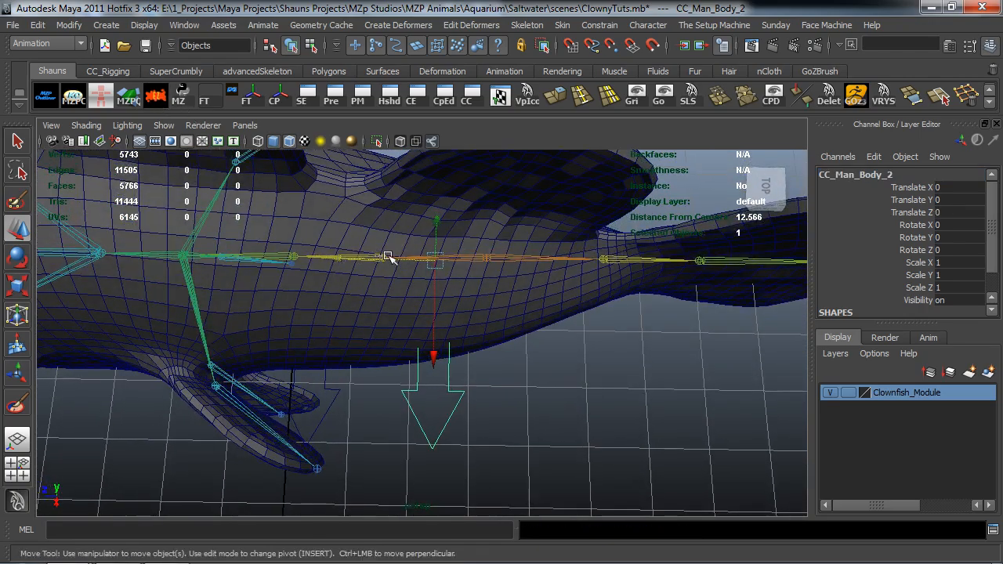
# - Shift CC_Man_Body_2 further towards the tail to the next spine joint and freeze its transformations again
pyautogui.hotkey('ctrl', 'z')
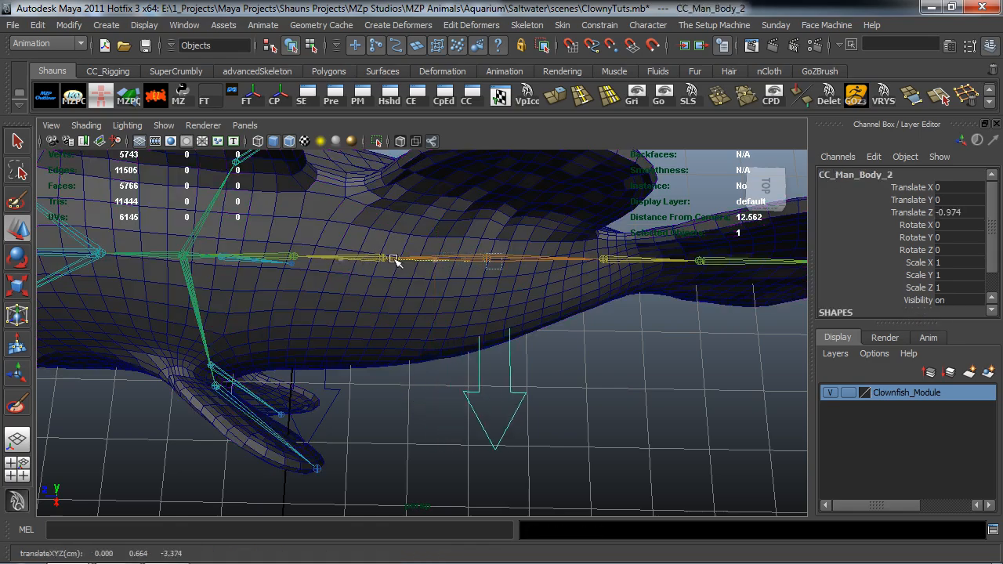
pyautogui.press('w')
pyautogui.keyDown('alt'); pyautogui.moveTo(363, 280); pyautogui.dragTo(421, 226); pyautogui.keyUp('alt')
pyautogui.click(156, 96)
# - Deselect the body control, examine the rig's controls and the mz_ctrlCreator options, then move that window aside
pyautogui.keyDown('alt'); pyautogui.moveTo(421, 226); pyautogui.dragTo(348, 268, button='right'); pyautogui.keyUp('alt')
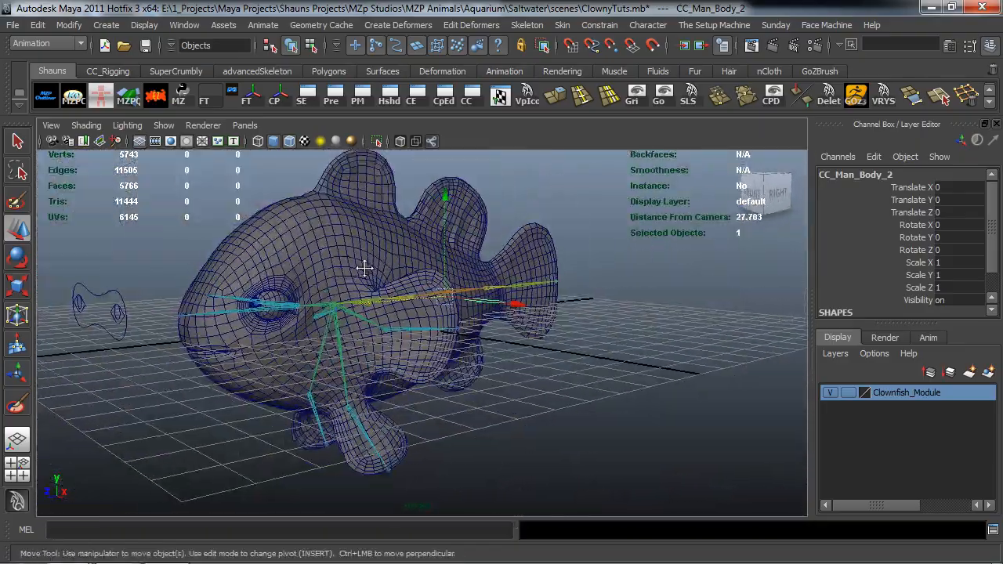
pyautogui.keyDown('alt'); pyautogui.moveTo(348, 268); pyautogui.dragTo(357, 271, button='middle'); pyautogui.keyUp('alt')
pyautogui.keyDown('alt'); pyautogui.moveTo(357, 271); pyautogui.dragTo(365, 280, button='right'); pyautogui.keyUp('alt')
pyautogui.keyDown('alt'); pyautogui.moveTo(366, 280); pyautogui.dragTo(328, 318); pyautogui.keyUp('alt')
pyautogui.click(173, 234)
pyautogui.keyDown('alt'); pyautogui.moveTo(255, 249); pyautogui.dragTo(264, 283); pyautogui.keyUp('alt')
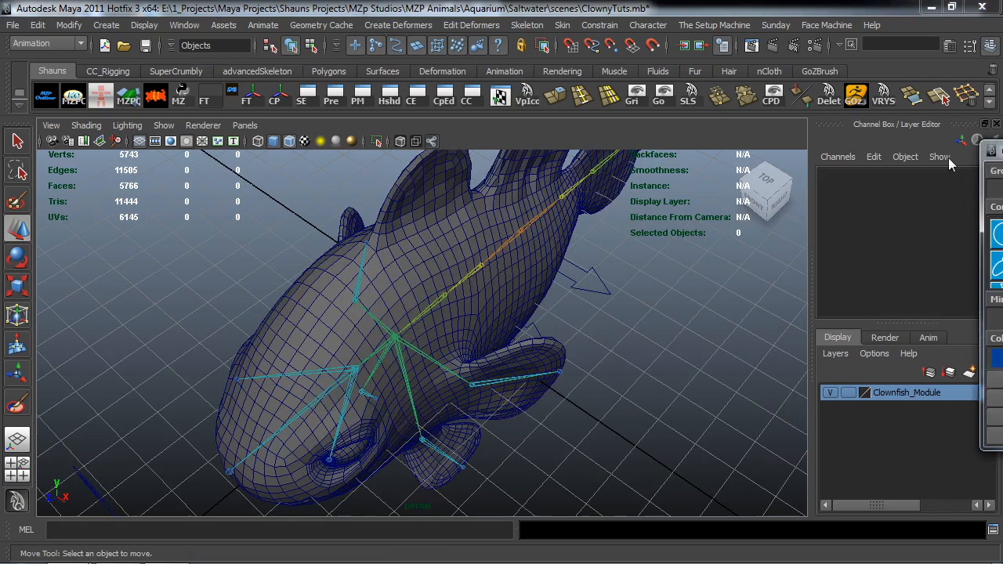
pyautogui.moveTo(1002, 146); pyautogui.dragTo(551, 137)
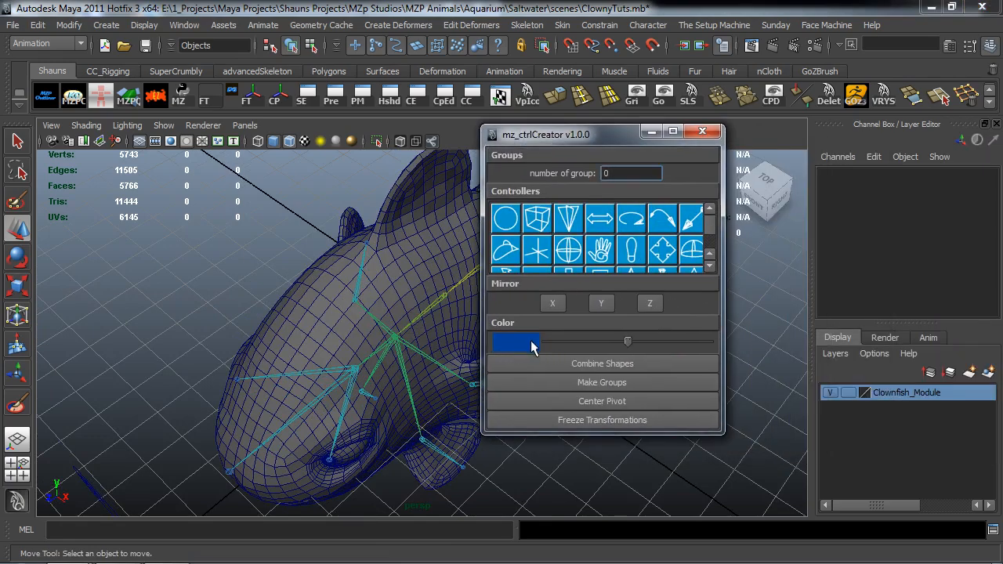
pyautogui.keyDown('alt'); pyautogui.moveTo(335, 315); pyautogui.dragTo(491, 329); pyautogui.keyUp('alt')
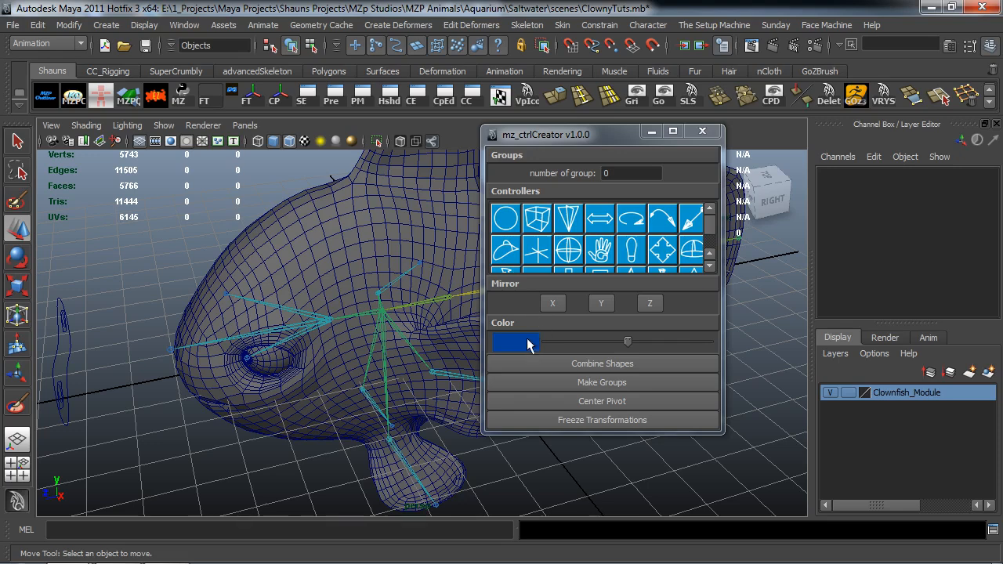
pyautogui.moveTo(611, 139); pyautogui.dragTo(1002, 157)
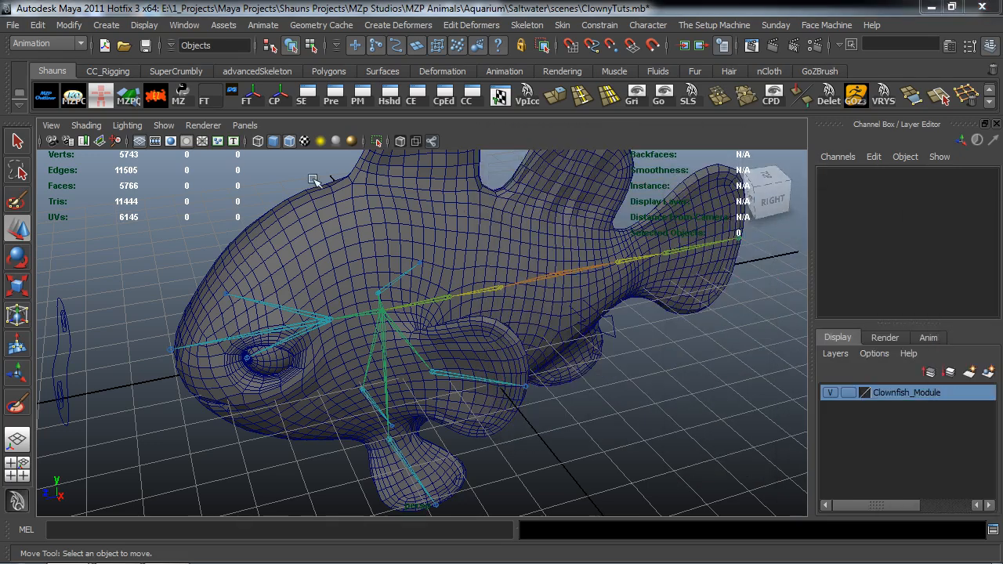
# - Open the Color Changer tool, examine its palette for control colours and move its window aside
pyautogui.click(174, 70)
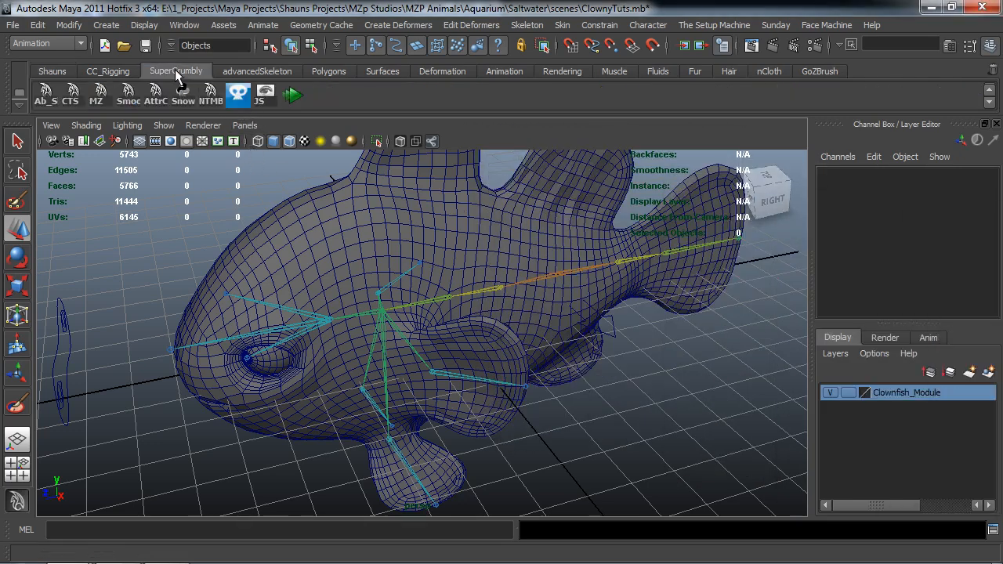
pyautogui.click(119, 72)
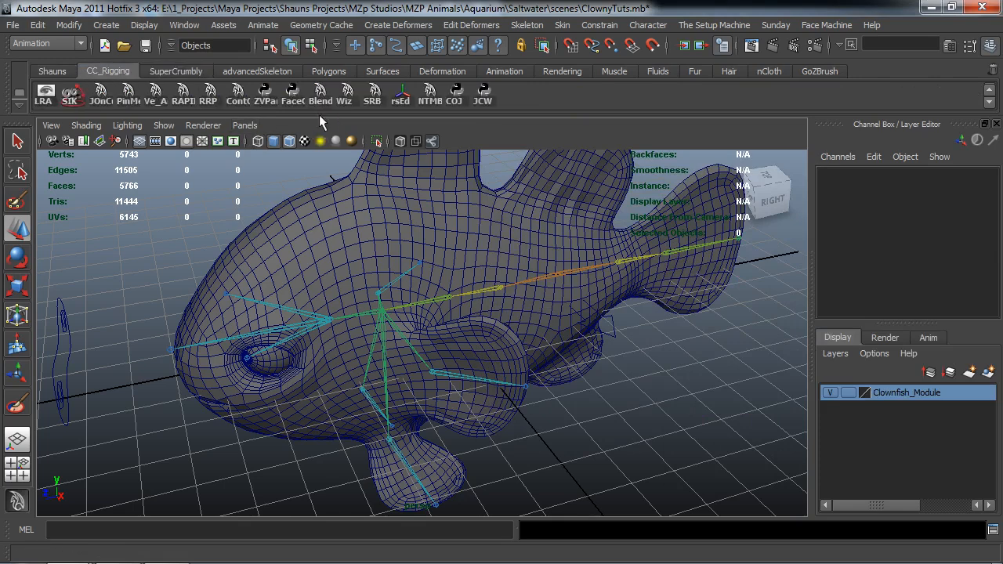
pyautogui.click(236, 94)
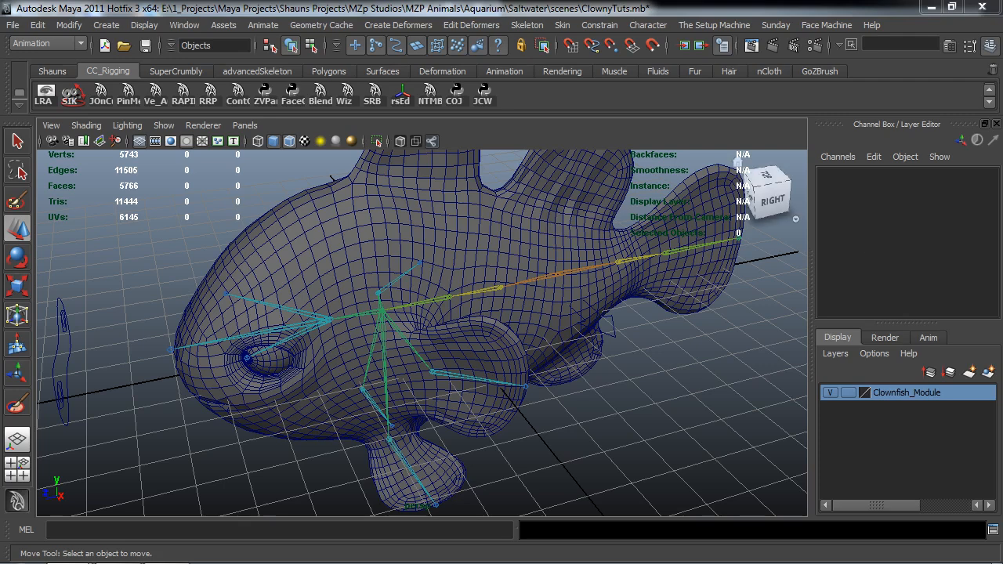
pyautogui.moveTo(847, 128); pyautogui.dragTo(758, 103)
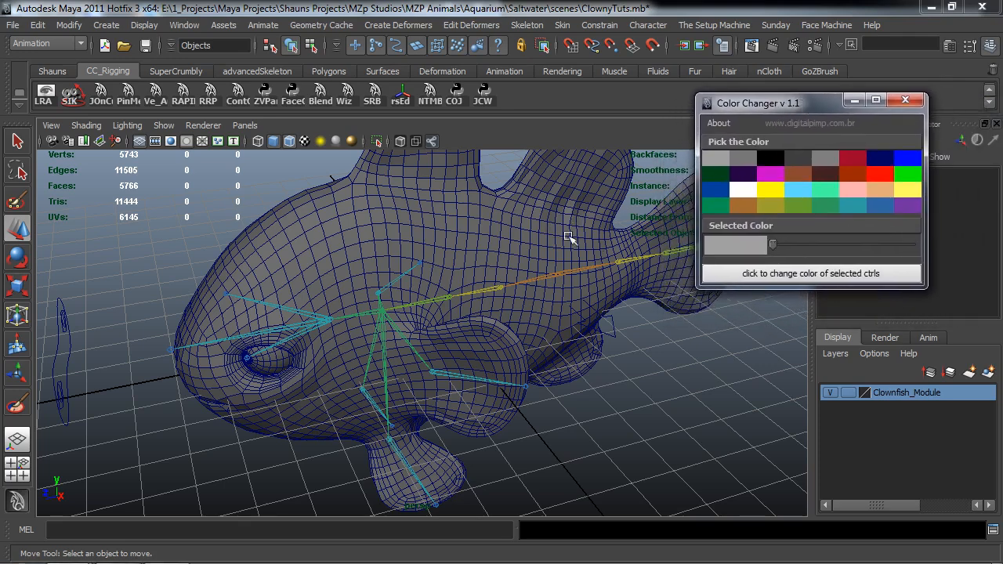
pyautogui.keyDown('alt'); pyautogui.moveTo(359, 324); pyautogui.dragTo(158, 286); pyautogui.keyUp('alt')
pyautogui.moveTo(790, 109); pyautogui.dragTo(1002, 180)
# - Create a new NURBS circle for the head control and place it at the head
pyautogui.keyDown('alt'); pyautogui.moveTo(595, 313); pyautogui.dragTo(553, 311); pyautogui.keyUp('alt')
pyautogui.keyDown('alt'); pyautogui.moveTo(553, 311); pyautogui.dragTo(528, 253, button='middle'); pyautogui.keyUp('alt')
pyautogui.keyDown('alt'); pyautogui.moveTo(528, 253); pyautogui.dragTo(465, 233, button='right'); pyautogui.keyUp('alt')
pyautogui.keyDown('alt'); pyautogui.moveTo(465, 233); pyautogui.dragTo(492, 255, button='middle'); pyautogui.keyUp('alt')
pyautogui.moveTo(492, 254)
pyautogui.keyDown('alt'); pyautogui.mouseDown()
pyautogui.moveTo(503, 250)
pyautogui.moveTo(489, 262)
pyautogui.mouseUp(); pyautogui.keyUp('alt')
pyautogui.press('g')
pyautogui.moveTo(384, 303); pyautogui.dragTo(505, 364)
# - Scale the circle around the head to about 2.4 in X, 3.7 in Y and 3.3 in Z
pyautogui.press('r')
pyautogui.keyDown('alt'); pyautogui.moveTo(409, 352); pyautogui.dragTo(453, 206); pyautogui.keyUp('alt')
pyautogui.press('w')
pyautogui.press('r')
pyautogui.moveTo(455, 169); pyautogui.dragTo(455, 140)
pyautogui.keyDown('alt'); pyautogui.moveTo(474, 216); pyautogui.dragTo(320, 242); pyautogui.keyUp('alt')
pyautogui.moveTo(512, 303); pyautogui.dragTo(472, 305)
pyautogui.keyDown('alt'); pyautogui.moveTo(474, 306); pyautogui.dragTo(542, 293); pyautogui.keyUp('alt')
# - Position the head circle around the eye area at about 0.692 in Y and 3.469 in Z
pyautogui.press('w')
pyautogui.moveTo(424, 209); pyautogui.dragTo(314, 217)
pyautogui.moveTo(374, 203); pyautogui.dragTo(490, 239)
# - Rename the head circle control to CC_Head_Rotate
pyautogui.doubleClick(843, 174)
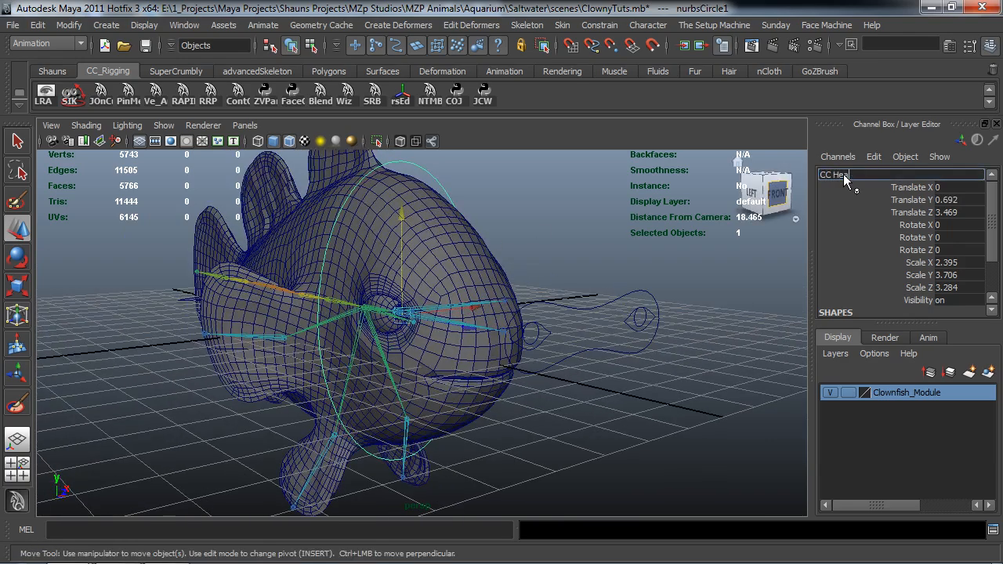
pyautogui.write('CC_Head_6Rotate')
pyautogui.press('Return')
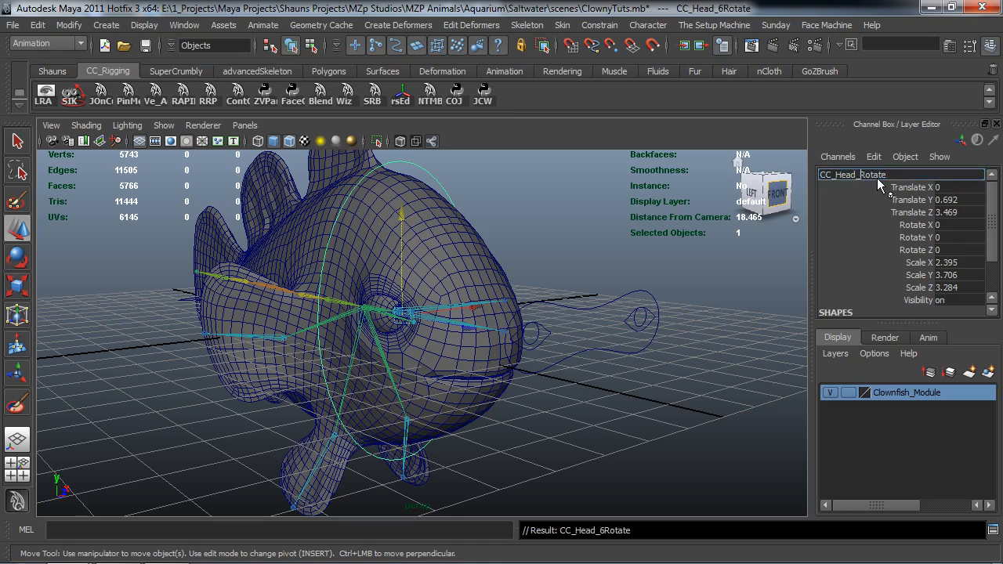
pyautogui.press('Return')
# - Freeze the transformations of CC_Head_Rotate and deselect it
pyautogui.click(67, 72)
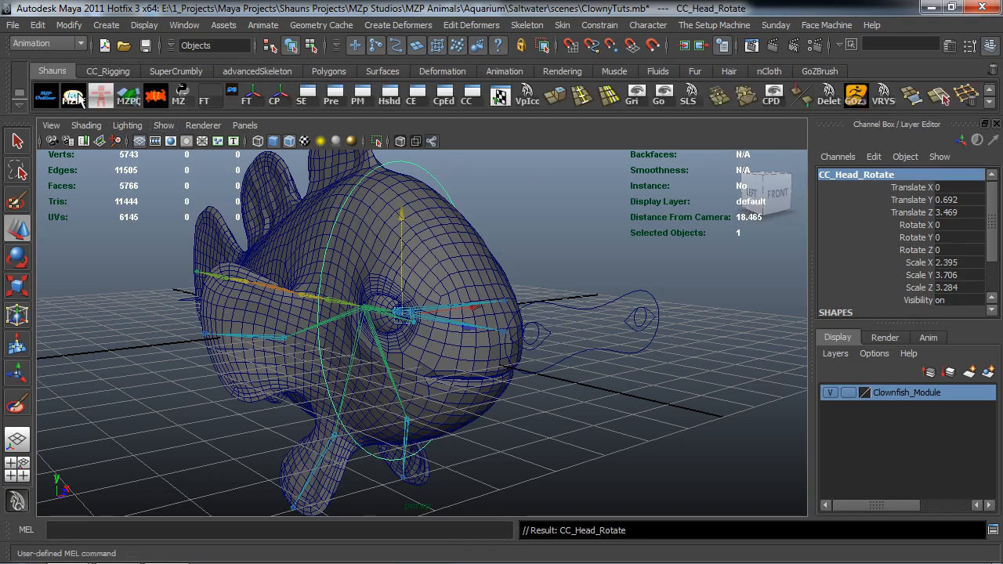
pyautogui.click(156, 95)
pyautogui.keyDown('alt'); pyautogui.moveTo(353, 256); pyautogui.dragTo(180, 269); pyautogui.keyUp('alt')
pyautogui.click(183, 268)
pyautogui.keyDown('alt'); pyautogui.moveTo(349, 289); pyautogui.dragTo(298, 311); pyautogui.keyUp('alt')
pyautogui.keyDown('alt'); pyautogui.moveTo(470, 308); pyautogui.dragTo(247, 313, button='middle'); pyautogui.keyUp('alt')
pyautogui.keyDown('alt'); pyautogui.moveTo(290, 314); pyautogui.dragTo(311, 290); pyautogui.keyUp('alt')
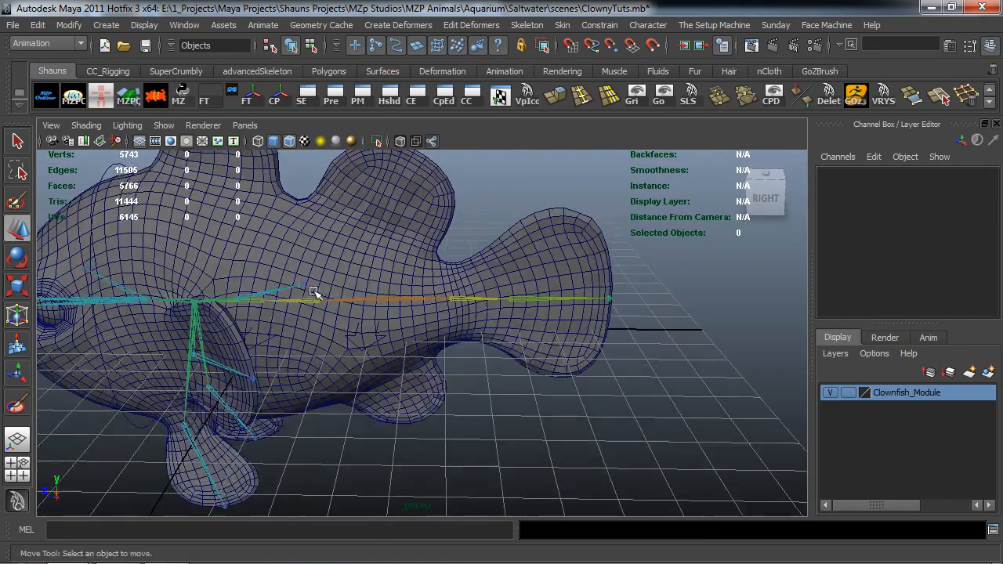
pyautogui.keyDown('alt'); pyautogui.moveTo(313, 292); pyautogui.dragTo(343, 290, button='middle'); pyautogui.keyUp('alt')
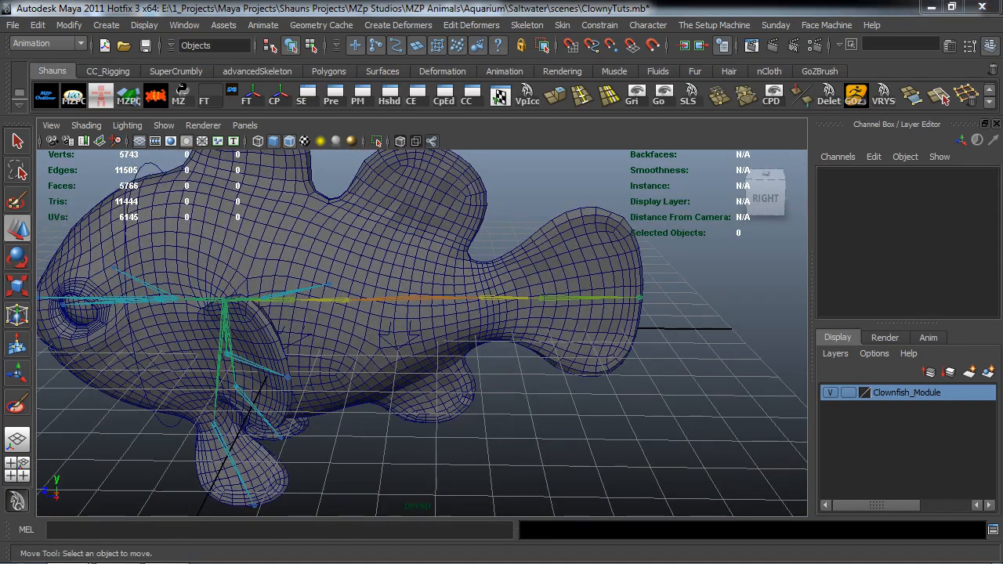
# - Create a NURBS circle for the left side fin control and set the Clownfish_Module layer to Reference
pyautogui.keyDown('alt'); pyautogui.moveTo(330, 336); pyautogui.dragTo(430, 303, button='middle'); pyautogui.keyUp('alt')
pyautogui.keyDown('alt'); pyautogui.moveTo(430, 302); pyautogui.dragTo(479, 320); pyautogui.keyUp('alt')
pyautogui.scroll(5, 474, 333)
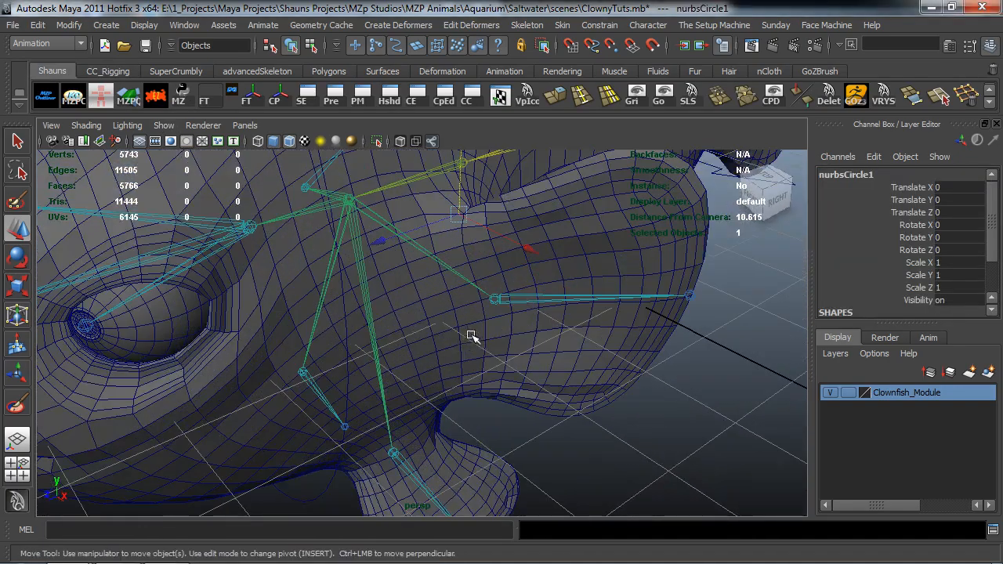
pyautogui.click(849, 394)
pyautogui.click(849, 393)
# - Snap the circle onto the base joint of the left side fin
pyautogui.press('v')
pyautogui.moveTo(499, 307); pyautogui.dragTo(496, 305, button='middle')
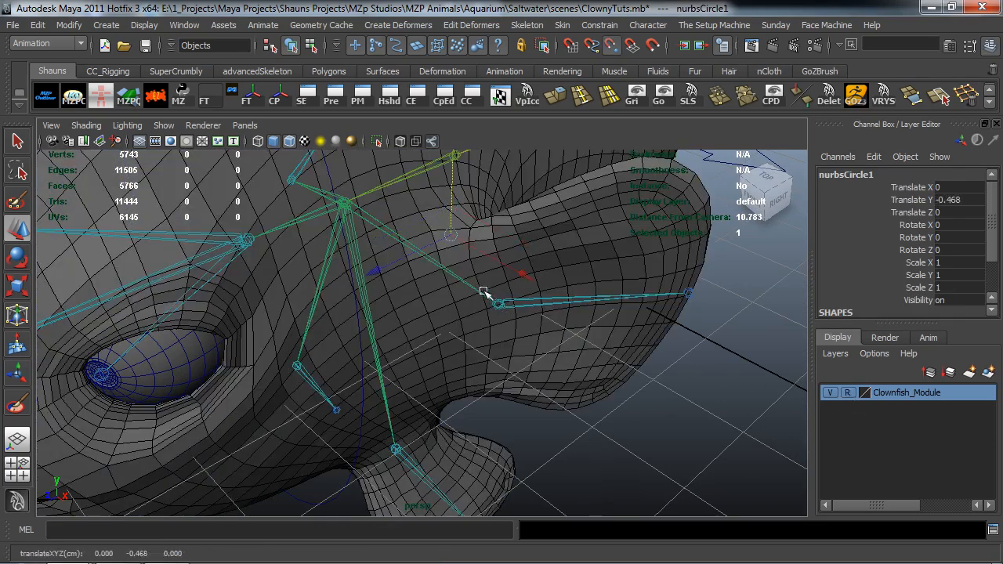
pyautogui.moveTo(451, 238); pyautogui.dragTo(498, 306, button='middle')
# - Rotate the side fin circle to about -81.873 in Y and scale it to about 1.695 in Y
pyautogui.keyDown('alt'); pyautogui.moveTo(498, 306); pyautogui.dragTo(434, 337); pyautogui.keyUp('alt')
pyautogui.press('e')
pyautogui.press('r')
pyautogui.keyDown('alt'); pyautogui.moveTo(451, 298); pyautogui.dragTo(514, 248); pyautogui.keyUp('alt')
pyautogui.keyDown('alt'); pyautogui.moveTo(514, 247); pyautogui.dragTo(503, 274, button='middle'); pyautogui.keyUp('alt')
pyautogui.moveTo(487, 171); pyautogui.dragTo(485, 55)
pyautogui.moveTo(501, 226)
pyautogui.keyDown('alt'); pyautogui.mouseDown()
pyautogui.moveTo(555, 321)
pyautogui.moveTo(528, 264)
pyautogui.moveTo(460, 243)
pyautogui.moveTo(517, 235)
pyautogui.mouseUp(); pyautogui.keyUp('alt')
# - Rename the side fin circle to CC_L_Side_Fin and freeze its transformations
pyautogui.click(847, 175)
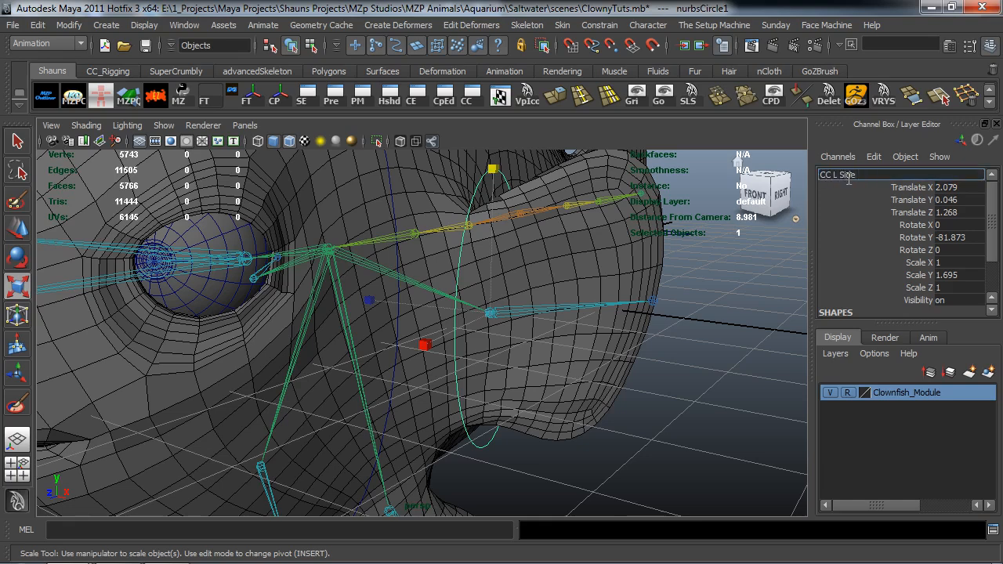
pyautogui.write('CC_L_Side_Fin')
pyautogui.press('Return')
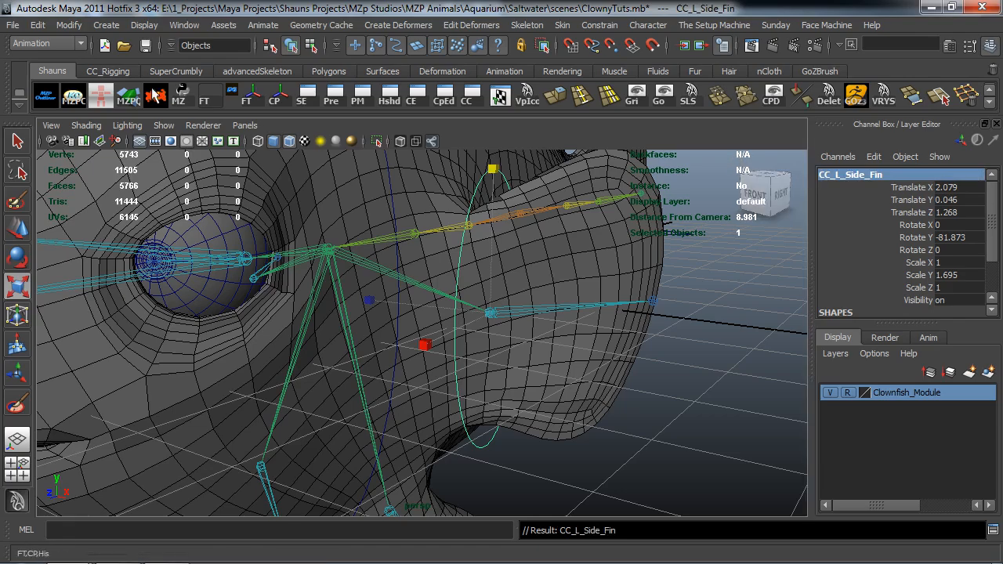
pyautogui.click(154, 96)
# - Mirror a copy of CC_L_Side_Fin to the right side fin, rename it CC_R_Side_Fin and freeze its transformations
pyautogui.keyDown('alt'); pyautogui.moveTo(303, 297); pyautogui.dragTo(329, 313); pyautogui.keyUp('alt')
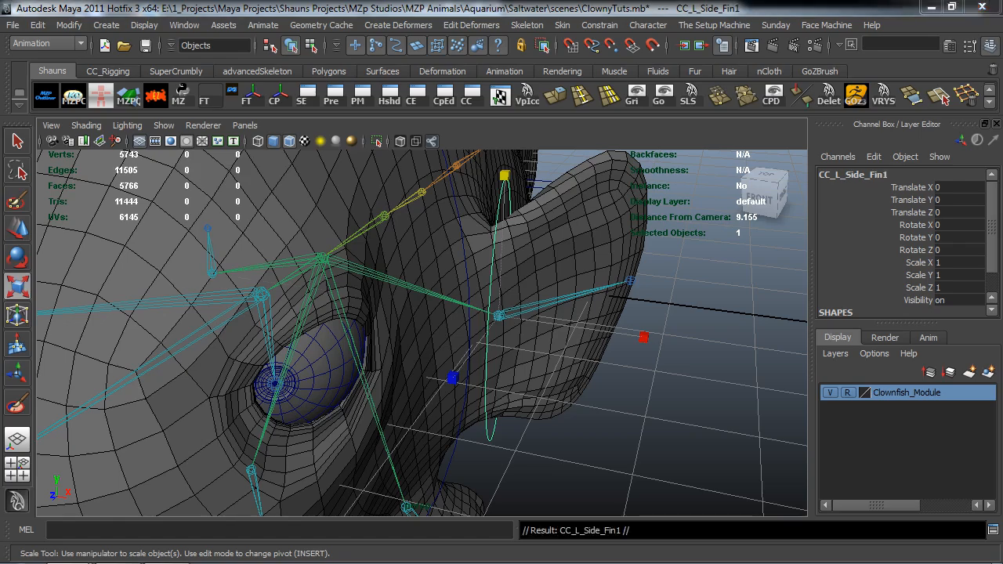
pyautogui.keyDown('alt'); pyautogui.moveTo(398, 346); pyautogui.dragTo(559, 332); pyautogui.keyUp('alt')
pyautogui.doubleClick(874, 175)
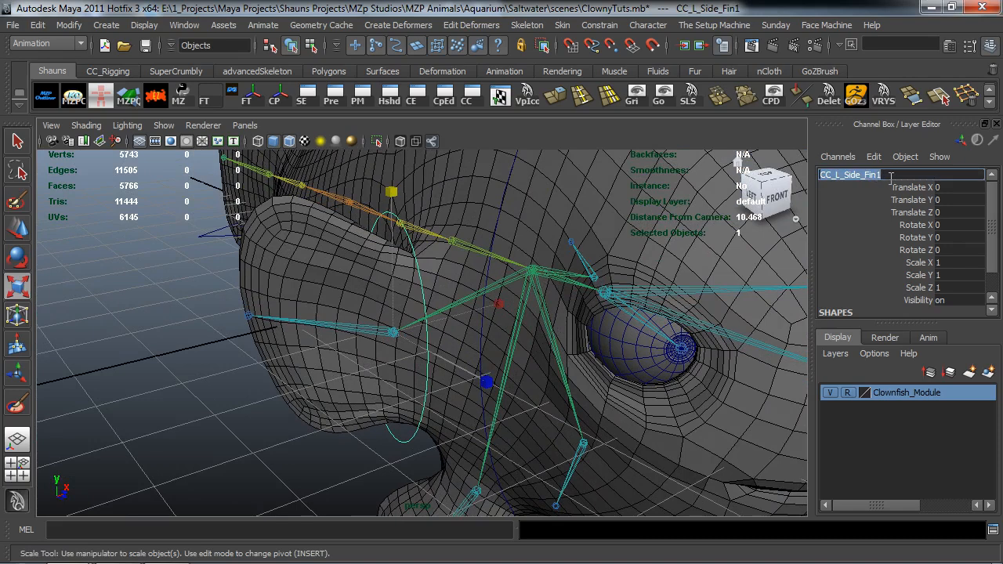
pyautogui.click(891, 175)
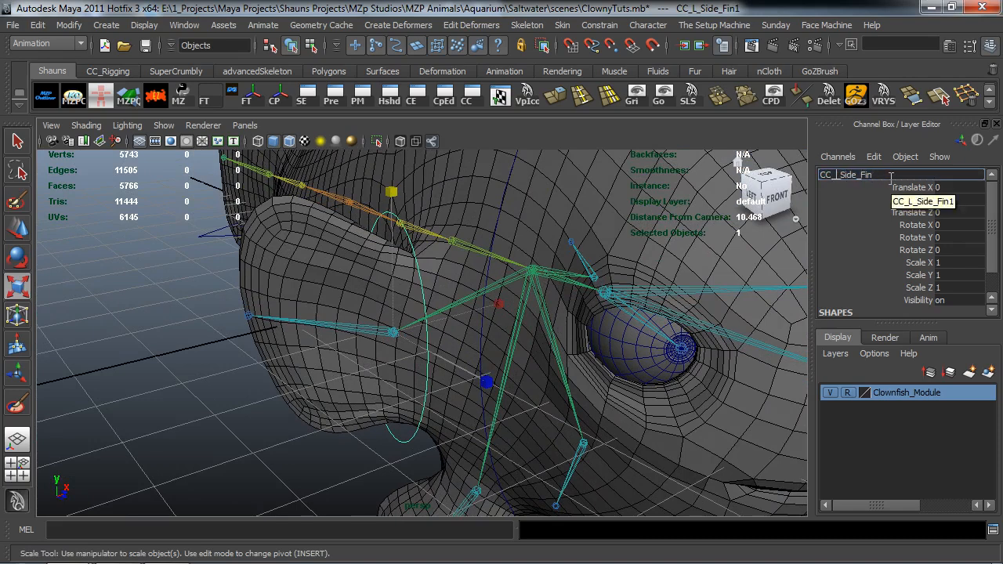
pyautogui.write('R_')
pyautogui.press('Return')
pyautogui.keyDown('alt'); pyautogui.moveTo(488, 269); pyautogui.dragTo(353, 254); pyautogui.keyUp('alt')
pyautogui.click(153, 101)
# - Create a NURBS circle and snap it onto the base joint of the left bottom fin
pyautogui.keyDown('alt'); pyautogui.moveTo(353, 254); pyautogui.dragTo(341, 255, button='right'); pyautogui.keyUp('alt')
pyautogui.keyDown('alt'); pyautogui.moveTo(340, 255); pyautogui.dragTo(350, 218, button='middle'); pyautogui.keyUp('alt')
pyautogui.keyDown('alt'); pyautogui.moveTo(349, 218); pyautogui.dragTo(332, 322, button='right'); pyautogui.keyUp('alt')
pyautogui.keyDown('alt'); pyautogui.moveTo(331, 323); pyautogui.dragTo(415, 274); pyautogui.keyUp('alt')
pyautogui.moveTo(415, 274)
pyautogui.keyDown('alt'); pyautogui.mouseDown(button='middle')
pyautogui.moveTo(419, 300)
pyautogui.moveTo(409, 271)
pyautogui.mouseUp(button='middle'); pyautogui.keyUp('alt')
pyautogui.keyDown('alt'); pyautogui.moveTo(409, 271); pyautogui.dragTo(410, 318, button='right'); pyautogui.keyUp('alt')
pyautogui.keyDown('alt'); pyautogui.moveTo(410, 318); pyautogui.dragTo(398, 317); pyautogui.keyUp('alt')
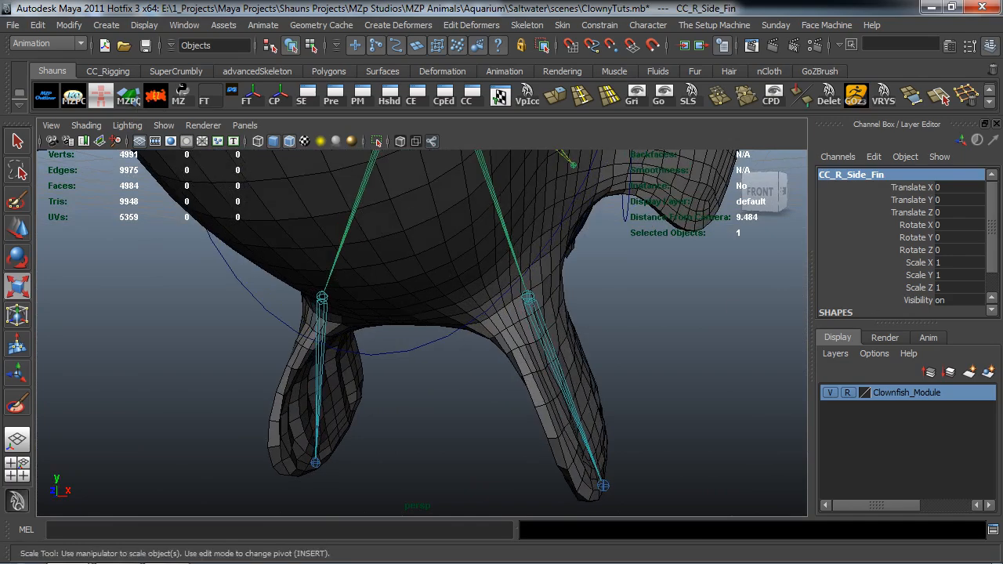
pyautogui.keyDown('alt'); pyautogui.moveTo(658, 345); pyautogui.dragTo(574, 350); pyautogui.keyUp('alt')
pyautogui.keyDown('alt'); pyautogui.moveTo(574, 350); pyautogui.dragTo(570, 343, button='middle'); pyautogui.keyUp('alt')
pyautogui.keyDown('alt'); pyautogui.moveTo(570, 344); pyautogui.dragTo(572, 378, button='right'); pyautogui.keyUp('alt')
pyautogui.press('w')
pyautogui.moveTo(461, 301); pyautogui.dragTo(464, 300, button='middle')
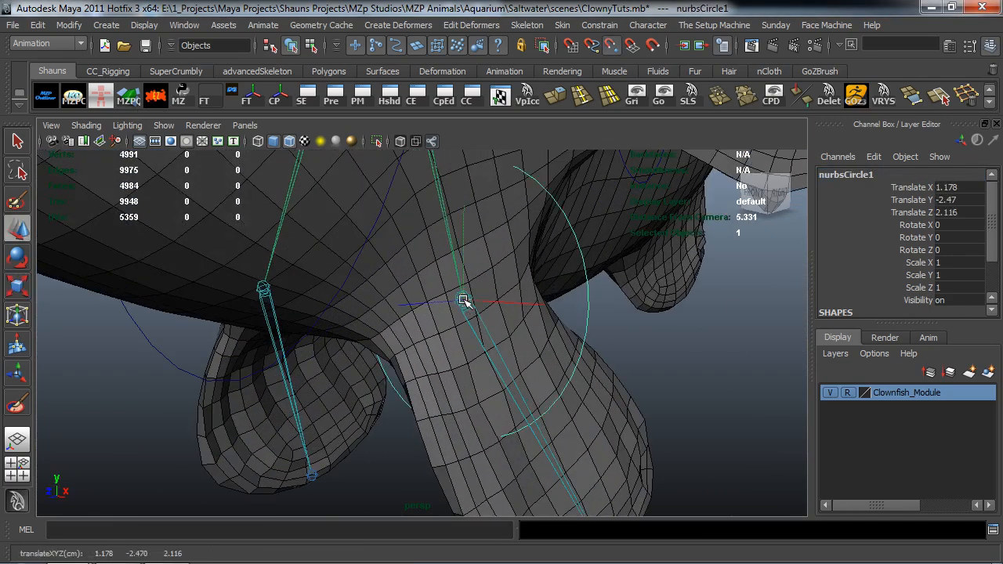
# - Set the bottom fin circle's rotation to 90 in Y and 45 in X
pyautogui.keyDown('alt'); pyautogui.moveTo(455, 329); pyautogui.dragTo(406, 337); pyautogui.keyUp('alt')
pyautogui.press('e')
pyautogui.moveTo(302, 387); pyautogui.dragTo(517, 346)
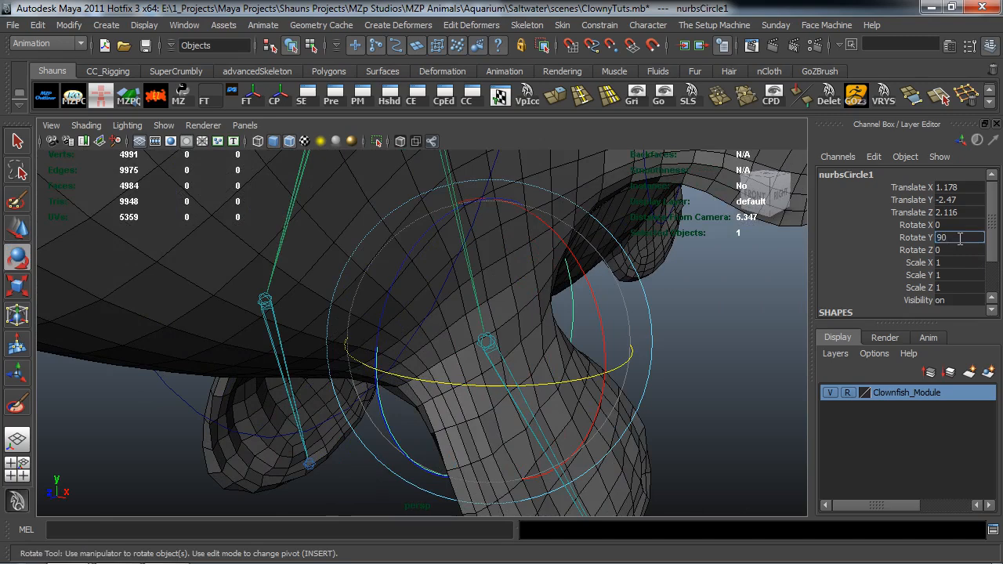
pyautogui.press('Return')
pyautogui.moveTo(561, 225); pyautogui.dragTo(625, 340)
pyautogui.doubleClick(939, 225)
pyautogui.write('45')
pyautogui.press('Return')
pyautogui.moveTo(549, 337)
pyautogui.keyDown('alt'); pyautogui.mouseDown()
pyautogui.moveTo(594, 331)
pyautogui.moveTo(546, 351)
pyautogui.mouseUp(); pyautogui.keyUp('alt')
pyautogui.press('r')
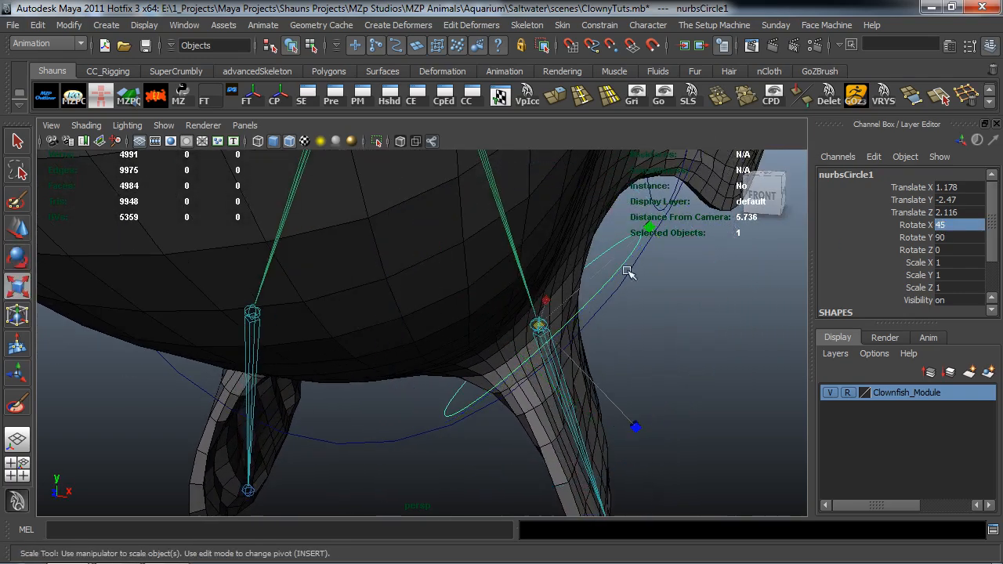
# - Scale the bottom fin circle to about 0.782 in Y and move it to about 1.997 in Z
pyautogui.moveTo(650, 227); pyautogui.dragTo(632, 260)
pyautogui.keyDown('alt'); pyautogui.moveTo(632, 260); pyautogui.dragTo(505, 243); pyautogui.keyUp('alt')
pyautogui.press('w')
pyautogui.keyDown('alt'); pyautogui.moveTo(505, 243); pyautogui.dragTo(469, 394); pyautogui.keyUp('alt')
# - Rename the bottom fin circle to CC_L_Bottom_Fin and freeze its transformations
pyautogui.click(850, 174)
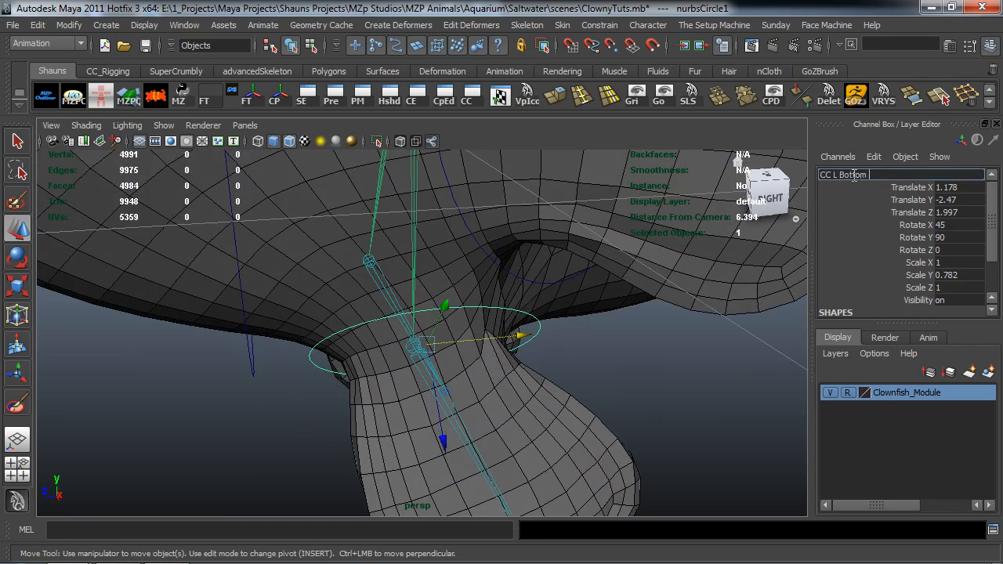
pyautogui.press('Return')
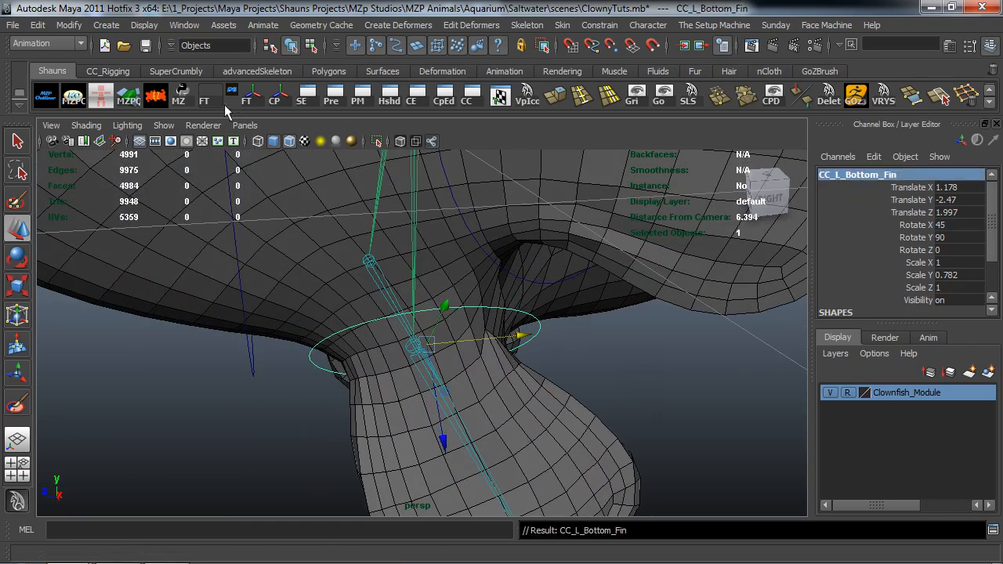
pyautogui.click(164, 100)
# - Rotate CC_L_Bottom_Fin about -8.453 in Z, nudge it into place around the fin base, and freeze its transformations
pyautogui.keyDown('alt'); pyautogui.moveTo(258, 331); pyautogui.dragTo(420, 303); pyautogui.keyUp('alt')
pyautogui.press('e')
pyautogui.keyDown('alt'); pyautogui.moveTo(638, 275); pyautogui.dragTo(657, 316); pyautogui.keyUp('alt')
pyautogui.keyDown('alt'); pyautogui.moveTo(656, 317); pyautogui.dragTo(676, 275); pyautogui.keyUp('alt')
pyautogui.press('w')
pyautogui.moveTo(633, 306); pyautogui.dragTo(625, 303)
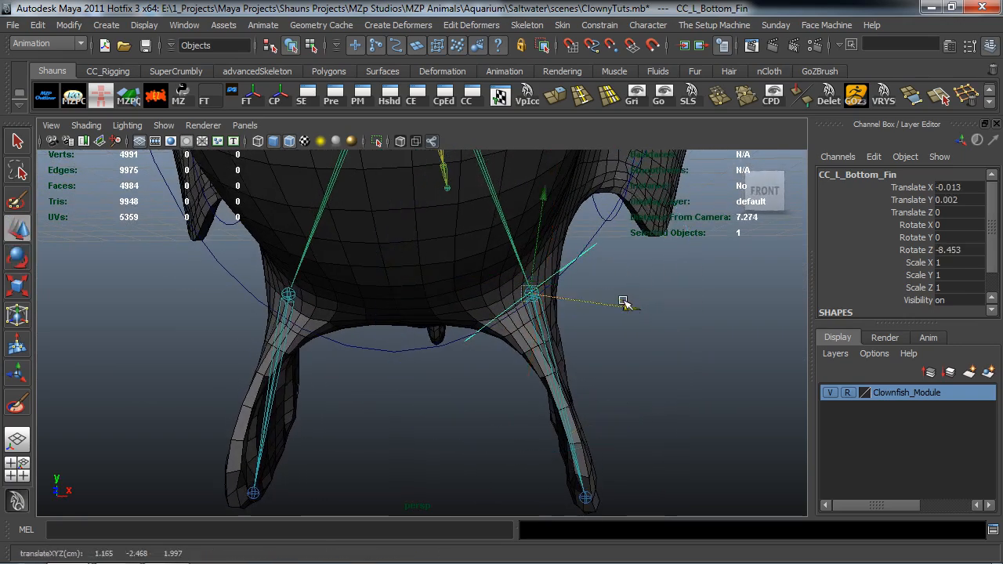
pyautogui.moveTo(536, 201); pyautogui.dragTo(541, 206)
pyautogui.click(161, 99)
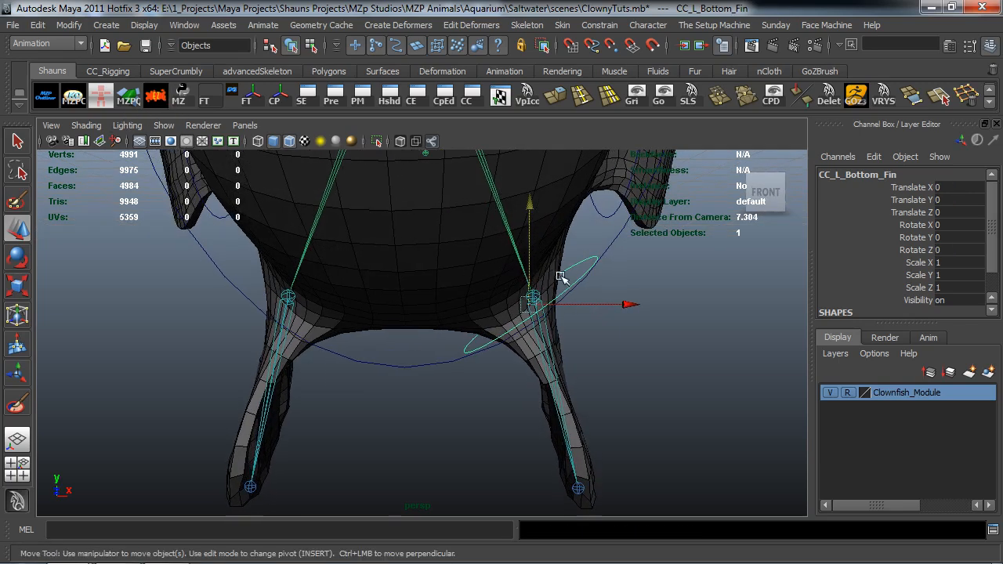
# - Mirror a copy of CC_L_Bottom_Fin to the right bottom fin and rename it CC_R_Bottom_Fin
pyautogui.scroll(1, 517, 288)
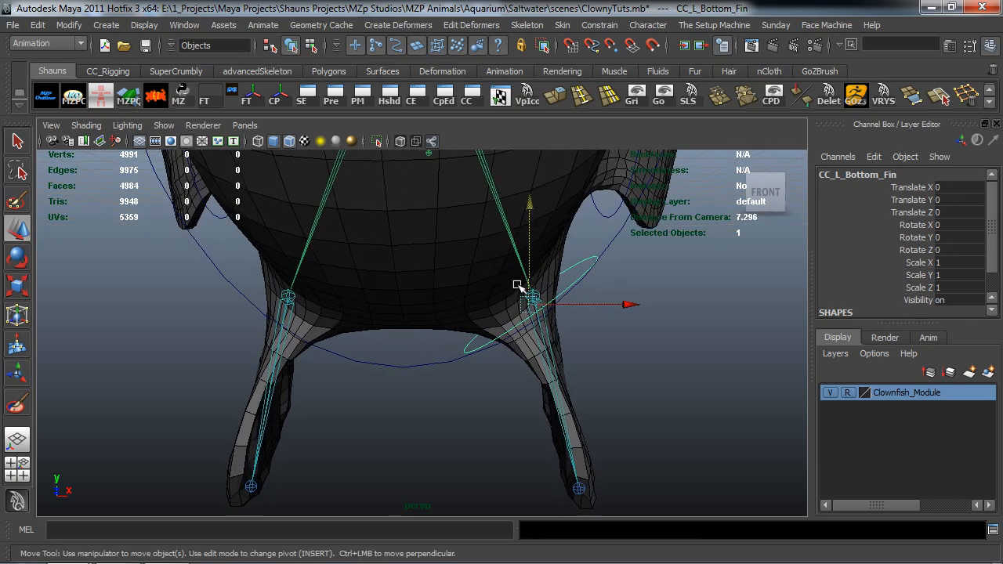
pyautogui.keyDown('alt'); pyautogui.moveTo(496, 307); pyautogui.dragTo(501, 342); pyautogui.keyUp('alt')
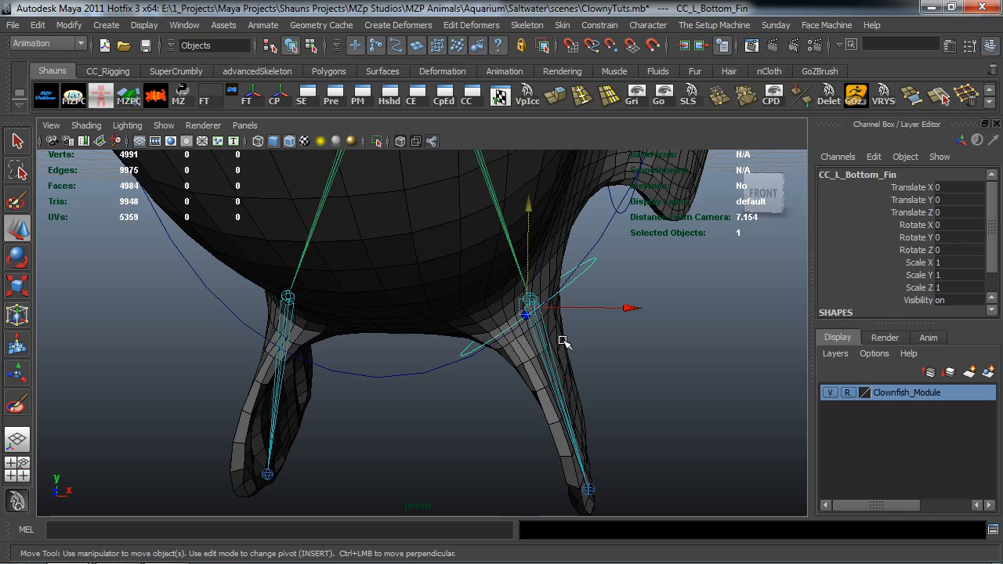
pyautogui.moveTo(1002, 149)
pyautogui.mouseDown()
pyautogui.moveTo(604, 127)
pyautogui.moveTo(1002, 153)
pyautogui.mouseUp()
pyautogui.click(616, 299)
pyautogui.click(874, 175)
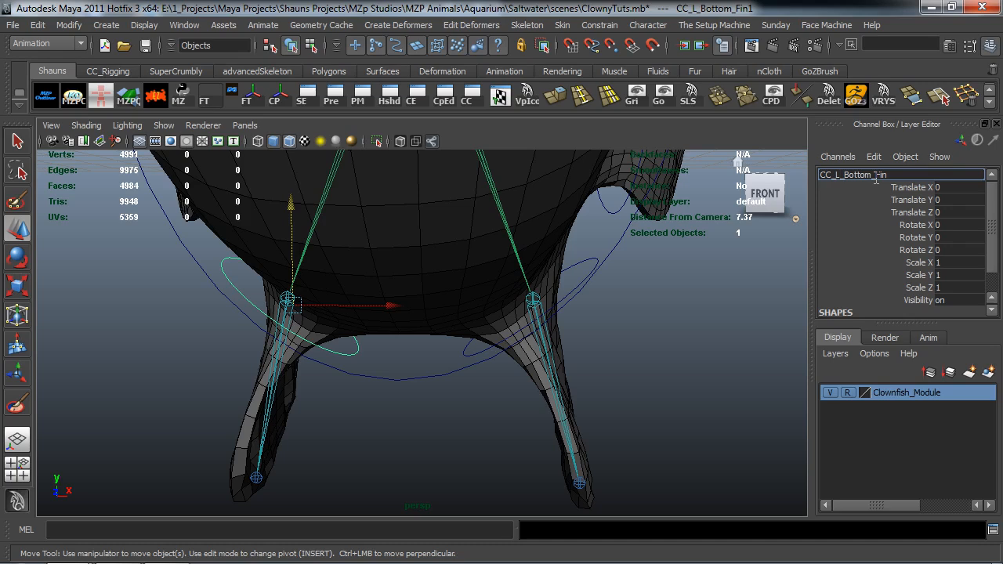
pyautogui.write('R_')
pyautogui.press('Return')
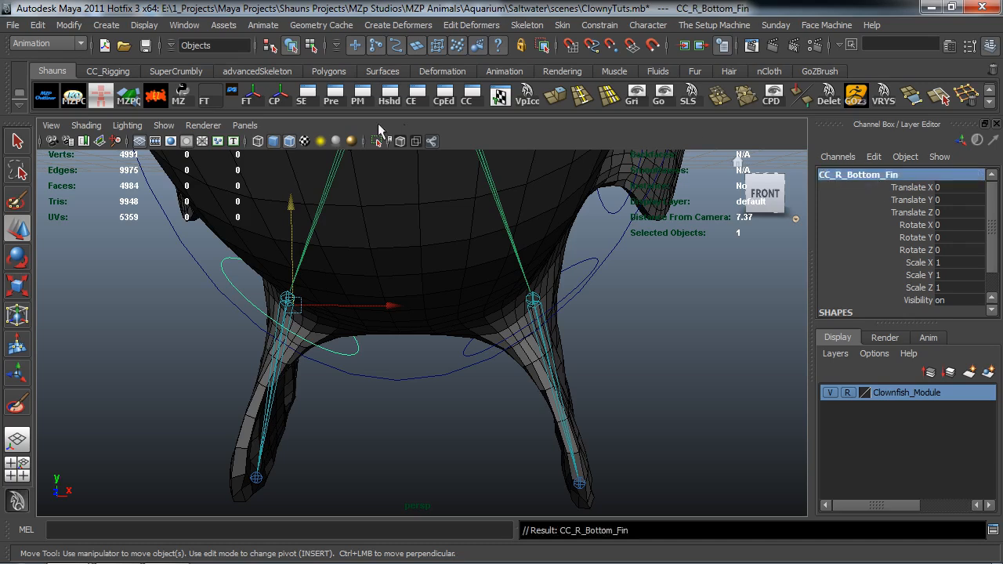
# - Freeze the transformations of CC_R_Bottom_Fin and deselect it
pyautogui.click(160, 98)
pyautogui.keyDown('alt'); pyautogui.moveTo(132, 355); pyautogui.dragTo(139, 352); pyautogui.keyUp('alt')
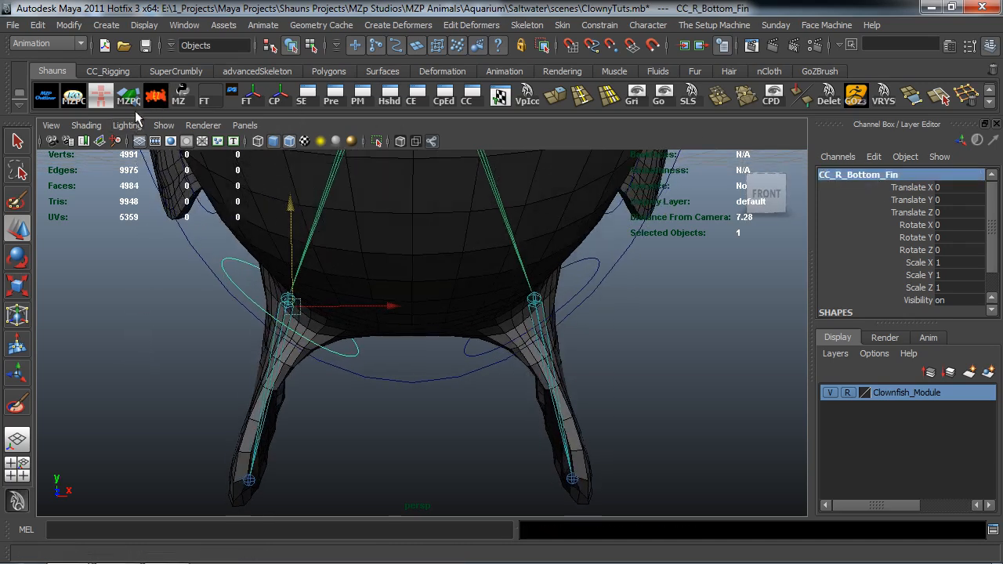
pyautogui.click(163, 94)
pyautogui.scroll(-5, 146, 364)
pyautogui.keyDown('alt'); pyautogui.moveTo(329, 348); pyautogui.dragTo(172, 371); pyautogui.keyUp('alt')
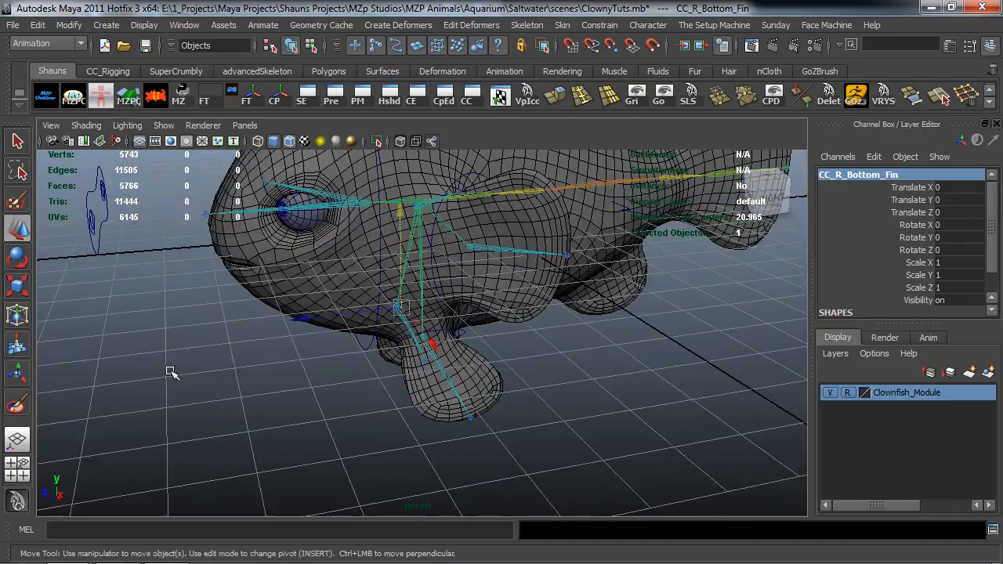
pyautogui.click(172, 372)
# - Create a NURBS circle and position it at the base of the tail at about 0.726 in Y and -5.188 in Z
pyautogui.scroll(-2, 443, 331)
pyautogui.keyDown('alt'); pyautogui.moveTo(442, 331); pyautogui.dragTo(354, 369); pyautogui.keyUp('alt')
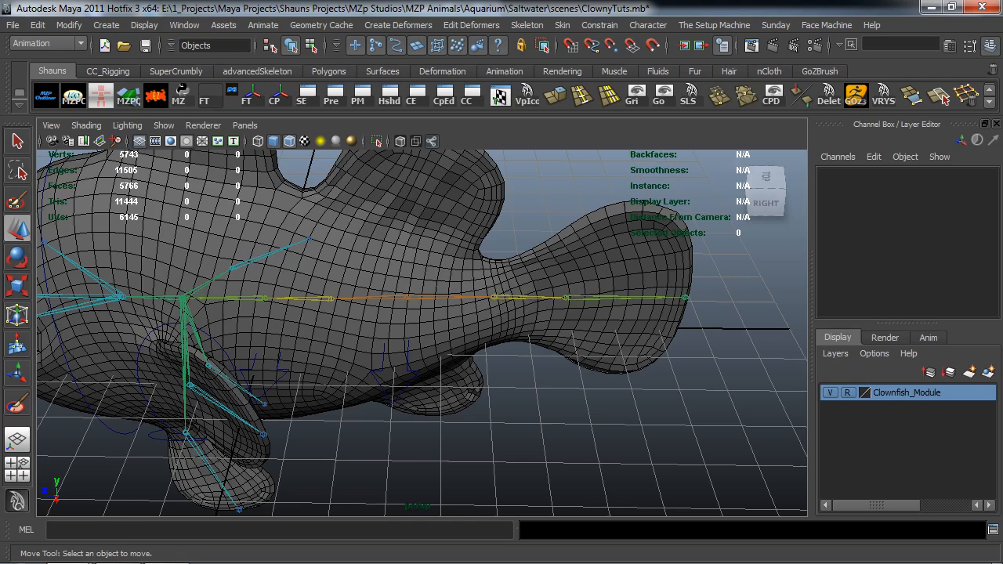
pyautogui.hotkey('ctrl', 'z')
pyautogui.keyDown('alt'); pyautogui.moveTo(559, 345); pyautogui.dragTo(552, 347); pyautogui.keyUp('alt')
pyautogui.moveTo(170, 325); pyautogui.dragTo(416, 282)
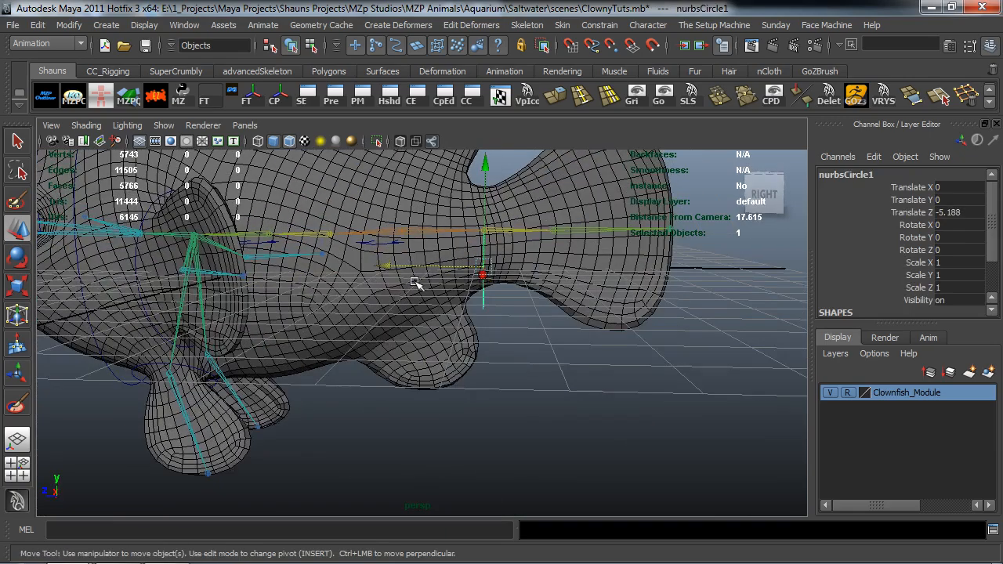
pyautogui.keyDown('alt'); pyautogui.moveTo(416, 282); pyautogui.dragTo(382, 368, button='middle'); pyautogui.keyUp('alt')
pyautogui.keyDown('alt'); pyautogui.moveTo(382, 369); pyautogui.dragTo(411, 344, button='right'); pyautogui.keyUp('alt')
pyautogui.moveTo(460, 276); pyautogui.dragTo(456, 247)
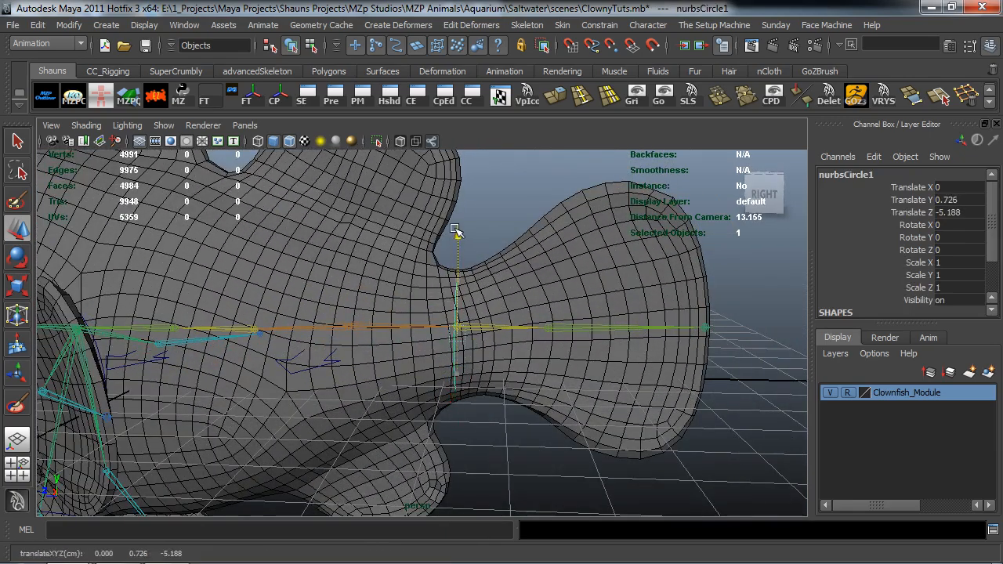
# - Scale the tail circle to about 0.987 in X and 1.422 in Y and Z, and freeze its transformations
pyautogui.press('r')
pyautogui.moveTo(458, 333); pyautogui.dragTo(627, 472)
pyautogui.scroll(6, 519, 395)
pyautogui.moveTo(601, 315); pyautogui.dragTo(367, 247)
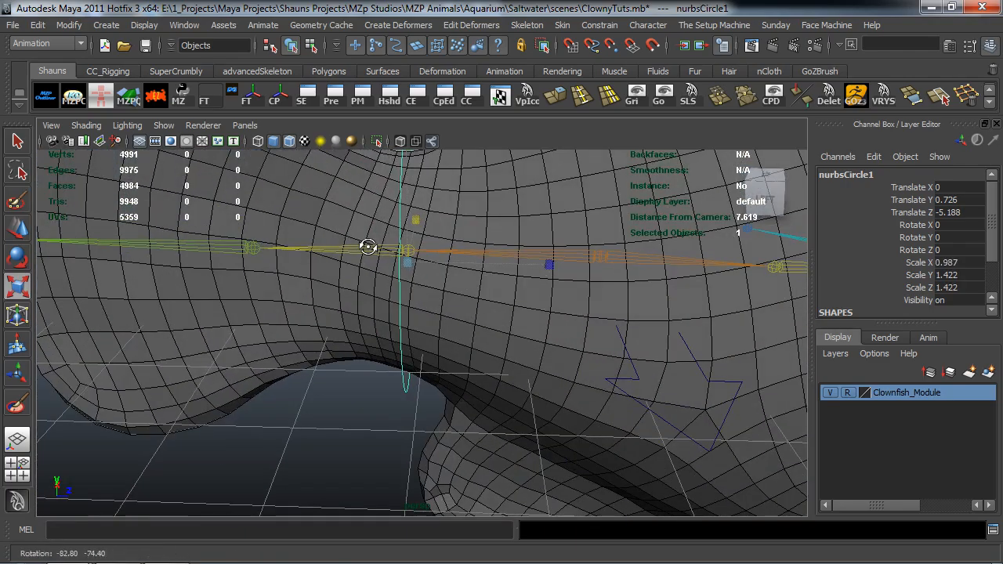
pyautogui.click(153, 98)
pyautogui.scroll(-4, 409, 280)
pyautogui.keyDown('alt'); pyautogui.moveTo(410, 280); pyautogui.dragTo(421, 314, button='middle'); pyautogui.keyUp('alt')
pyautogui.scroll(3, 420, 314)
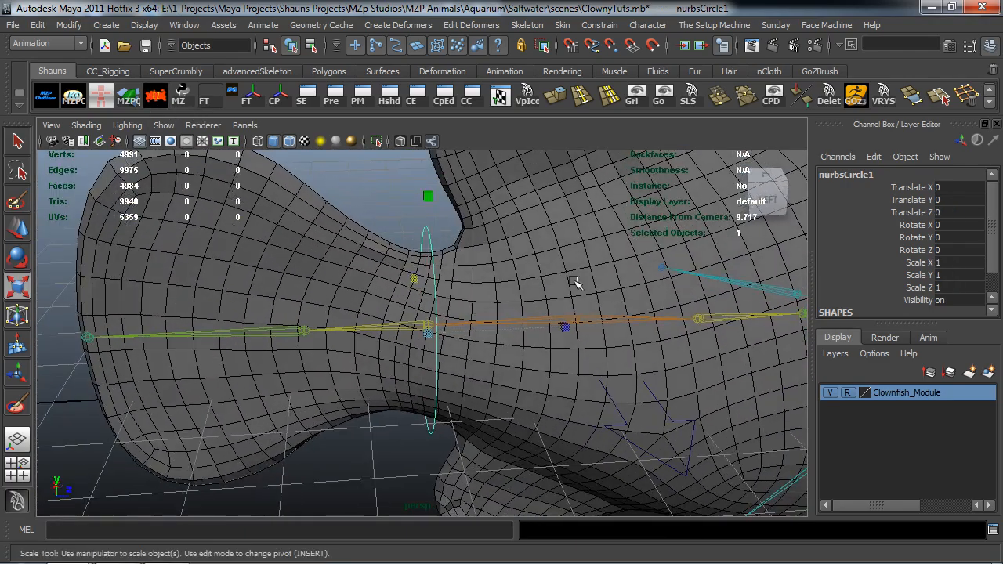
# - Rename the circle at the tail base to CC_Tail_Rotate_1
pyautogui.doubleClick(850, 174)
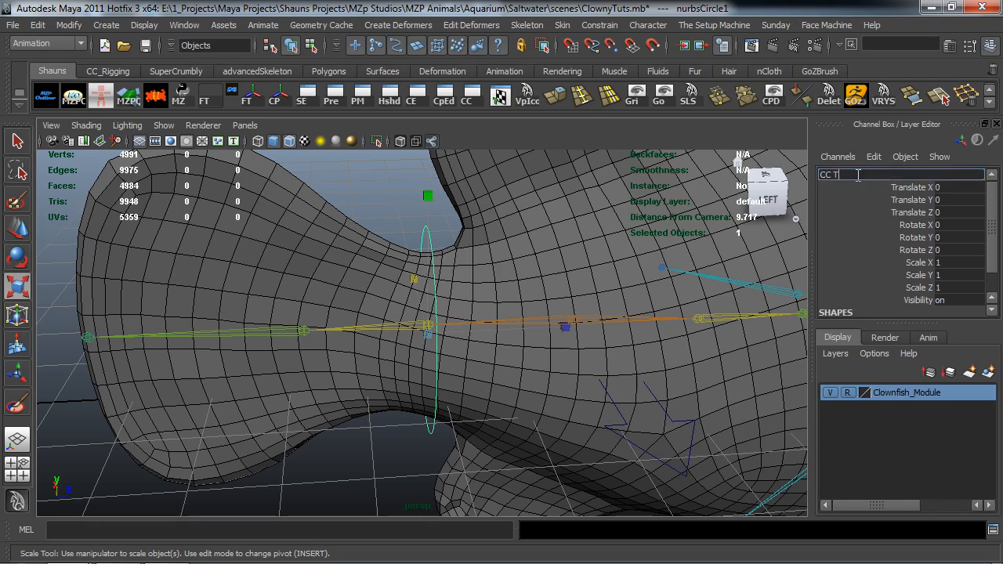
pyautogui.write('CC Tail Rotate 1')
pyautogui.press('Return')
pyautogui.keyDown('alt'); pyautogui.moveTo(382, 308); pyautogui.dragTo(392, 315); pyautogui.keyUp('alt')
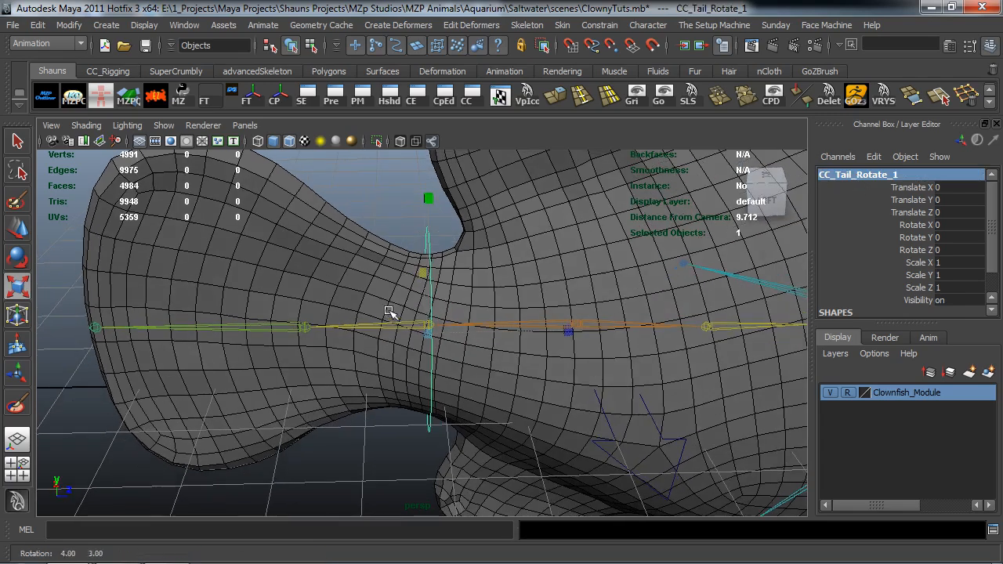
pyautogui.keyDown('alt'); pyautogui.moveTo(403, 319); pyautogui.dragTo(423, 322, button='middle'); pyautogui.keyUp('alt')
# - Duplicate CC_Tail_Rotate_1, move the copy to about 0.338 in Y and -1.905 in Z, and scale it to about 1.562 in Y
pyautogui.hotkey('ctrl', 'd')
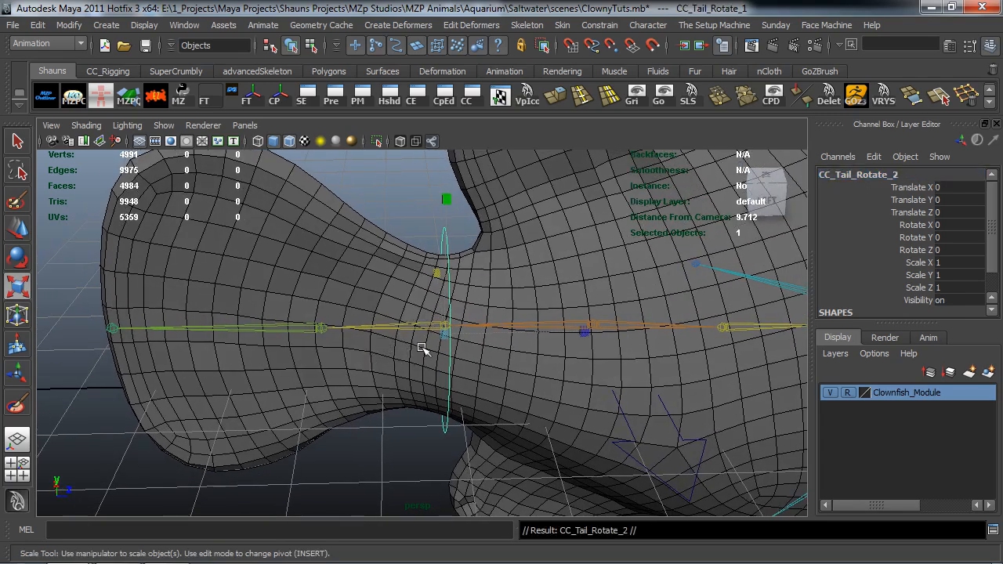
pyautogui.press('w')
pyautogui.moveTo(509, 332); pyautogui.dragTo(374, 335)
pyautogui.press('r')
pyautogui.moveTo(281, 202); pyautogui.dragTo(281, 112)
pyautogui.press('w')
pyautogui.moveTo(288, 237); pyautogui.dragTo(642, 235)
# - Freeze the transformations of CC_Tail_Rotate_2
pyautogui.keyDown('alt'); pyautogui.moveTo(643, 235); pyautogui.dragTo(393, 352, button='right'); pyautogui.keyUp('alt')
pyautogui.keyDown('alt'); pyautogui.moveTo(393, 351); pyautogui.dragTo(348, 362); pyautogui.keyUp('alt')
pyautogui.keyDown('alt'); pyautogui.moveTo(344, 368); pyautogui.dragTo(448, 336, button='middle'); pyautogui.keyUp('alt')
pyautogui.keyDown('alt'); pyautogui.moveTo(448, 336); pyautogui.dragTo(459, 398); pyautogui.keyUp('alt')
pyautogui.scroll(3, 459, 387)
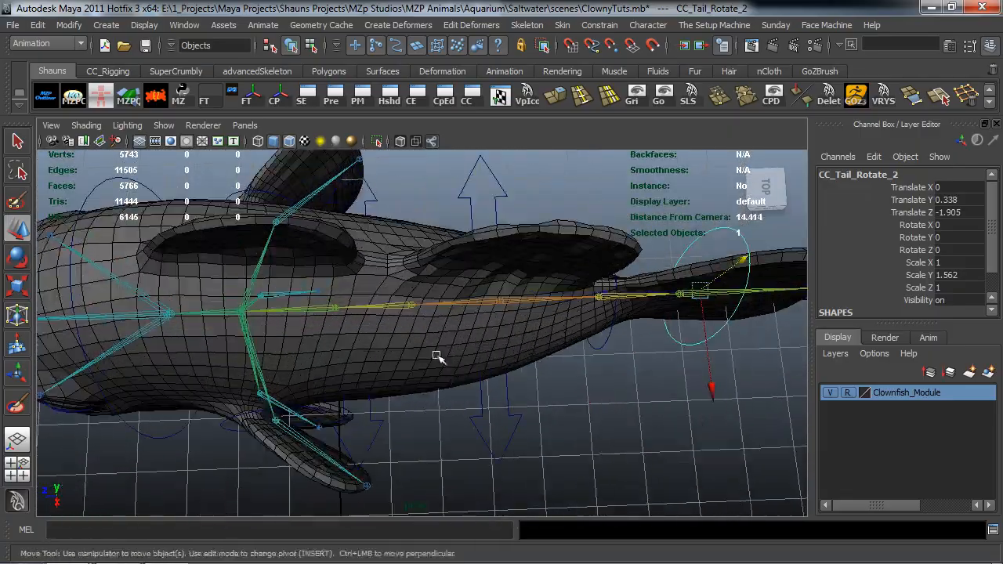
pyautogui.click(157, 98)
# - Add CC_Tail_Rotate_1 and the two body arrow controls to the selection
pyautogui.keyDown('alt'); pyautogui.moveTo(439, 322); pyautogui.dragTo(584, 337); pyautogui.keyUp('alt')
pyautogui.keyDown('shift'); pyautogui.click(597, 312); pyautogui.keyUp('shift')
pyautogui.keyDown('shift'); pyautogui.click(522, 422); pyautogui.keyUp('shift')
pyautogui.keyDown('alt'); pyautogui.moveTo(493, 461); pyautogui.dragTo(449, 471); pyautogui.keyUp('alt')
pyautogui.keyDown('alt'); pyautogui.moveTo(449, 471); pyautogui.dragTo(528, 420, button='middle'); pyautogui.keyUp('alt')
pyautogui.keyDown('shift'); pyautogui.click(443, 383); pyautogui.keyUp('shift')
pyautogui.keyDown('alt'); pyautogui.moveTo(442, 383); pyautogui.dragTo(319, 284); pyautogui.keyUp('alt')
# - Add the head, side fin and eye controls to the selection
pyautogui.press('w')
pyautogui.keyDown('shift'); pyautogui.click(293, 269); pyautogui.keyUp('shift')
pyautogui.keyDown('shift'); pyautogui.click(279, 253); pyautogui.keyUp('shift')
pyautogui.keyDown('alt'); pyautogui.moveTo(279, 253); pyautogui.dragTo(318, 472); pyautogui.keyUp('alt')
pyautogui.keyDown('alt'); pyautogui.moveTo(318, 472); pyautogui.dragTo(362, 375, button='middle'); pyautogui.keyUp('alt')
pyautogui.keyDown('alt'); pyautogui.moveTo(362, 374); pyautogui.dragTo(395, 377, button='right'); pyautogui.keyUp('alt')
pyautogui.keyDown('alt'); pyautogui.moveTo(396, 377); pyautogui.dragTo(332, 417); pyautogui.keyUp('alt')
pyautogui.keyDown('shift'); pyautogui.click(345, 359); pyautogui.keyUp('shift')
pyautogui.keyDown('alt'); pyautogui.moveTo(293, 389); pyautogui.dragTo(271, 375, button='right'); pyautogui.keyUp('alt')
pyautogui.keyDown('alt'); pyautogui.moveTo(271, 375); pyautogui.dragTo(380, 420, button='middle'); pyautogui.keyUp('alt')
pyautogui.keyDown('alt'); pyautogui.moveTo(380, 420); pyautogui.dragTo(237, 341); pyautogui.keyUp('alt')
pyautogui.keyDown('shift'); pyautogui.moveTo(241, 413); pyautogui.dragTo(589, 407); pyautogui.keyUp('shift')
pyautogui.keyDown('alt'); pyautogui.moveTo(302, 385); pyautogui.dragTo(329, 392, button='right'); pyautogui.keyUp('alt')
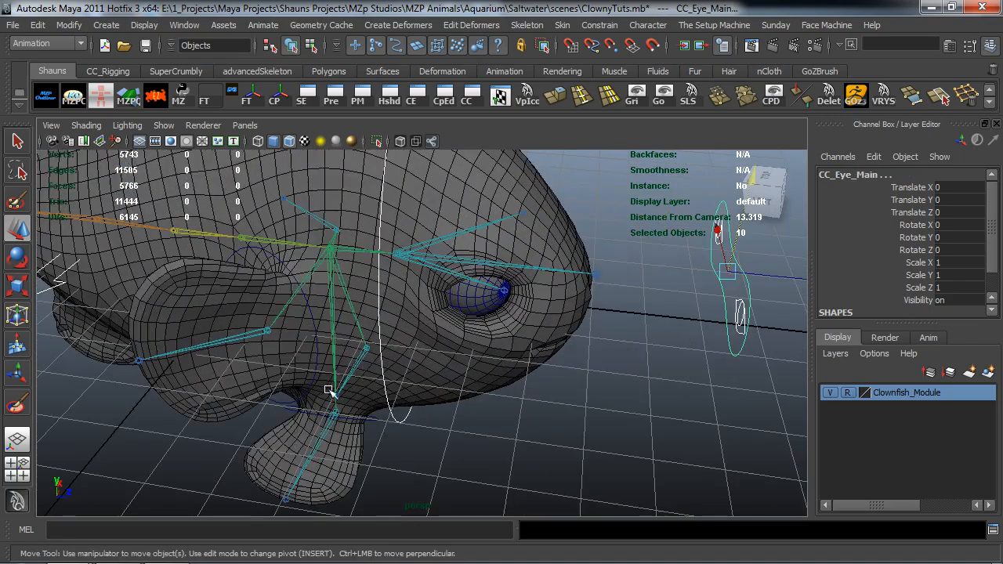
# - Add both bottom fin controls to the selection, freeze all the selected controls, clearing their history, and deselect them
pyautogui.keyDown('alt'); pyautogui.moveTo(329, 392); pyautogui.dragTo(323, 365); pyautogui.keyUp('alt')
pyautogui.keyDown('shift'); pyautogui.click(313, 373); pyautogui.keyUp('shift')
pyautogui.keyDown('shift'); pyautogui.click(293, 407); pyautogui.keyUp('shift')
pyautogui.keyDown('alt'); pyautogui.moveTo(207, 411); pyautogui.dragTo(284, 340); pyautogui.keyUp('alt')
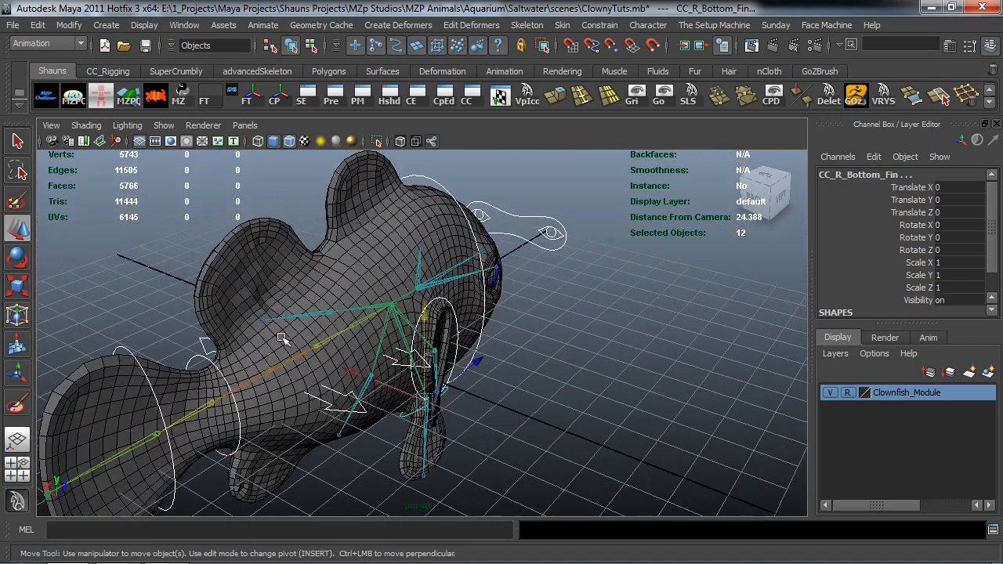
pyautogui.click(157, 96)
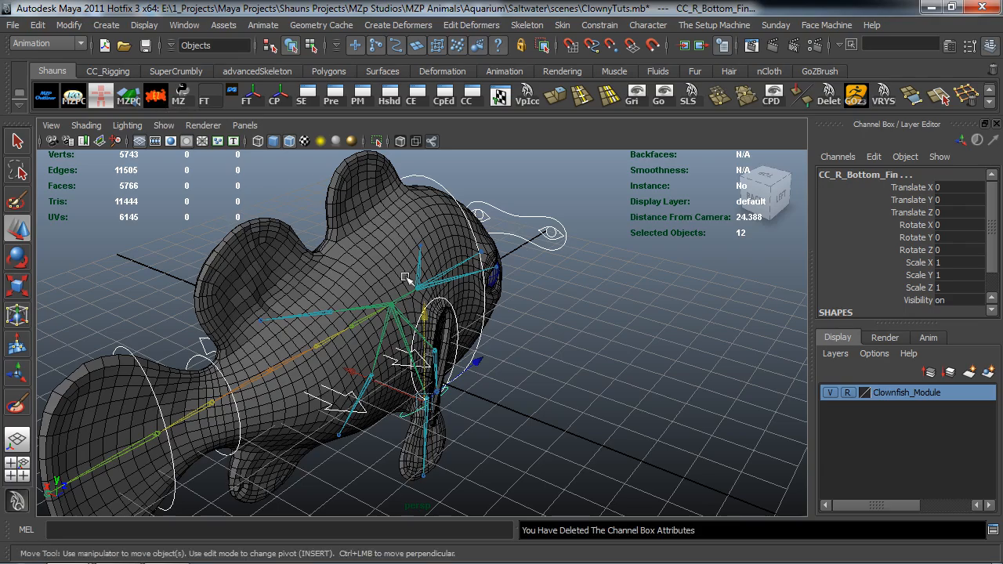
pyautogui.click(577, 371)
# - Open the MZpStudios Outliner to list the rig's control curves
pyautogui.keyDown('alt'); pyautogui.moveTo(604, 358); pyautogui.dragTo(196, 243); pyautogui.keyUp('alt')
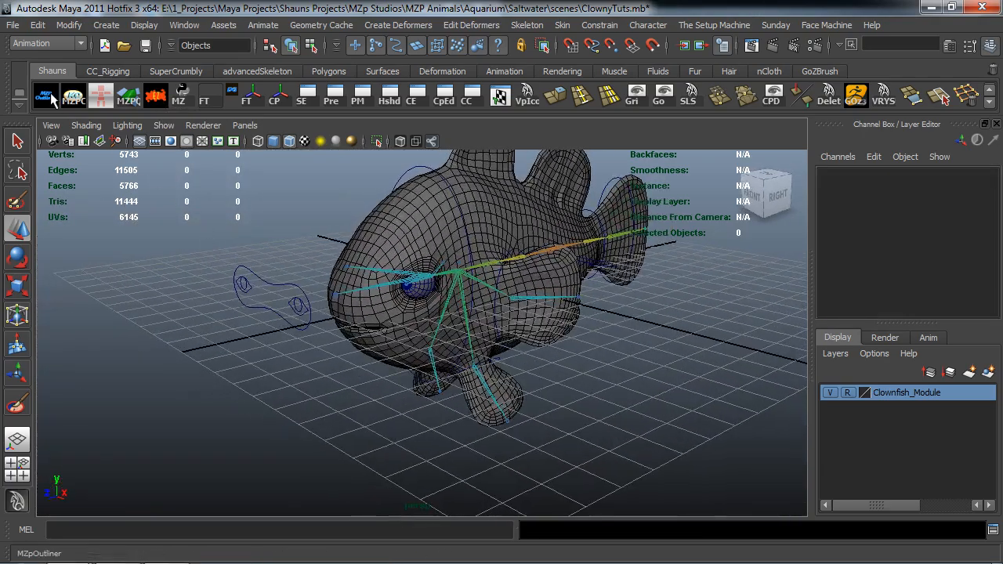
pyautogui.click(50, 93)
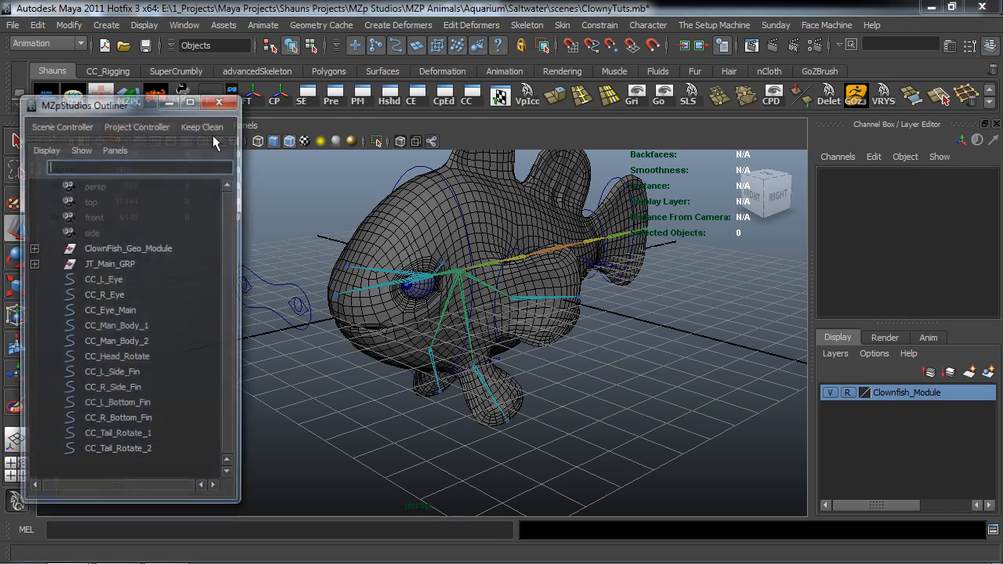
# - Review the control curve names listed in the outliner against the rig, and close the outliner
pyautogui.moveTo(126, 105); pyautogui.dragTo(126, 86)
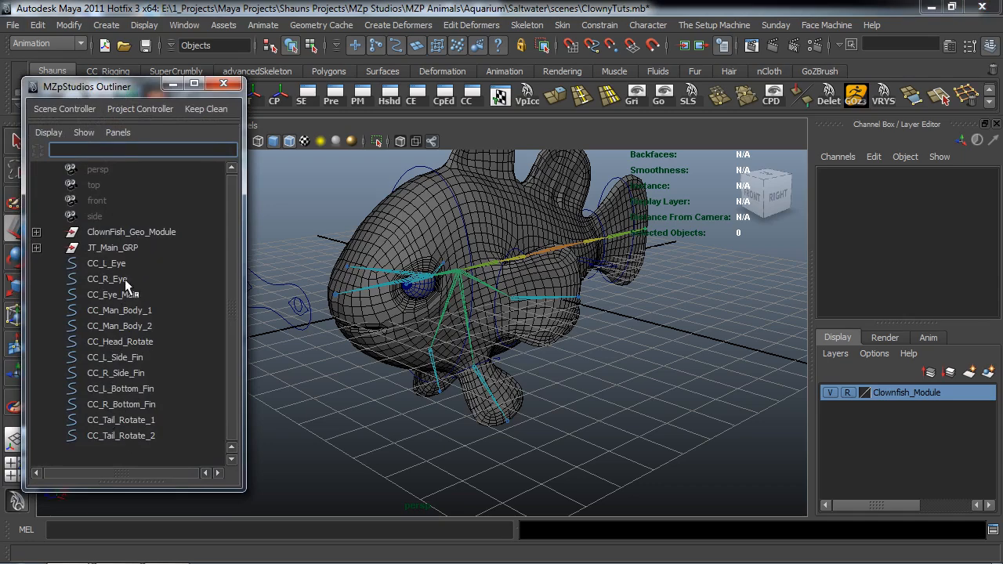
pyautogui.keyDown('alt'); pyautogui.moveTo(442, 288); pyautogui.dragTo(396, 330); pyautogui.keyUp('alt')
pyautogui.keyDown('alt'); pyautogui.moveTo(461, 308); pyautogui.dragTo(522, 290); pyautogui.keyUp('alt')
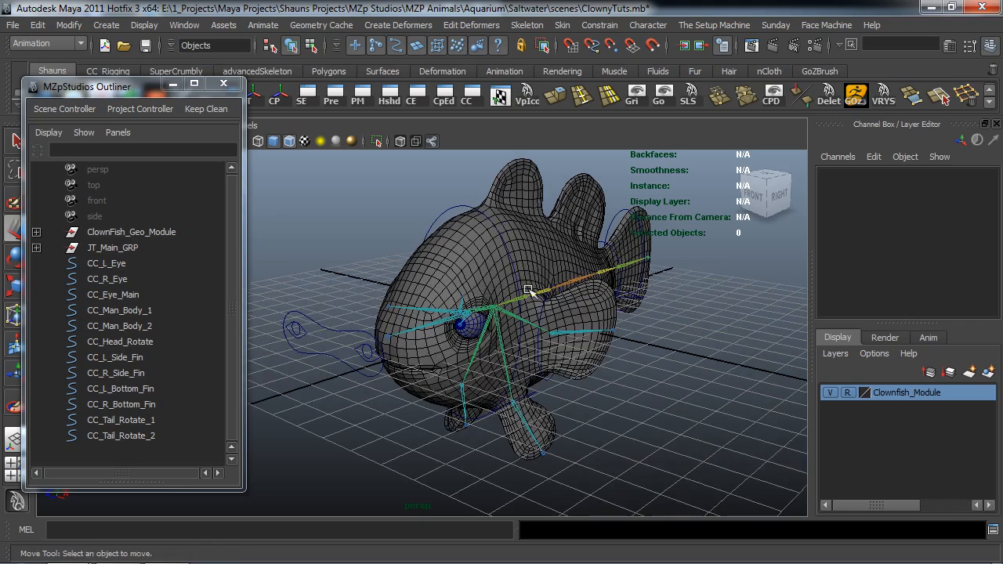
pyautogui.click(225, 85)
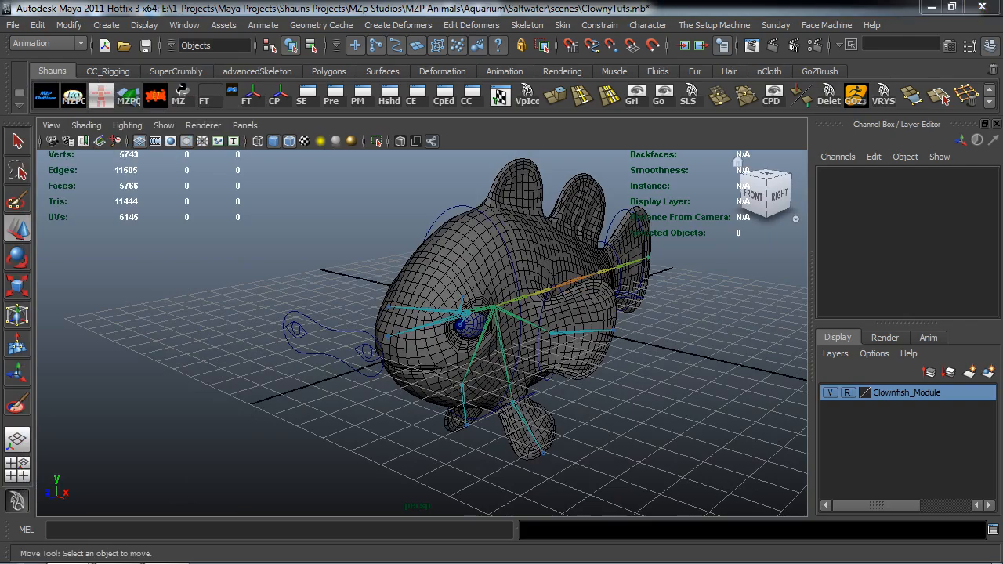
# - Open the Color Changer, colour both tail rotate controls and the head rotate control green, and deselect them
pyautogui.moveTo(1002, 243); pyautogui.dragTo(765, 102)
pyautogui.keyDown('alt'); pyautogui.moveTo(649, 255); pyautogui.dragTo(492, 325); pyautogui.keyUp('alt')
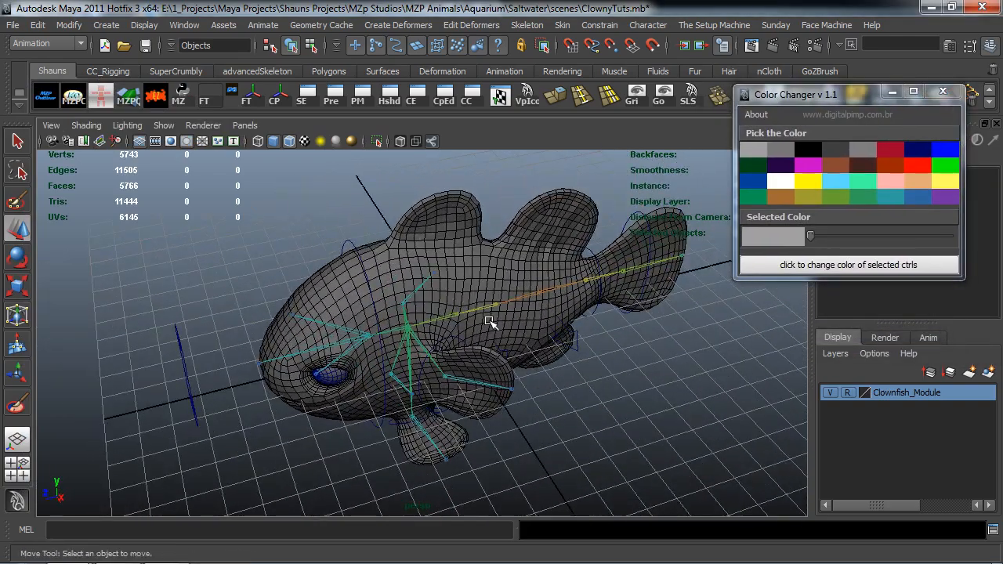
pyautogui.keyDown('alt'); pyautogui.moveTo(493, 324); pyautogui.dragTo(459, 338, button='right'); pyautogui.keyUp('alt')
pyautogui.keyDown('alt'); pyautogui.moveTo(458, 339); pyautogui.dragTo(592, 227); pyautogui.keyUp('alt')
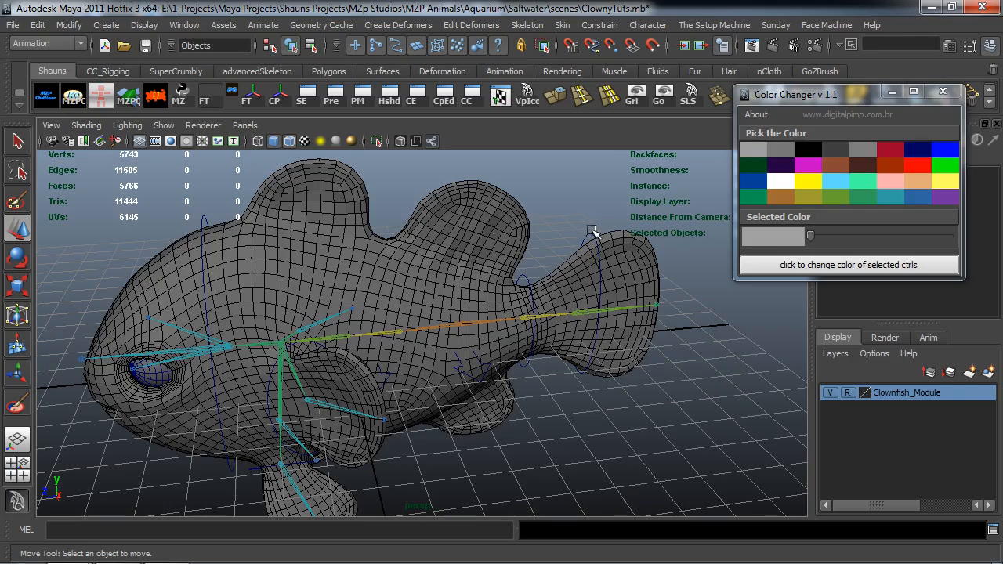
pyautogui.click(591, 231)
pyautogui.keyDown('alt'); pyautogui.moveTo(549, 284); pyautogui.dragTo(382, 279); pyautogui.keyUp('alt')
pyautogui.keyDown('alt'); pyautogui.moveTo(321, 262); pyautogui.dragTo(335, 333); pyautogui.keyUp('alt')
pyautogui.click(218, 202)
pyautogui.keyDown('alt'); pyautogui.moveTo(287, 284); pyautogui.dragTo(395, 330); pyautogui.keyUp('alt')
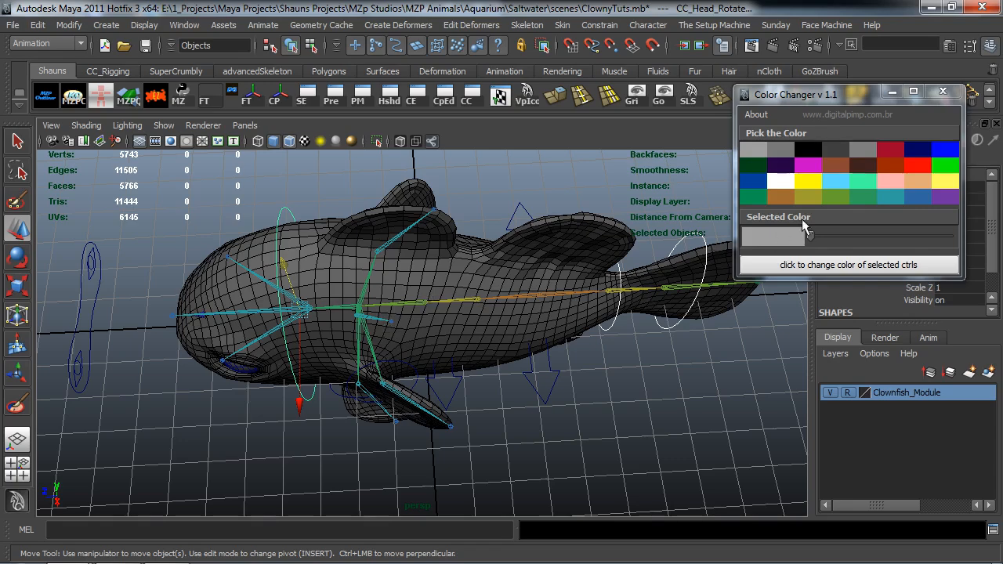
pyautogui.click(943, 166)
pyautogui.click(846, 264)
pyautogui.click(667, 415)
# - Colour the two body arrow controls the same green and deselect them
pyautogui.keyDown('alt'); pyautogui.moveTo(667, 414); pyautogui.dragTo(553, 405); pyautogui.keyUp('alt')
pyautogui.click(536, 403)
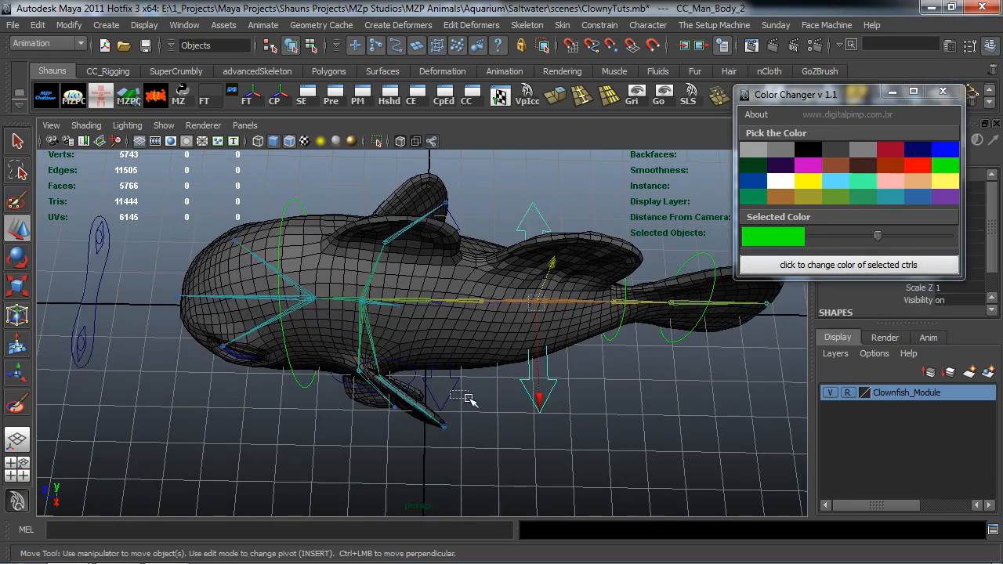
pyautogui.click(882, 264)
pyautogui.click(639, 415)
# - Colour the left side fin, left bottom fin and left eye controls blue, and deselect them
pyautogui.keyDown('alt'); pyautogui.moveTo(639, 415); pyautogui.dragTo(523, 289); pyautogui.keyUp('alt')
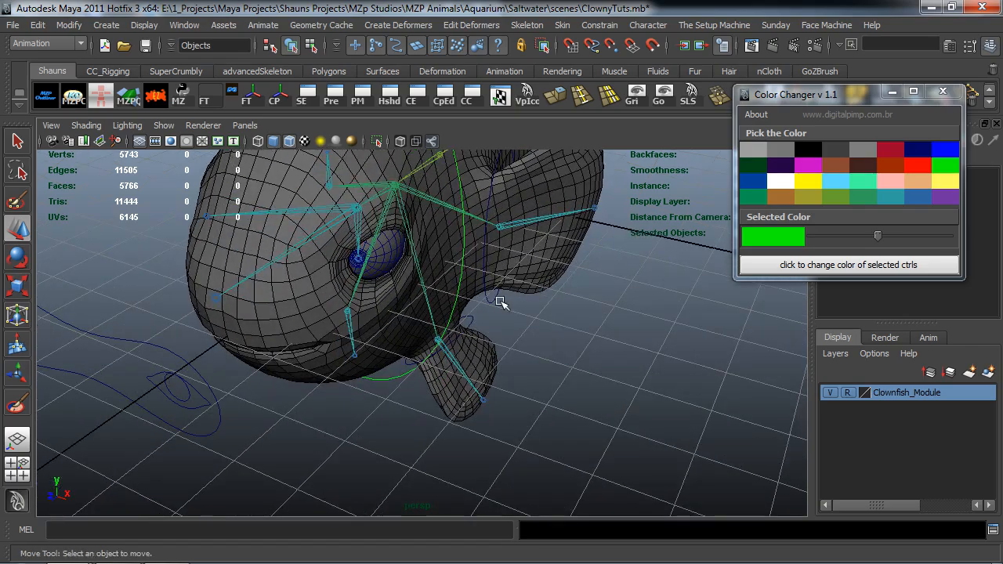
pyautogui.click(494, 304)
pyautogui.keyDown('alt'); pyautogui.moveTo(492, 337); pyautogui.dragTo(474, 326); pyautogui.keyUp('alt')
pyautogui.keyDown('alt'); pyautogui.moveTo(348, 350); pyautogui.dragTo(254, 347); pyautogui.keyUp('alt')
pyautogui.click(264, 363)
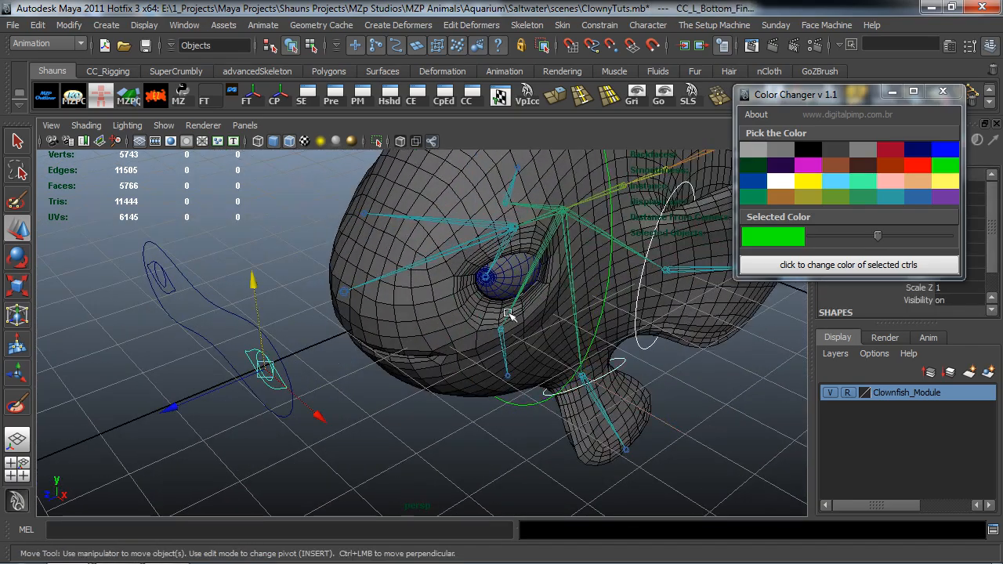
pyautogui.click(943, 152)
pyautogui.click(759, 268)
pyautogui.click(710, 477)
# - Colour the right eye, right bottom fin and right side fin controls red, and deselect them
pyautogui.keyDown('alt'); pyautogui.moveTo(351, 410); pyautogui.dragTo(515, 363); pyautogui.keyUp('alt')
pyautogui.click(170, 290)
pyautogui.keyDown('alt'); pyautogui.moveTo(515, 362); pyautogui.dragTo(657, 373, button='middle'); pyautogui.keyUp('alt')
pyautogui.keyDown('alt'); pyautogui.moveTo(657, 373); pyautogui.dragTo(483, 354); pyautogui.keyUp('alt')
pyautogui.click(427, 263)
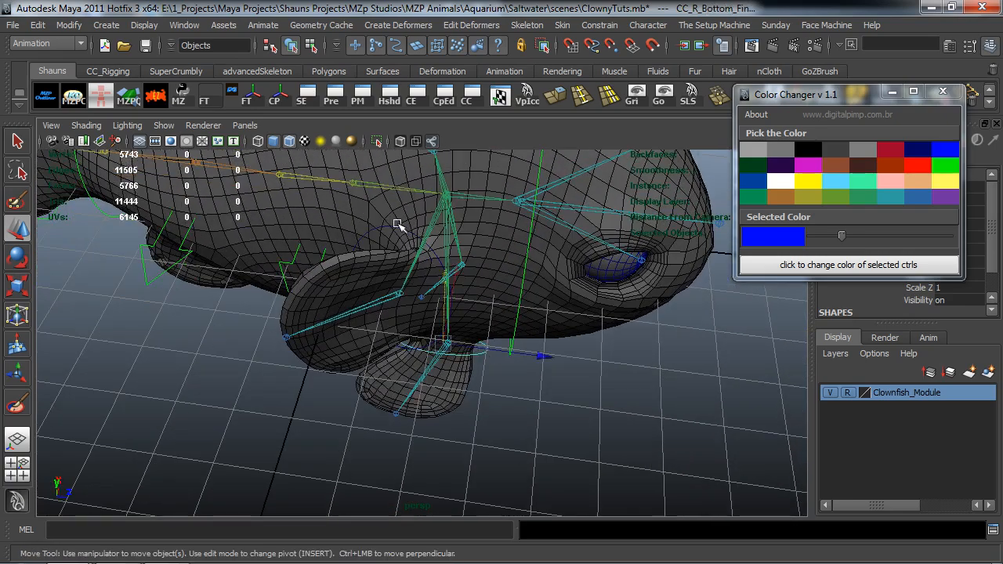
pyautogui.click(913, 165)
pyautogui.click(833, 264)
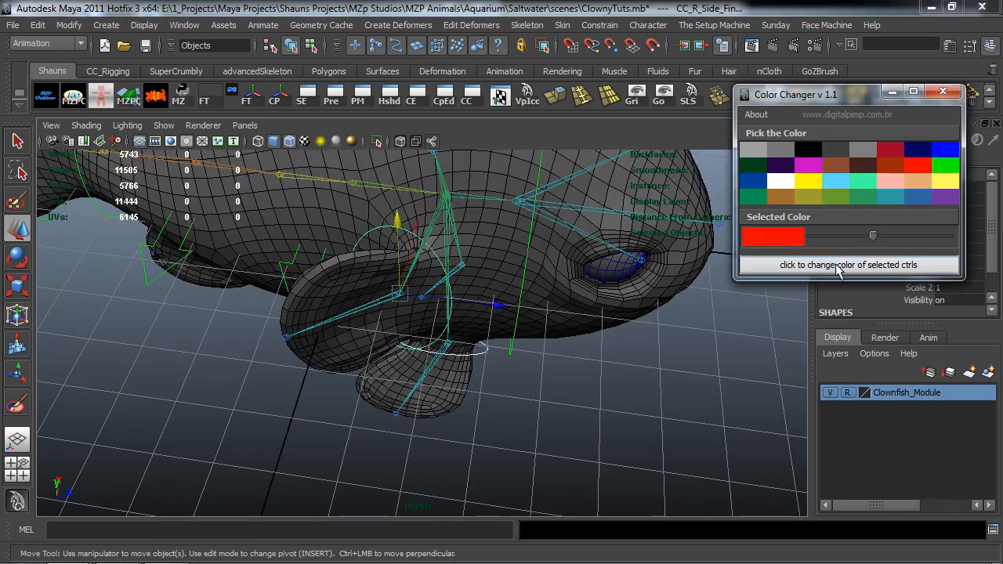
pyautogui.click(709, 403)
# - Colour the CC_Eye_Main control yellow, deselect it, and close the Color Changer
pyautogui.keyDown('alt'); pyautogui.moveTo(709, 403); pyautogui.dragTo(625, 373); pyautogui.keyUp('alt')
pyautogui.click(634, 298)
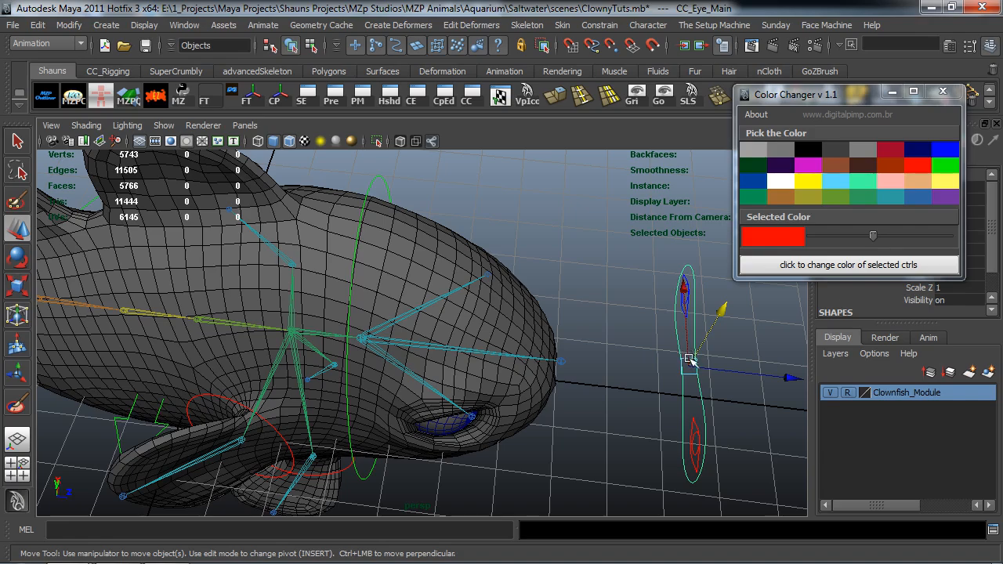
pyautogui.click(813, 184)
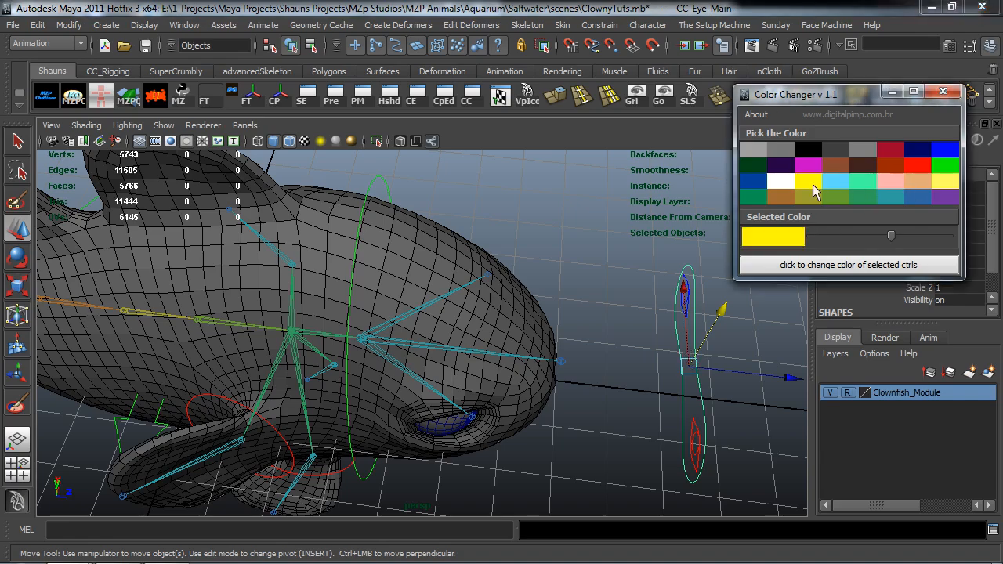
pyautogui.click(826, 264)
pyautogui.click(737, 376)
pyautogui.keyDown('alt'); pyautogui.moveTo(736, 376); pyautogui.dragTo(453, 320); pyautogui.keyUp('alt')
pyautogui.click(942, 91)
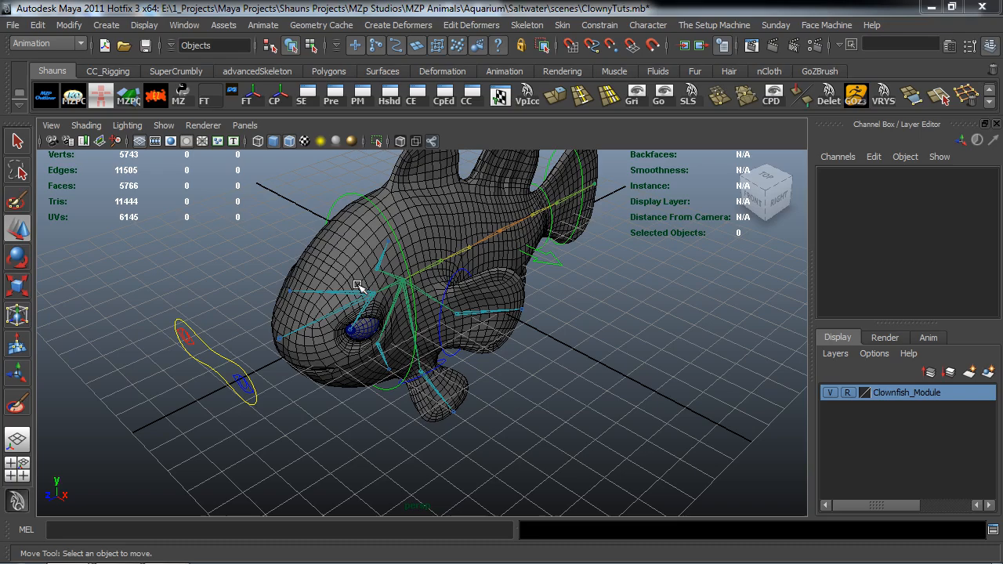
# - Create a NURBS circle for a main control and set its sections to 16
pyautogui.moveTo(364, 278)
pyautogui.keyDown('alt'); pyautogui.mouseDown()
pyautogui.moveTo(352, 251)
pyautogui.moveTo(380, 275)
pyautogui.mouseUp(); pyautogui.keyUp('alt')
pyautogui.click(101, 97)
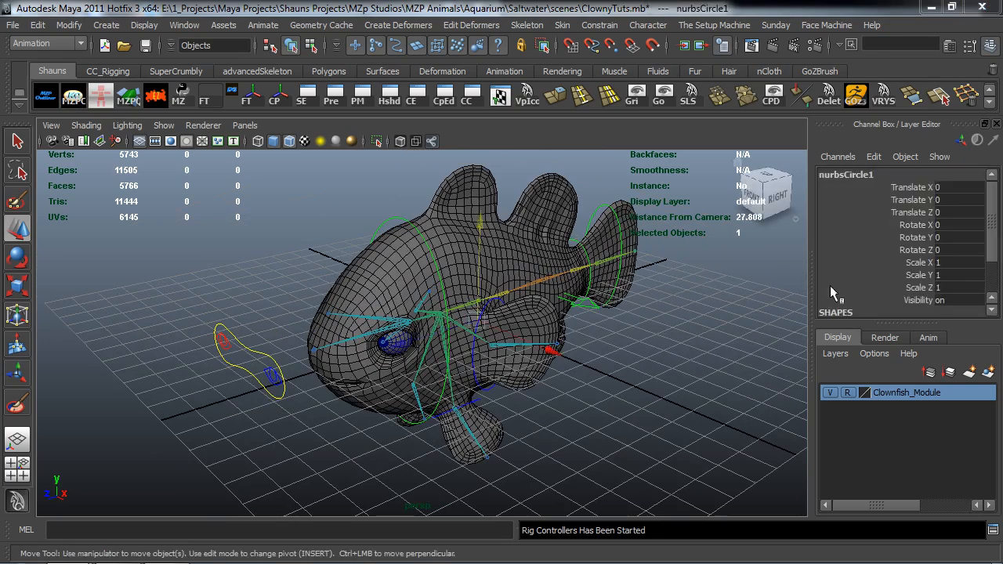
pyautogui.scroll(-3, 865, 312)
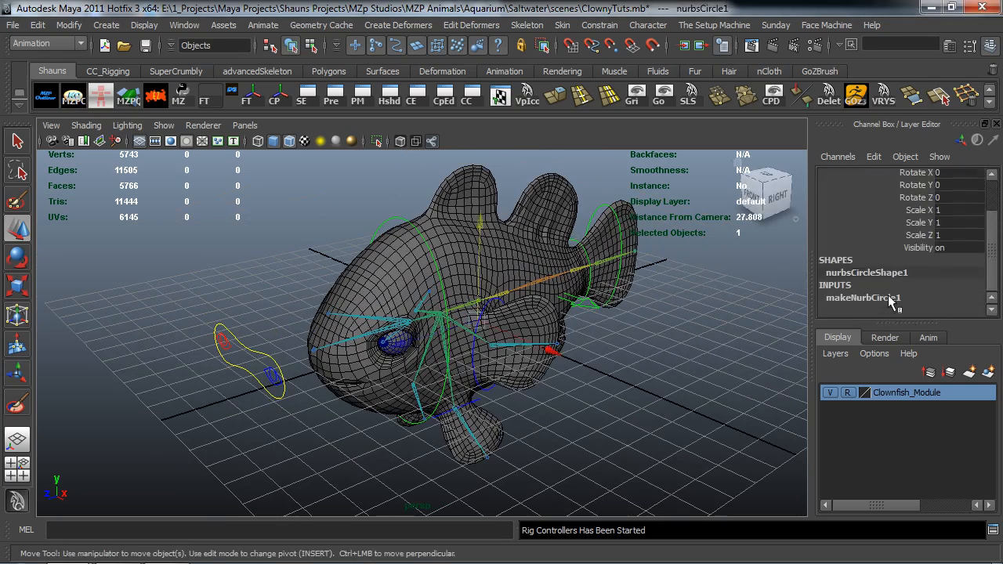
pyautogui.click(881, 297)
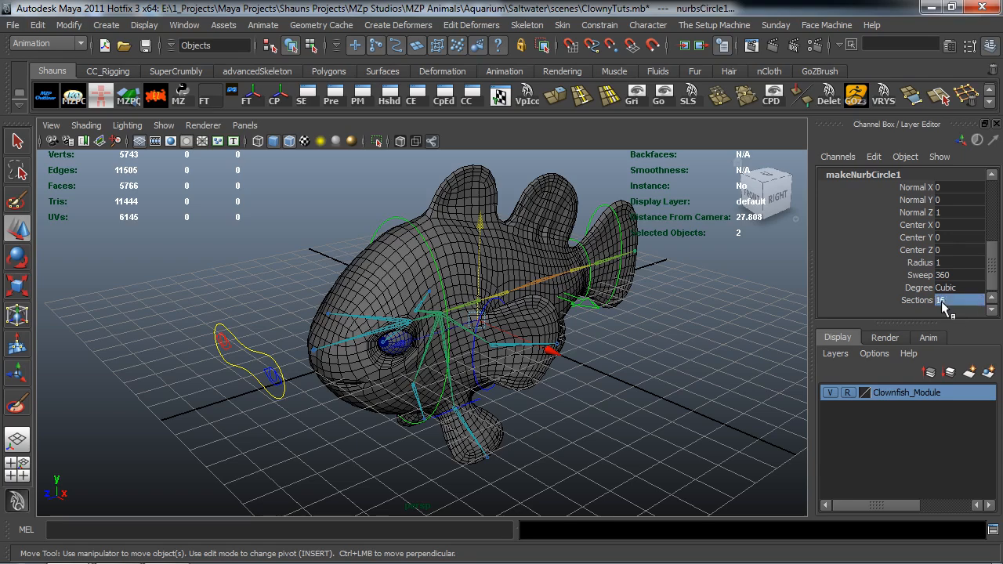
# - Rotate the new circle to lie flat by setting its Rotate X to 90
pyautogui.press('f')
pyautogui.press('e')
pyautogui.moveTo(486, 194); pyautogui.dragTo(478, 259)
pyautogui.scroll(3, 954, 261)
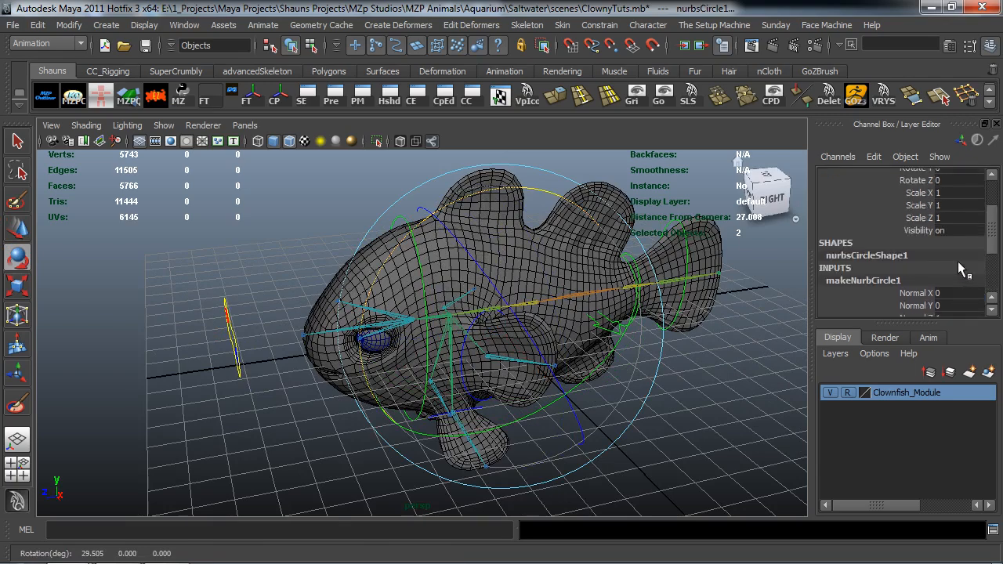
pyautogui.scroll(2, 958, 261)
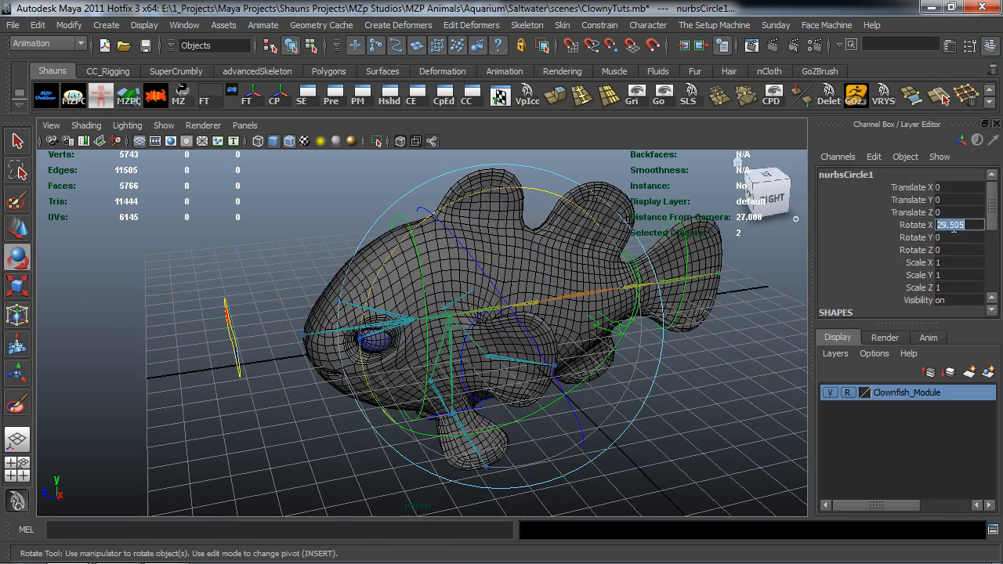
pyautogui.write('0')
pyautogui.press('Return')
# - Scale the circle around the fish to about 5.725, with Scale Y about 10.483, and move it to Translate Z about -0.868
pyautogui.press('r')
pyautogui.keyDown('alt'); pyautogui.moveTo(513, 235); pyautogui.dragTo(667, 337); pyautogui.keyUp('alt')
pyautogui.keyDown('alt'); pyautogui.moveTo(593, 305); pyautogui.dragTo(569, 363); pyautogui.keyUp('alt')
pyautogui.keyDown('alt'); pyautogui.moveTo(585, 335); pyautogui.dragTo(575, 322, button='middle'); pyautogui.keyUp('alt')
pyautogui.moveTo(352, 319)
pyautogui.mouseDown()
pyautogui.moveTo(239, 331)
pyautogui.moveTo(287, 343)
pyautogui.moveTo(359, 318)
pyautogui.moveTo(345, 302)
pyautogui.mouseUp()
pyautogui.press('w')
pyautogui.moveTo(401, 290); pyautogui.dragTo(430, 290)
pyautogui.press('r')
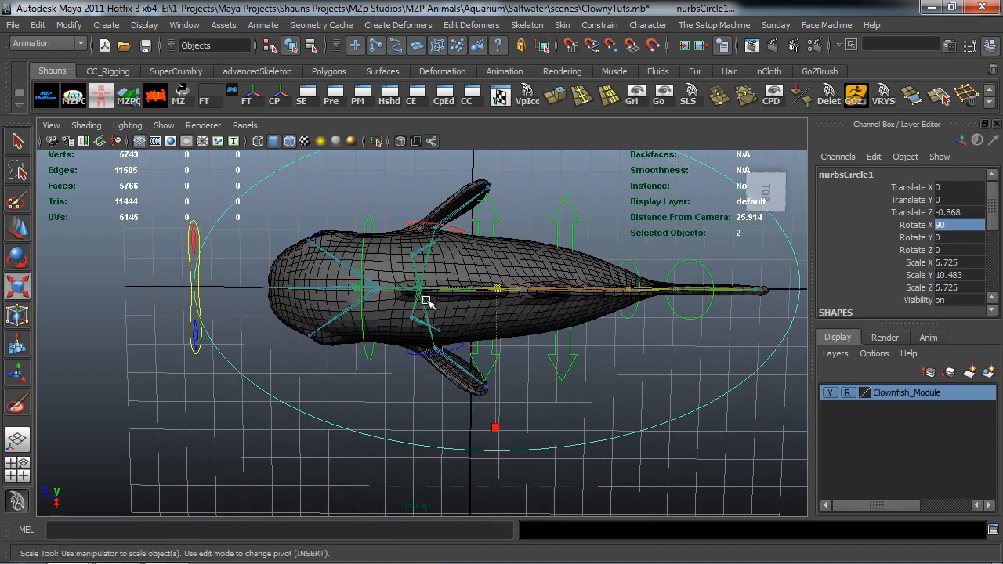
# - Tighten the circle around the fish to Scale X about 4.205 and Scale Y about 9.284, with Translate Z about -1.465
pyautogui.moveTo(356, 290)
pyautogui.mouseDown()
pyautogui.moveTo(420, 290)
pyautogui.moveTo(366, 286)
pyautogui.mouseUp()
pyautogui.press('w')
pyautogui.press('r')
pyautogui.keyDown('alt'); pyautogui.moveTo(487, 323); pyautogui.dragTo(474, 345, button='middle'); pyautogui.keyUp('alt')
pyautogui.moveTo(498, 453); pyautogui.dragTo(502, 414)
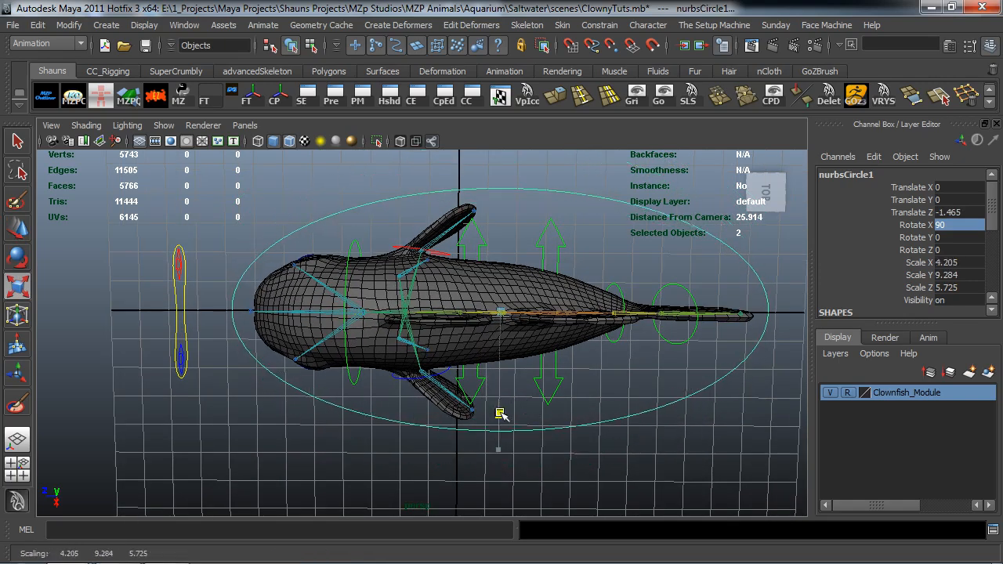
# - Show the circle's control vertices and select alternate ones from its side around to the tail tip
pyautogui.moveTo(549, 187); pyautogui.dragTo(495, 177, button='right')
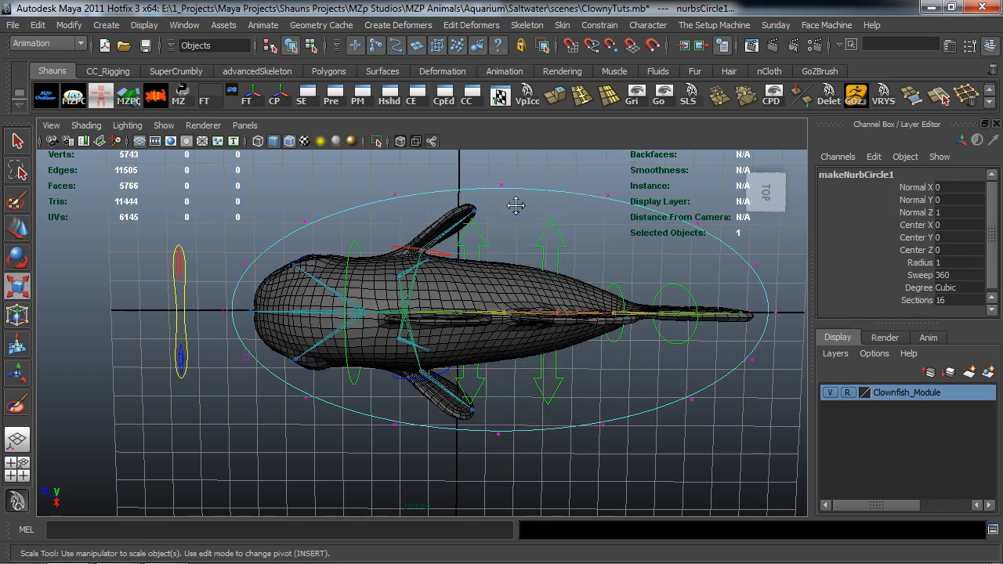
pyautogui.click(508, 205)
pyautogui.keyDown('alt'); pyautogui.moveTo(582, 253); pyautogui.dragTo(521, 239, button='middle'); pyautogui.keyUp('alt')
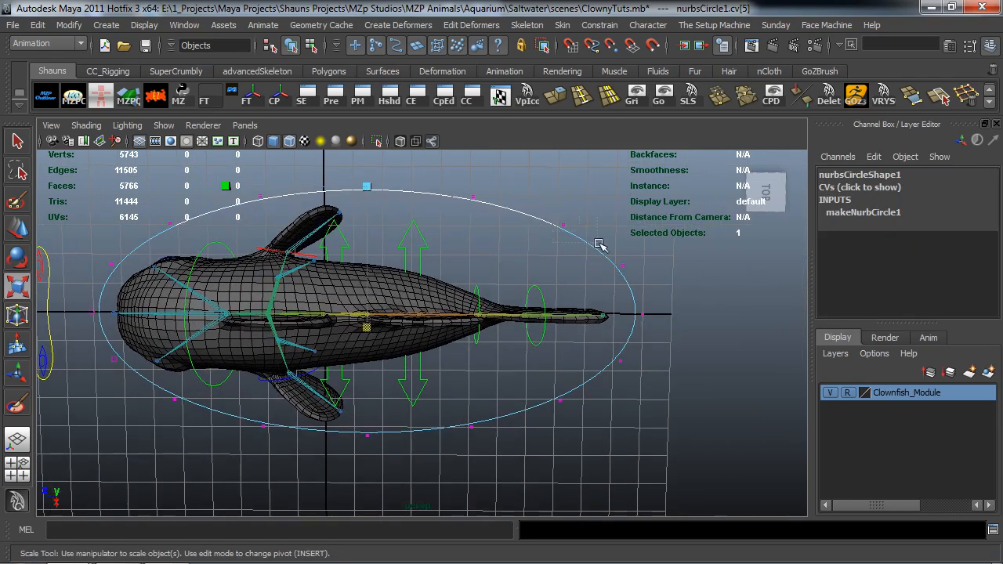
pyautogui.keyDown('shift'); pyautogui.moveTo(599, 243); pyautogui.dragTo(601, 247); pyautogui.keyUp('shift')
pyautogui.keyDown('alt'); pyautogui.moveTo(607, 318); pyautogui.dragTo(601, 274, button='middle'); pyautogui.keyUp('alt')
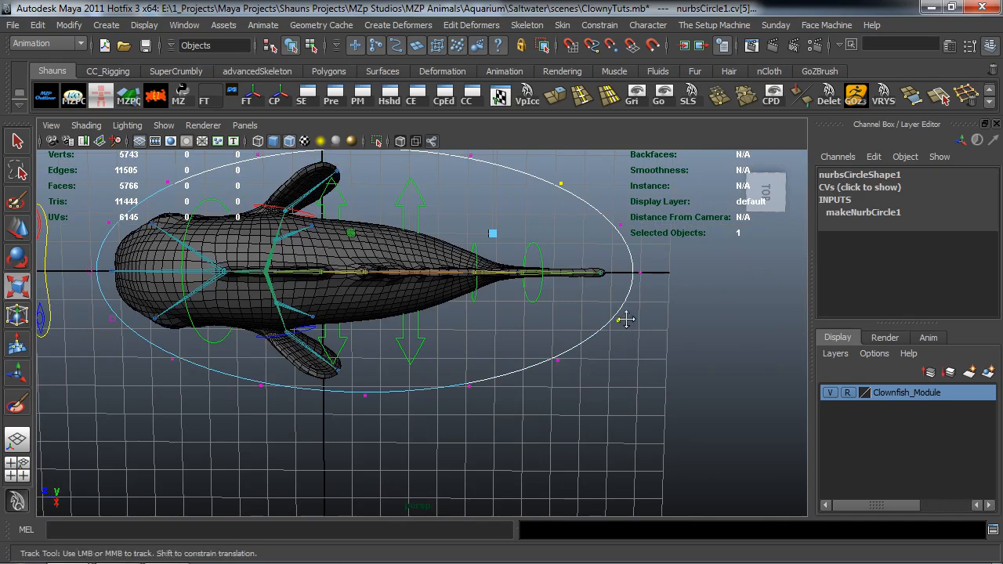
pyautogui.hotkey('ctrl', 'z')
pyautogui.hotkey('ctrl', 'z')
pyautogui.keyDown('alt'); pyautogui.moveTo(605, 349); pyautogui.dragTo(641, 335, button='middle'); pyautogui.keyUp('alt')
pyautogui.keyDown('shift'); pyautogui.click(677, 272); pyautogui.keyUp('shift')
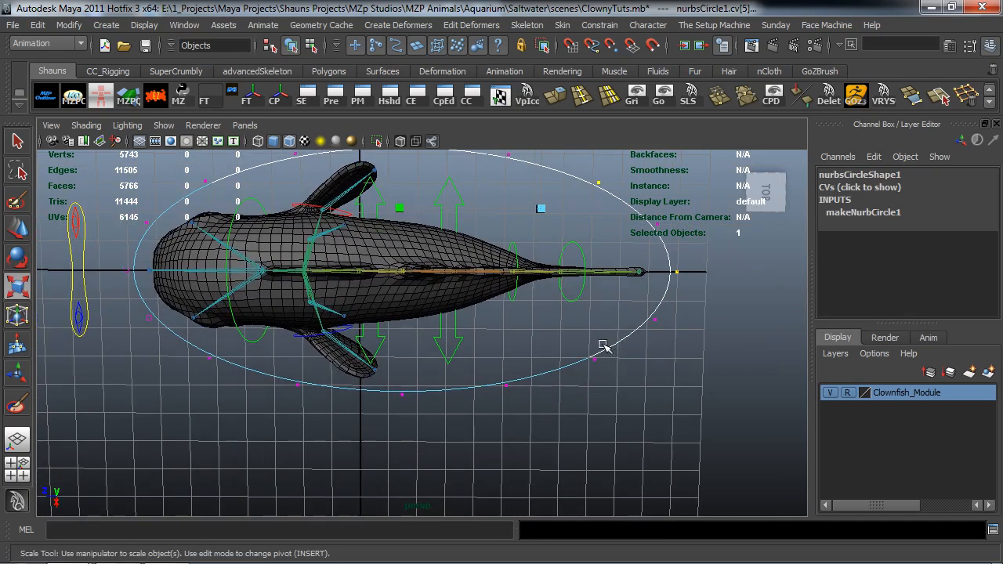
# - Add the remaining alternate vertices around the head end and scale them all inward into a wavy outline
pyautogui.keyDown('alt'); pyautogui.moveTo(601, 389); pyautogui.dragTo(667, 385, button='middle'); pyautogui.keyUp('alt')
pyautogui.keyDown('alt'); pyautogui.moveTo(447, 397); pyautogui.dragTo(489, 405, button='middle'); pyautogui.keyUp('alt')
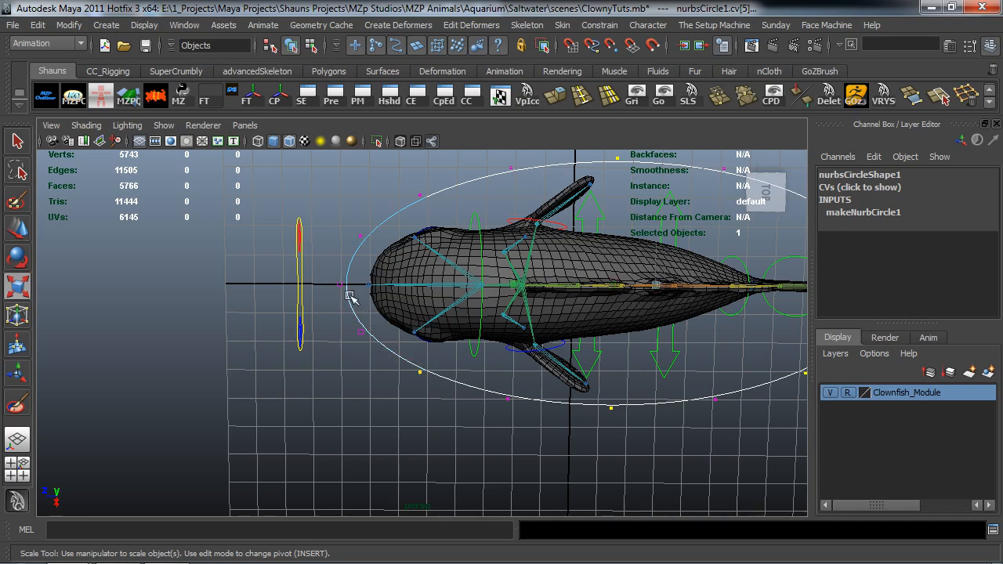
pyautogui.keyDown('shift'); pyautogui.moveTo(330, 276); pyautogui.dragTo(341, 304); pyautogui.keyUp('shift')
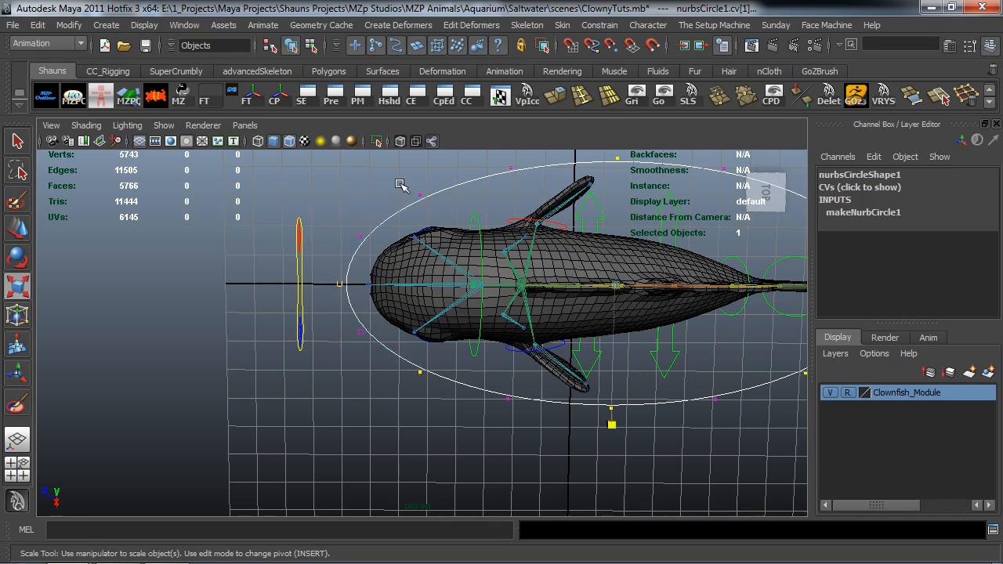
pyautogui.keyDown('alt'); pyautogui.moveTo(570, 245); pyautogui.dragTo(531, 259, button='middle'); pyautogui.keyUp('alt')
pyautogui.moveTo(584, 300); pyautogui.dragTo(506, 300, button='middle')
# - Return to the whole curve and lengthen it along the fish to Scale Y about 10.835
pyautogui.moveTo(489, 210); pyautogui.dragTo(541, 174, button='right')
pyautogui.moveTo(454, 299); pyautogui.dragTo(505, 310, button='middle')
pyautogui.keyDown('alt'); pyautogui.moveTo(505, 309); pyautogui.dragTo(601, 287); pyautogui.keyUp('alt')
pyautogui.scroll(-1, 505, 268)
pyautogui.scroll(-1, 500, 266)
pyautogui.keyDown('alt'); pyautogui.moveTo(496, 266); pyautogui.dragTo(461, 237, button='middle'); pyautogui.keyUp('alt')
pyautogui.scroll(1, 494, 293)
pyautogui.scroll(-1, 457, 314)
pyautogui.press('w')
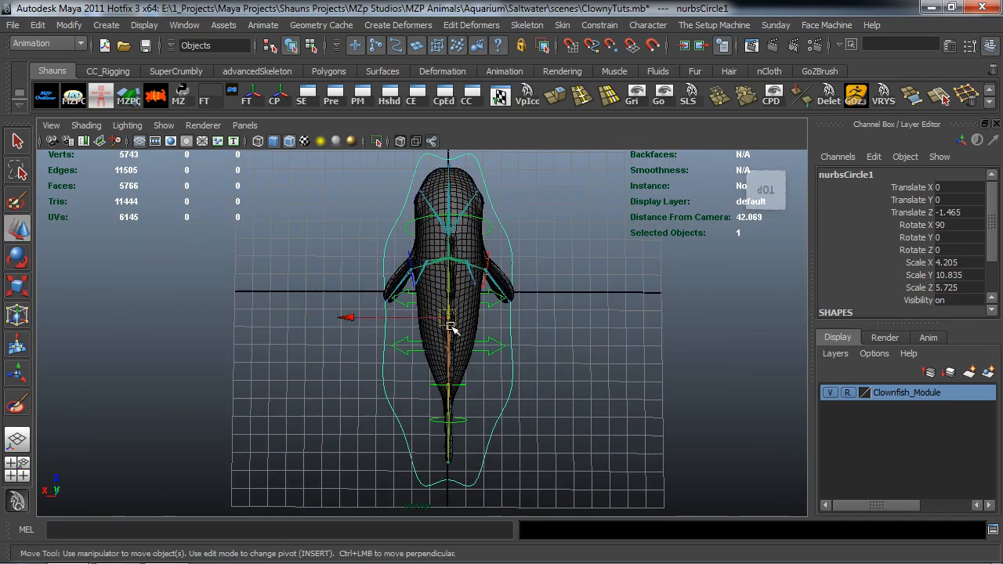
# - Move the curve towards the fish's head to Translate Z about -1.069
pyautogui.click(436, 355)
pyautogui.keyDown('alt'); pyautogui.moveTo(435, 356); pyautogui.dragTo(591, 280); pyautogui.keyUp('alt')
pyautogui.hotkey('ctrl', 'z')
pyautogui.scroll(1, 566, 340)
pyautogui.moveTo(492, 337)
pyautogui.keyDown('alt'); pyautogui.mouseDown()
pyautogui.moveTo(566, 340)
pyautogui.moveTo(485, 339)
pyautogui.moveTo(487, 349)
pyautogui.mouseUp(); pyautogui.keyUp('alt')
pyautogui.scroll(1, 564, 341)
pyautogui.scroll(-1, 474, 338)
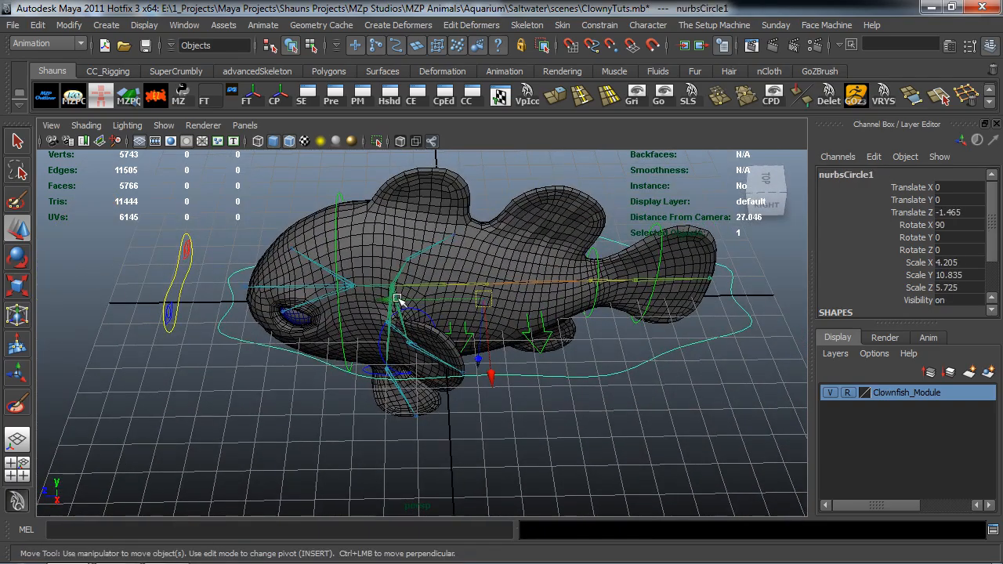
pyautogui.moveTo(397, 299); pyautogui.dragTo(383, 299)
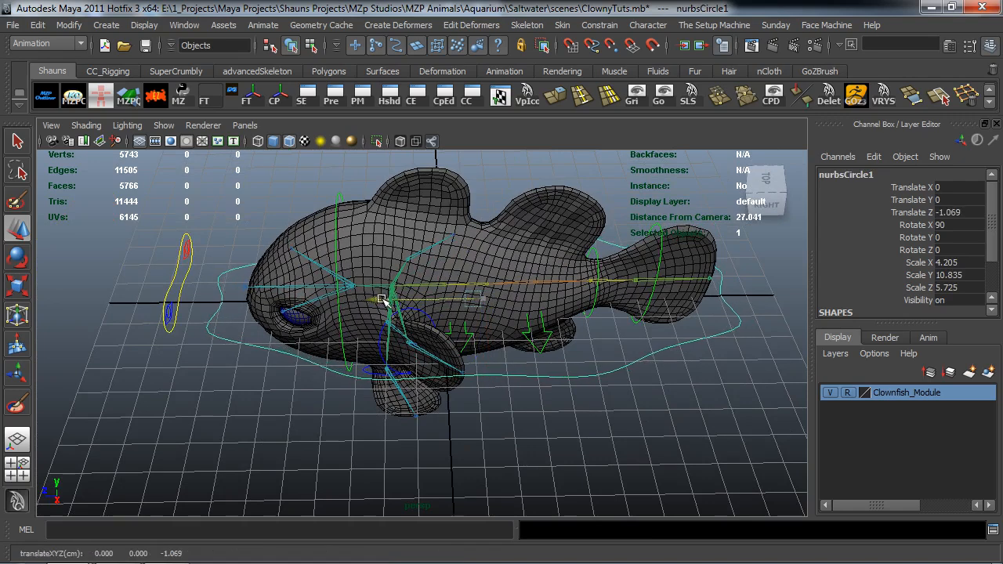
# - Narrow the curve near the base of the tail by scaling the four control vertices there inward
pyautogui.press('r')
pyautogui.moveTo(336, 298); pyautogui.dragTo(548, 335)
pyautogui.moveTo(549, 291); pyautogui.dragTo(466, 287, button='right')
pyautogui.keyDown('alt'); pyautogui.moveTo(400, 281); pyautogui.dragTo(384, 273); pyautogui.keyUp('alt')
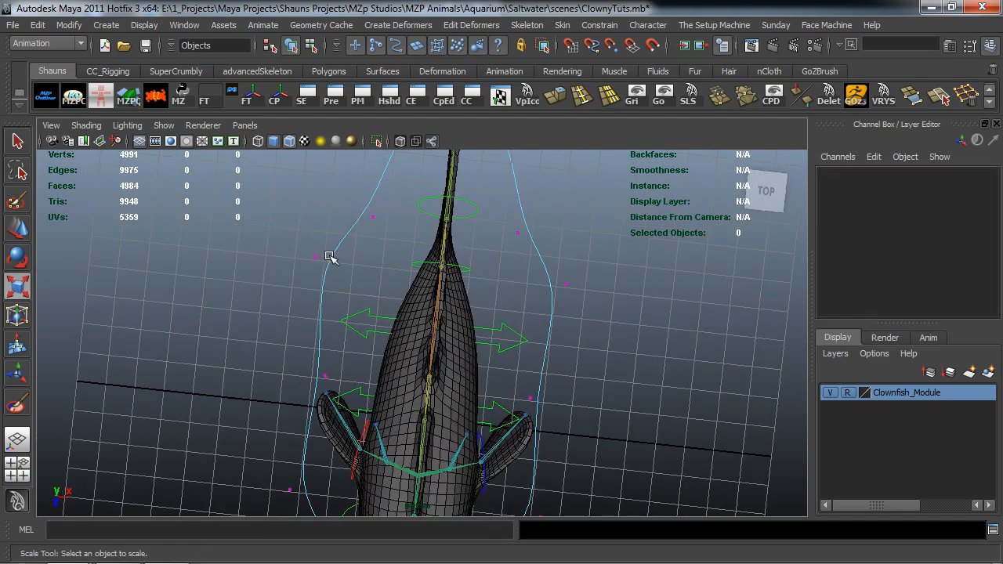
pyautogui.moveTo(380, 234); pyautogui.dragTo(287, 228)
pyautogui.keyDown('alt'); pyautogui.moveTo(450, 274); pyautogui.dragTo(461, 259); pyautogui.keyUp('alt')
pyautogui.moveTo(543, 253)
pyautogui.keyDown('shift'); pyautogui.mouseDown()
pyautogui.moveTo(570, 268)
pyautogui.moveTo(538, 272)
pyautogui.mouseUp(); pyautogui.keyUp('shift')
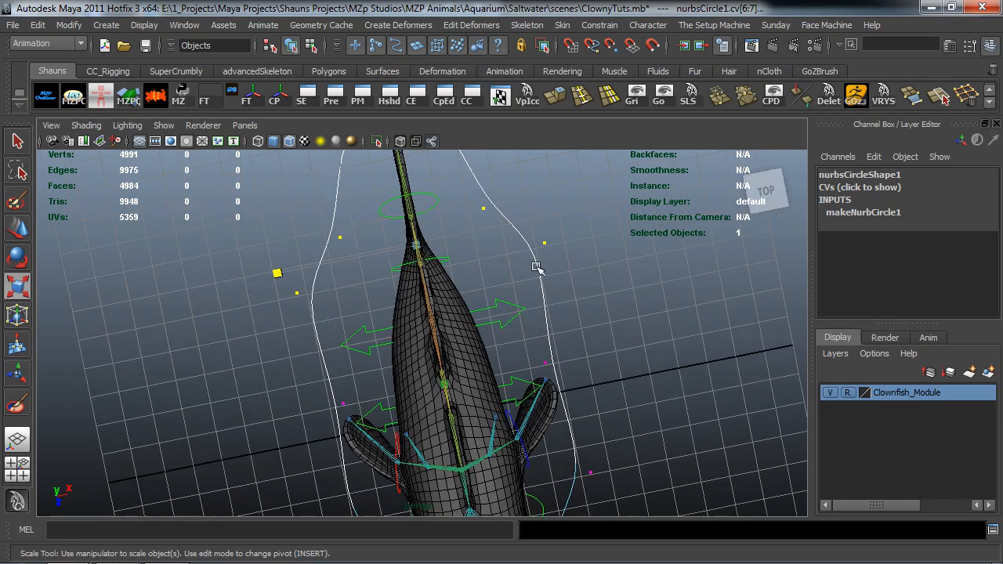
pyautogui.keyDown('alt'); pyautogui.moveTo(538, 271); pyautogui.dragTo(562, 326, button='middle'); pyautogui.keyUp('alt')
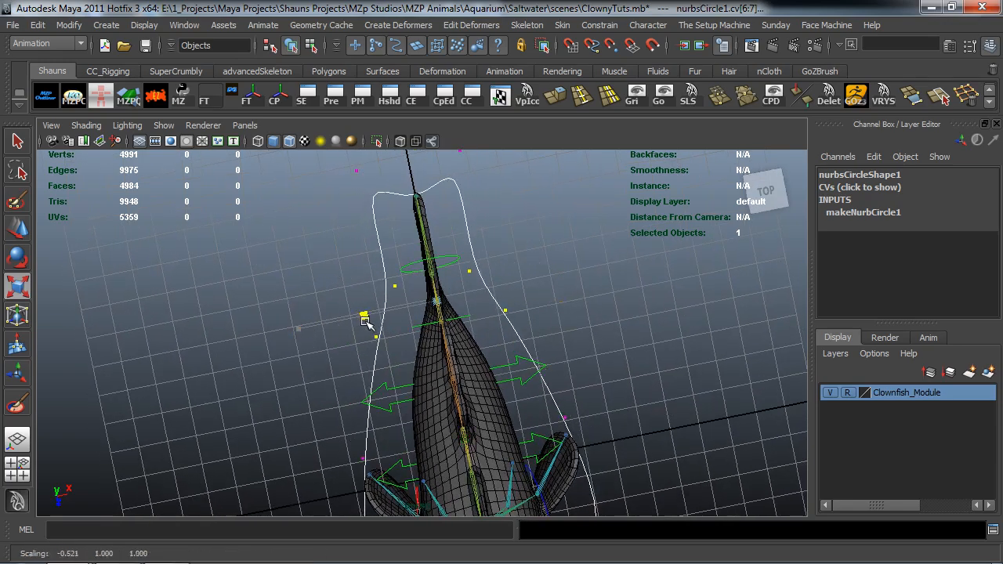
# - Widen the curve beside the side fins by scaling that pair of control vertices outward, and clear the selection
pyautogui.keyDown('alt'); pyautogui.moveTo(352, 320); pyautogui.dragTo(363, 239, button='middle'); pyautogui.keyUp('alt')
pyautogui.moveTo(369, 379); pyautogui.dragTo(369, 380)
pyautogui.moveTo(565, 335); pyautogui.dragTo(584, 345)
pyautogui.moveTo(327, 386); pyautogui.dragTo(292, 394)
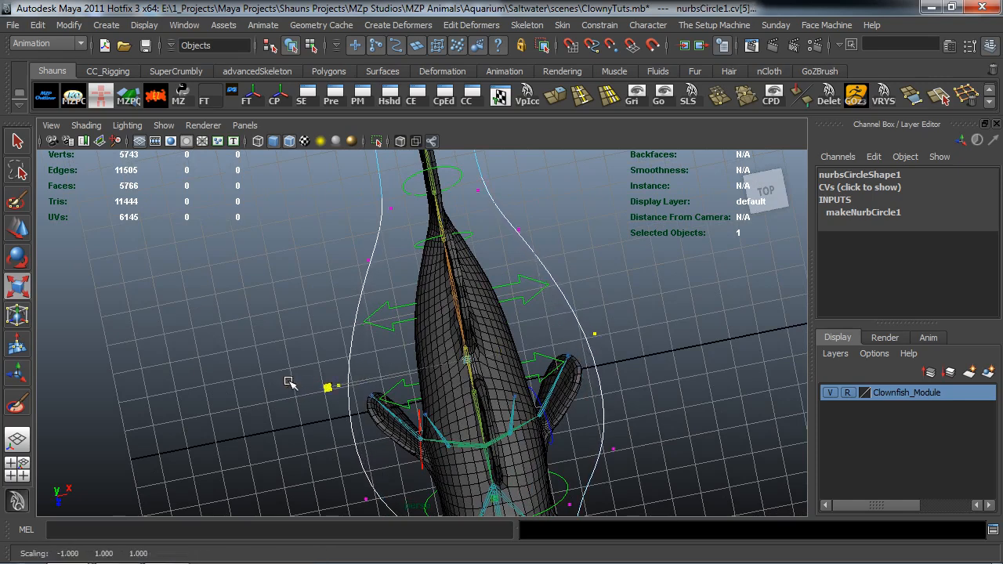
pyautogui.click(308, 217)
pyautogui.keyDown('alt'); pyautogui.moveTo(309, 216); pyautogui.dragTo(339, 380, button='middle'); pyautogui.keyUp('alt')
pyautogui.scroll(3, 353, 344)
pyautogui.keyDown('alt'); pyautogui.moveTo(441, 222); pyautogui.dragTo(449, 322, button='middle'); pyautogui.keyUp('alt')
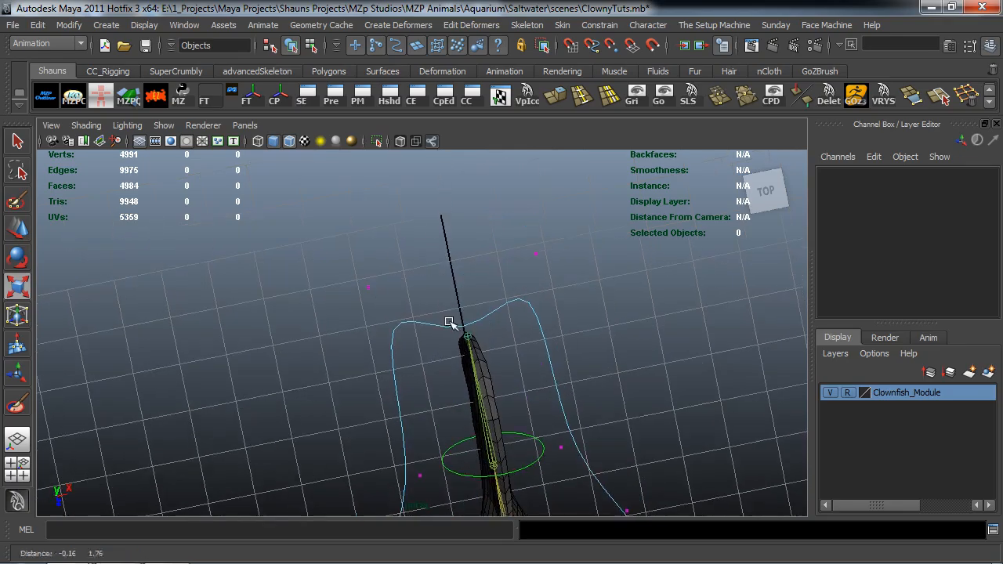
# - Return to object mode, select the large curve around the fish and rename it CC_Clownfish_Main_Master
pyautogui.keyDown('alt'); pyautogui.moveTo(468, 346); pyautogui.dragTo(313, 251); pyautogui.keyUp('alt')
pyautogui.rightClick(330, 343)
pyautogui.rightClick(325, 319)
pyautogui.click(548, 317)
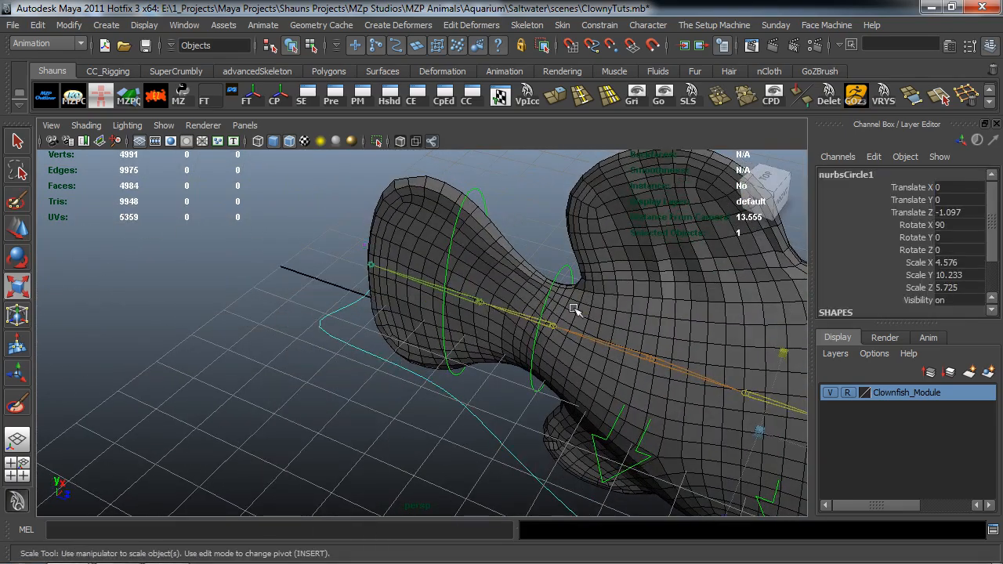
pyautogui.doubleClick(840, 174)
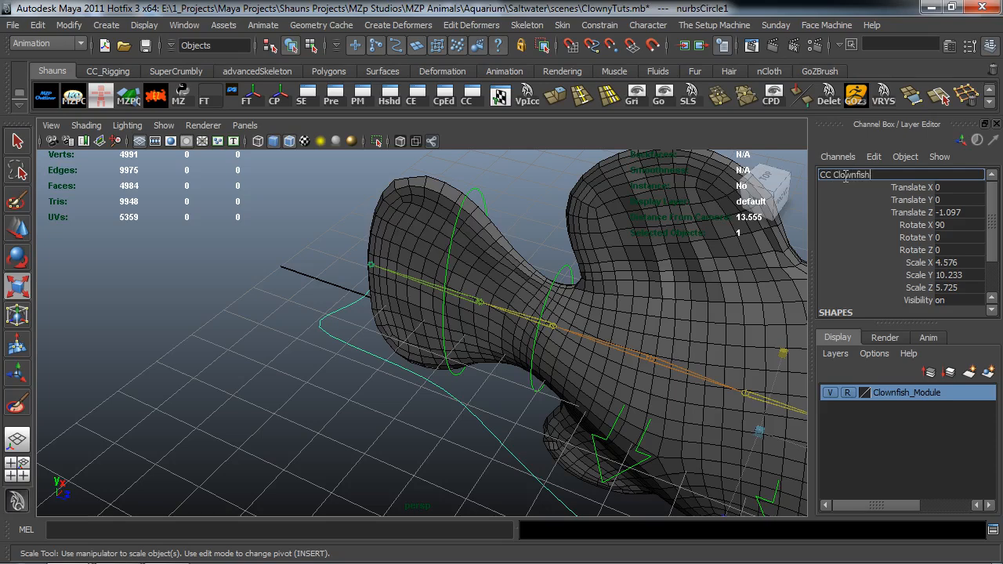
pyautogui.write('CC_Clownfish_Main_Master')
pyautogui.press('Return')
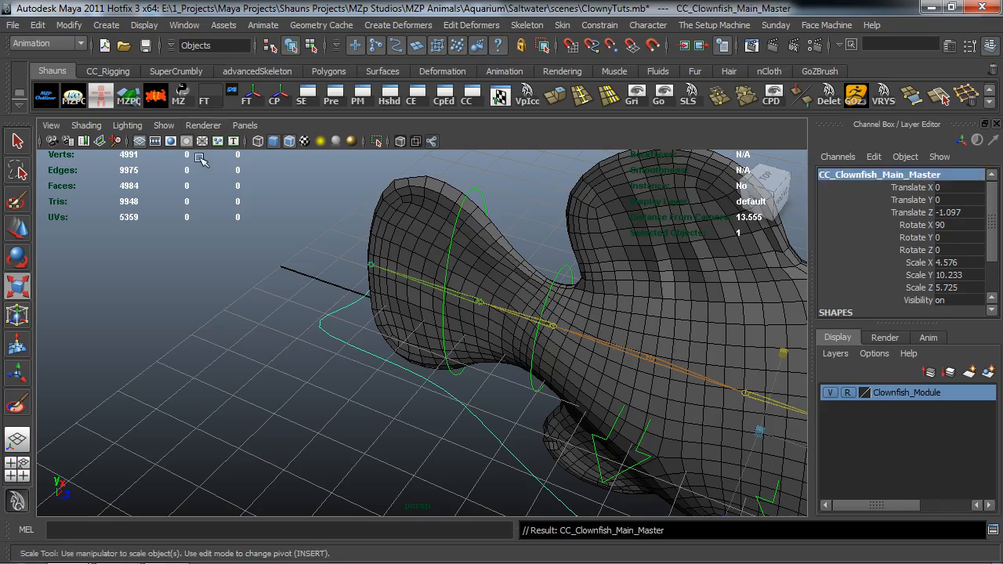
# - Freeze the main master curve's transformations so translation and rotation are zeroed and scale is 1
pyautogui.click(154, 98)
pyautogui.scroll(-5, 540, 318)
pyautogui.keyDown('alt'); pyautogui.moveTo(555, 331); pyautogui.dragTo(332, 221, button='middle'); pyautogui.keyUp('alt')
pyautogui.keyDown('alt'); pyautogui.moveTo(332, 222); pyautogui.dragTo(77, 245); pyautogui.keyUp('alt')
pyautogui.scroll(3, 212, 271)
pyautogui.keyDown('alt'); pyautogui.moveTo(212, 271); pyautogui.dragTo(228, 329, button='middle'); pyautogui.keyUp('alt')
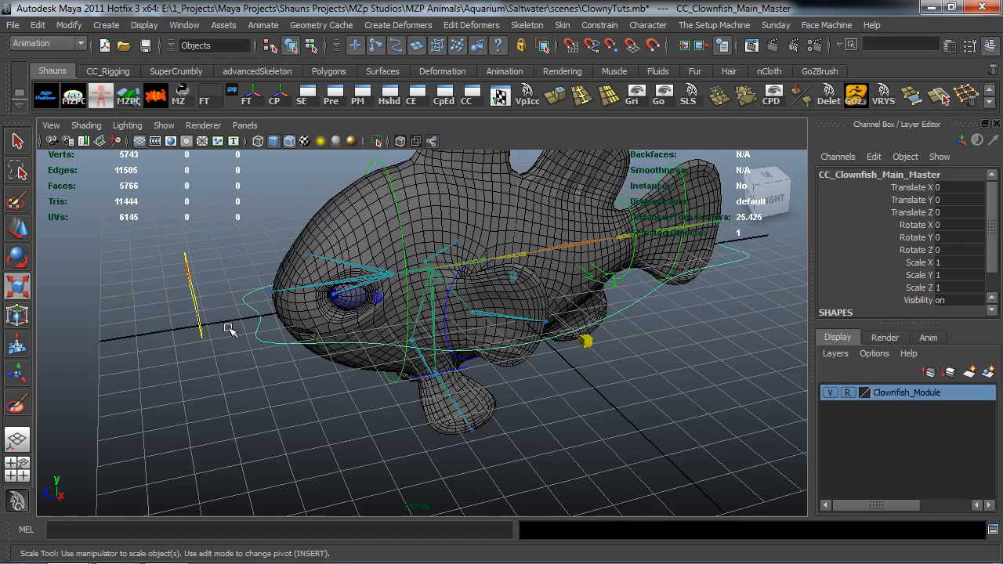
# - Colour the main master curve yellow with the Color Changer, deselect it and close the colour window
pyautogui.keyDown('alt'); pyautogui.moveTo(228, 330); pyautogui.dragTo(287, 362); pyautogui.keyUp('alt')
pyautogui.keyDown('alt'); pyautogui.moveTo(590, 361); pyautogui.dragTo(632, 341); pyautogui.keyUp('alt')
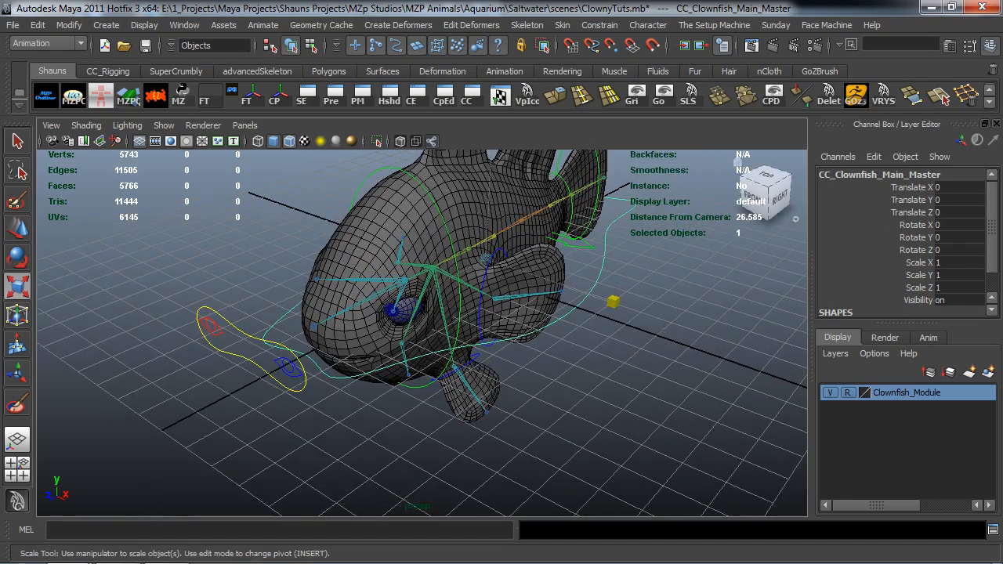
pyautogui.moveTo(691, 178); pyautogui.dragTo(653, 183)
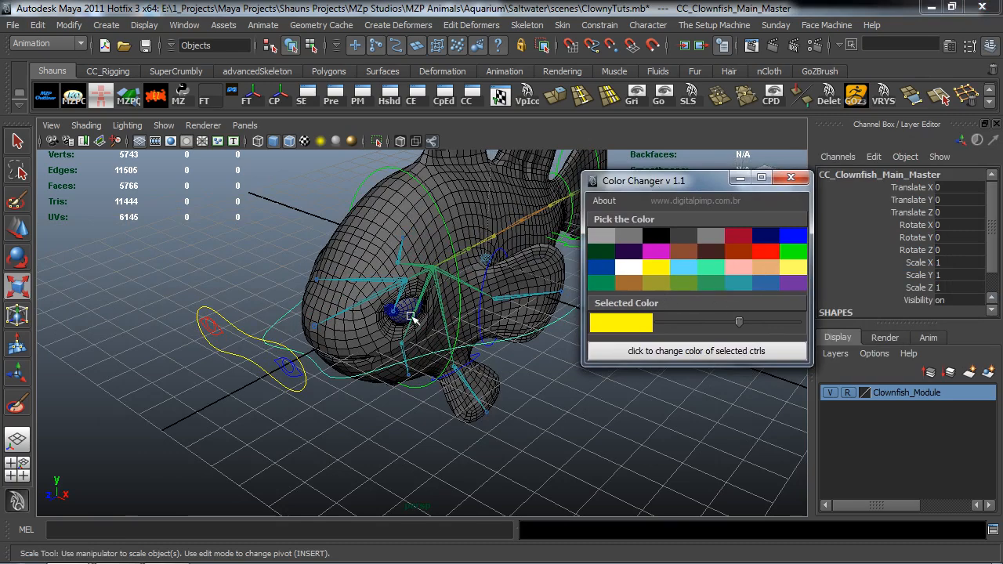
pyautogui.keyDown('alt'); pyautogui.moveTo(372, 325); pyautogui.dragTo(361, 354); pyautogui.keyUp('alt')
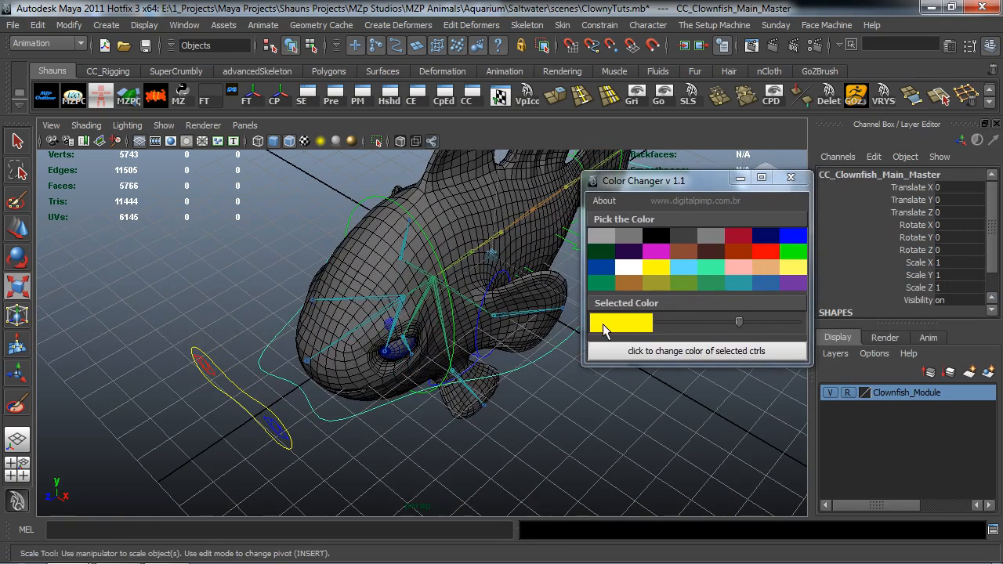
pyautogui.click(586, 456)
pyautogui.keyDown('alt'); pyautogui.moveTo(586, 457); pyautogui.dragTo(143, 345); pyautogui.keyUp('alt')
pyautogui.click(785, 181)
pyautogui.keyDown('alt'); pyautogui.moveTo(596, 337); pyautogui.dragTo(456, 357); pyautogui.keyUp('alt')
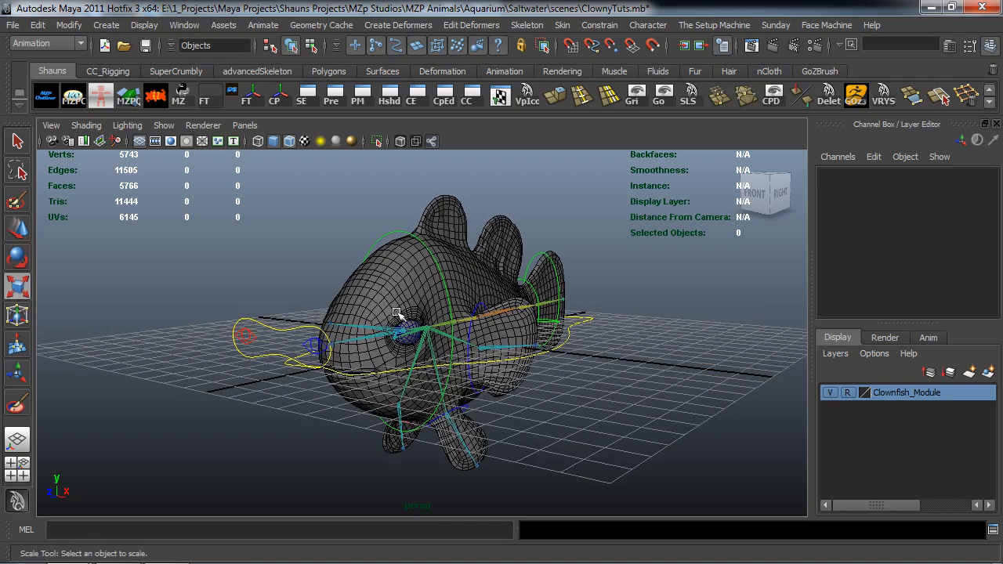
pyautogui.scroll(4, 401, 329)
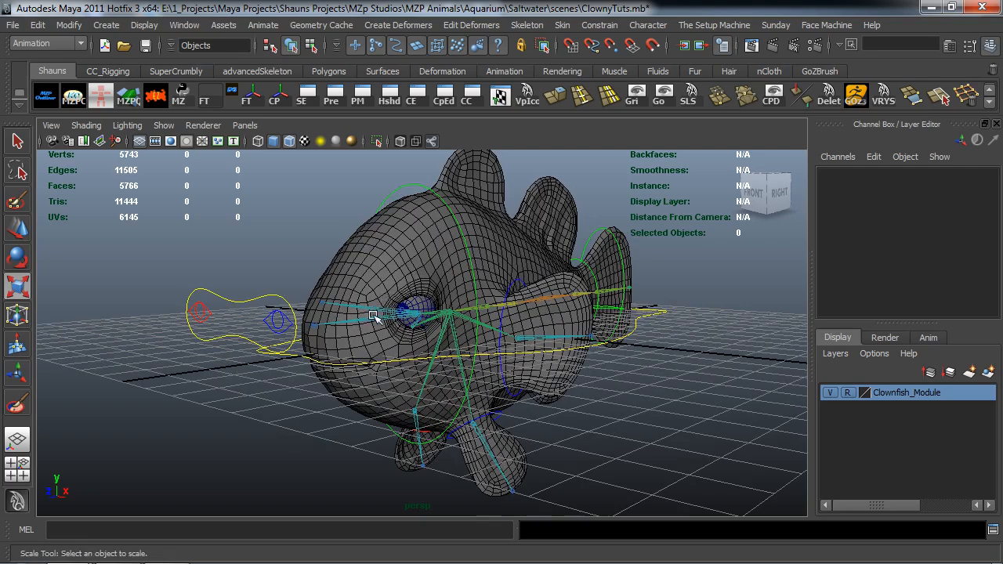
pyautogui.scroll(-3, 374, 318)
pyautogui.keyDown('alt'); pyautogui.moveTo(377, 323); pyautogui.dragTo(399, 348, button='middle'); pyautogui.keyUp('alt')
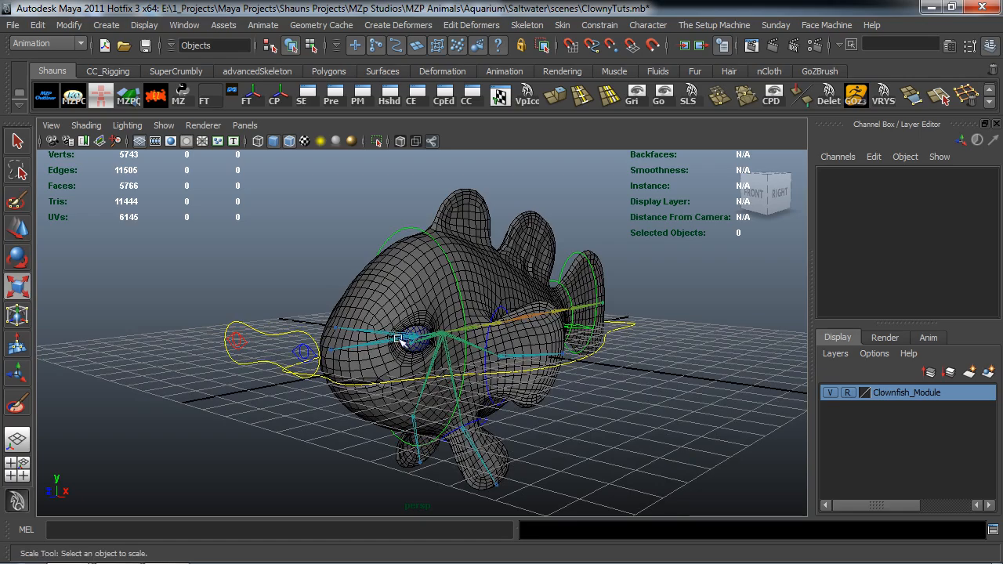
pyautogui.keyDown('alt'); pyautogui.moveTo(373, 345); pyautogui.dragTo(378, 340); pyautogui.keyUp('alt')
pyautogui.keyDown('alt'); pyautogui.moveTo(377, 340); pyautogui.dragTo(377, 332, button='middle'); pyautogui.keyUp('alt')
pyautogui.keyDown('alt'); pyautogui.moveTo(377, 333); pyautogui.dragTo(385, 338, button='right'); pyautogui.keyUp('alt')
pyautogui.keyDown('alt'); pyautogui.moveTo(386, 338); pyautogui.dragTo(380, 341, button='middle'); pyautogui.keyUp('alt')
pyautogui.keyDown('alt'); pyautogui.moveTo(380, 341); pyautogui.dragTo(388, 342, button='right'); pyautogui.keyUp('alt')
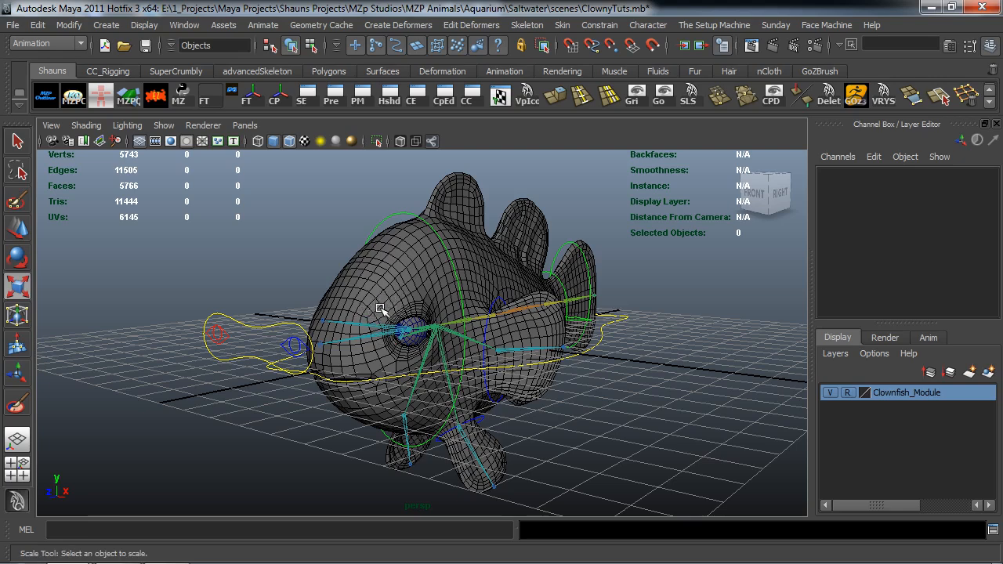
pyautogui.moveTo(379, 311)
pyautogui.keyDown('alt'); pyautogui.mouseDown()
pyautogui.moveTo(369, 320)
pyautogui.moveTo(357, 308)
pyautogui.moveTo(373, 329)
pyautogui.mouseUp(); pyautogui.keyUp('alt')
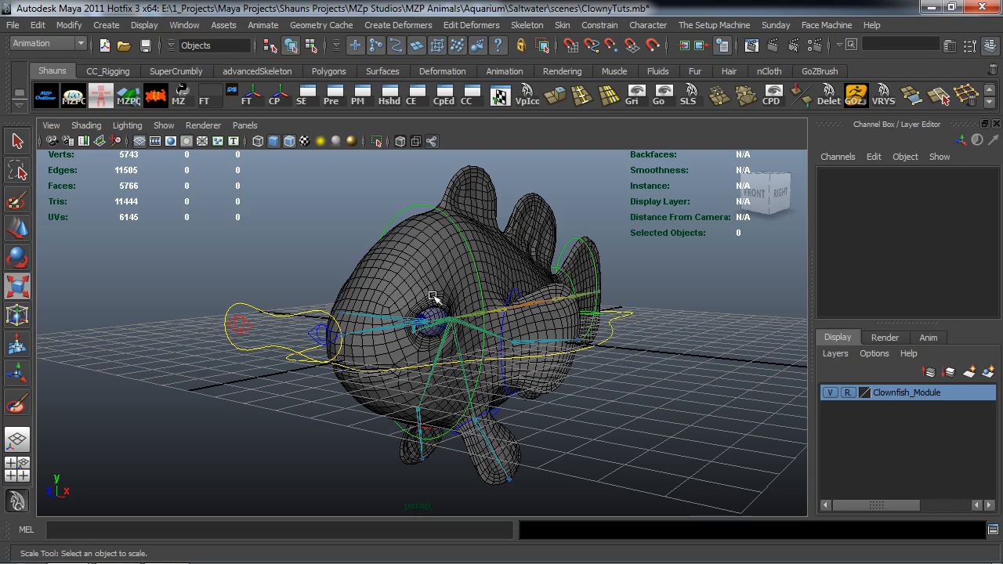
pyautogui.keyDown('alt'); pyautogui.moveTo(433, 297); pyautogui.dragTo(430, 302); pyautogui.keyUp('alt')
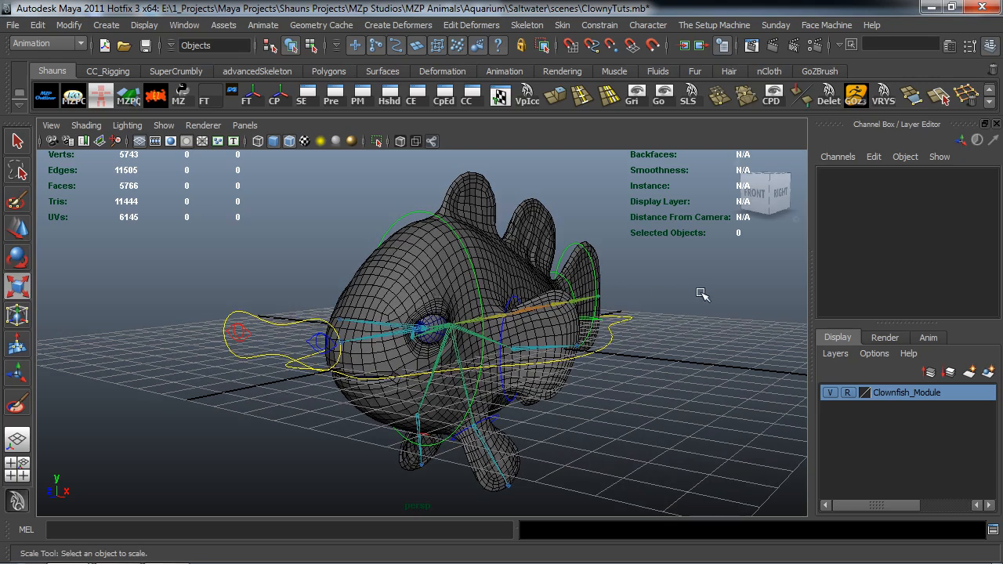